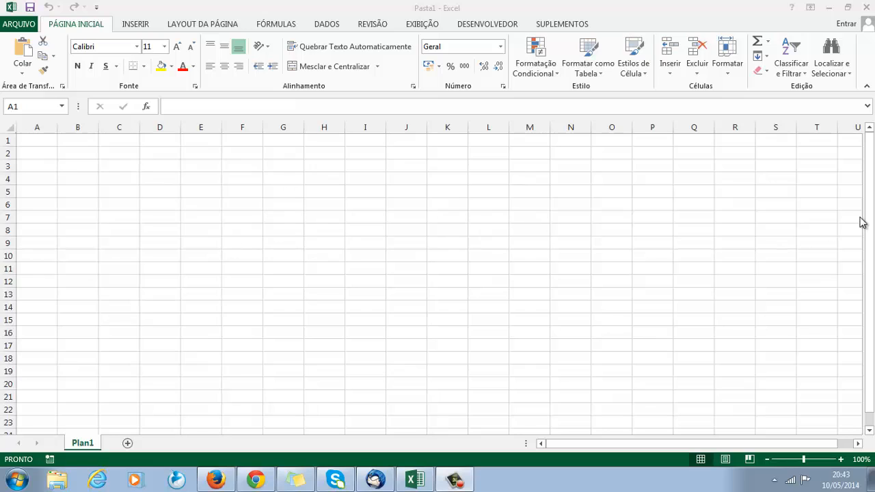
pyautogui.click(871, 305)
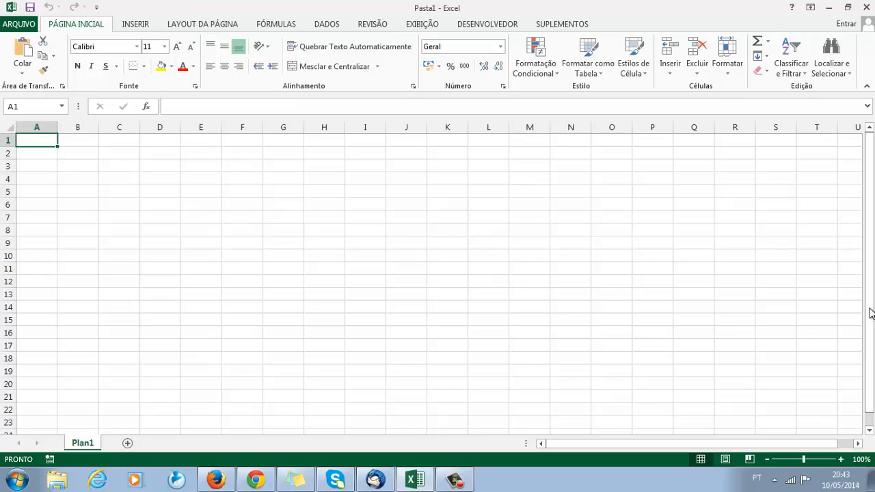
pyautogui.moveTo(871, 311); pyautogui.dragTo(873, 216)
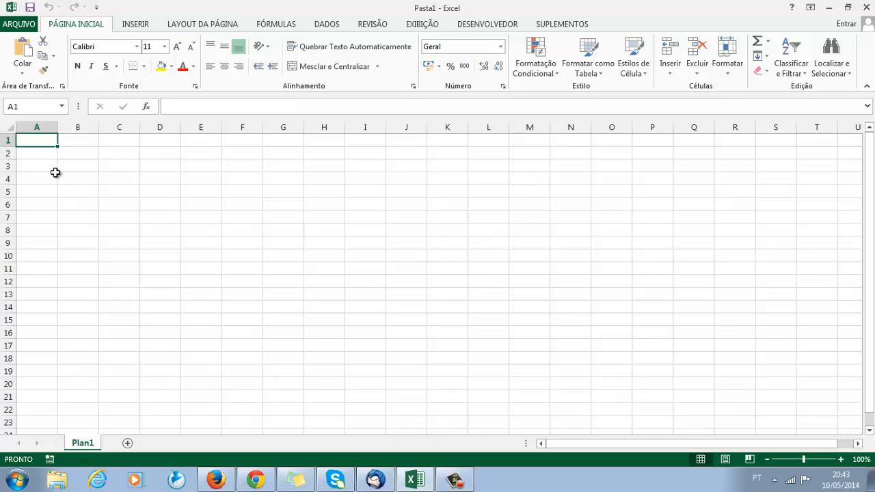
pyautogui.moveTo(58, 143); pyautogui.dragTo(254, 159)
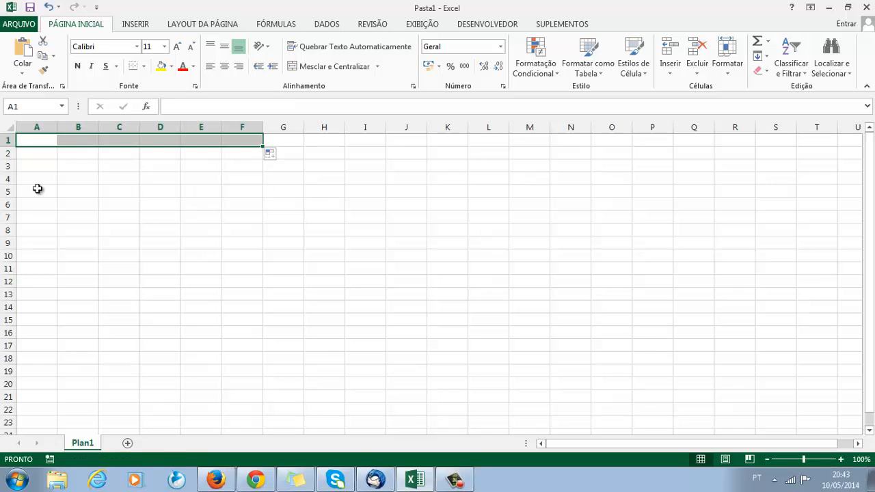
pyautogui.click(43, 162)
pyautogui.click(30, 140)
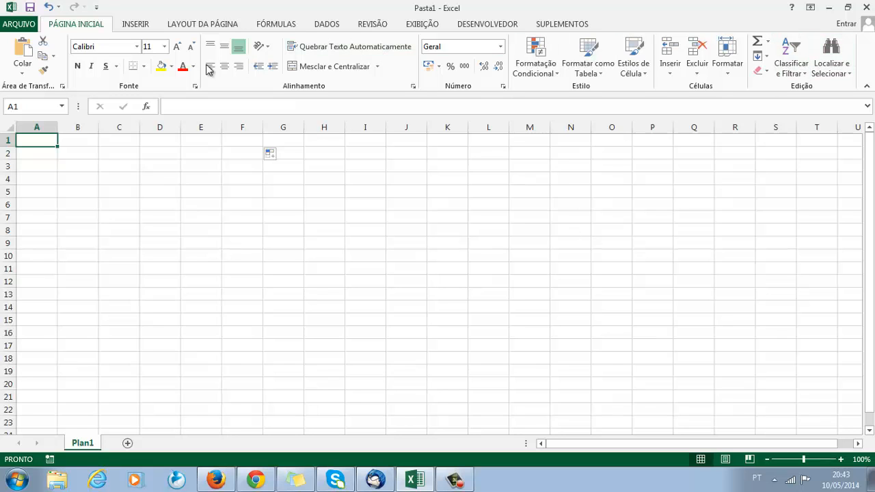
# Look through the insert, page layout, formula, data and review commands, and return to the home commands.
pyautogui.click(148, 24)
pyautogui.click(181, 25)
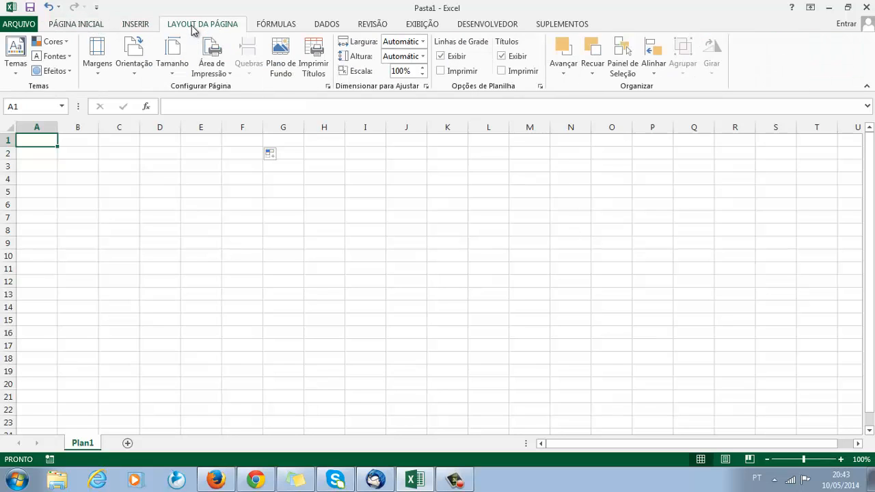
pyautogui.click(277, 25)
pyautogui.click(325, 25)
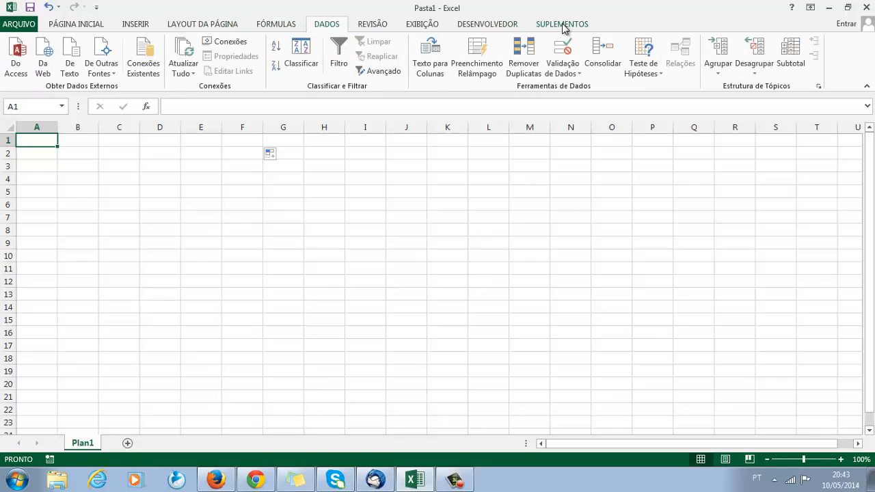
pyautogui.click(372, 25)
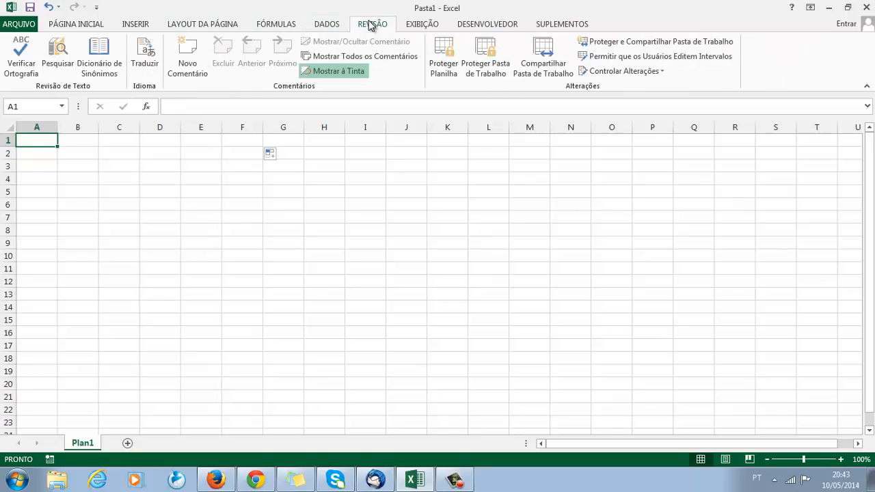
pyautogui.click(85, 26)
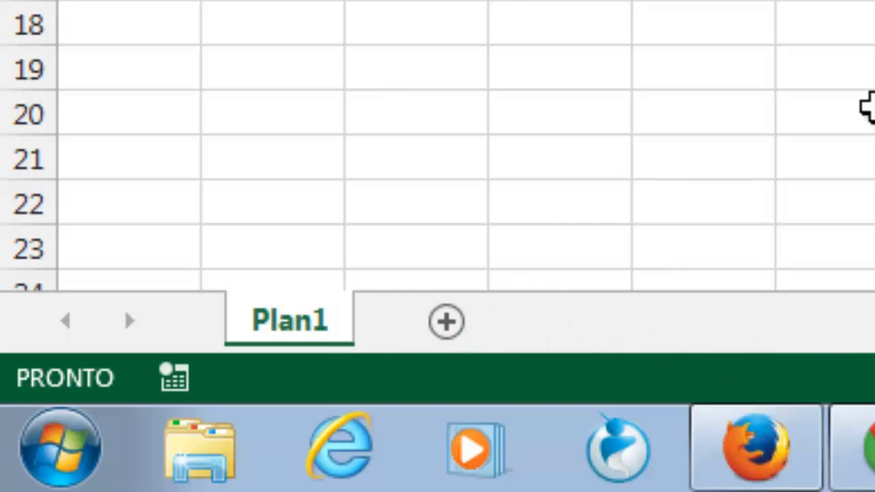
pyautogui.scroll(-6, 736, 88)
pyautogui.scroll(6, 736, 89)
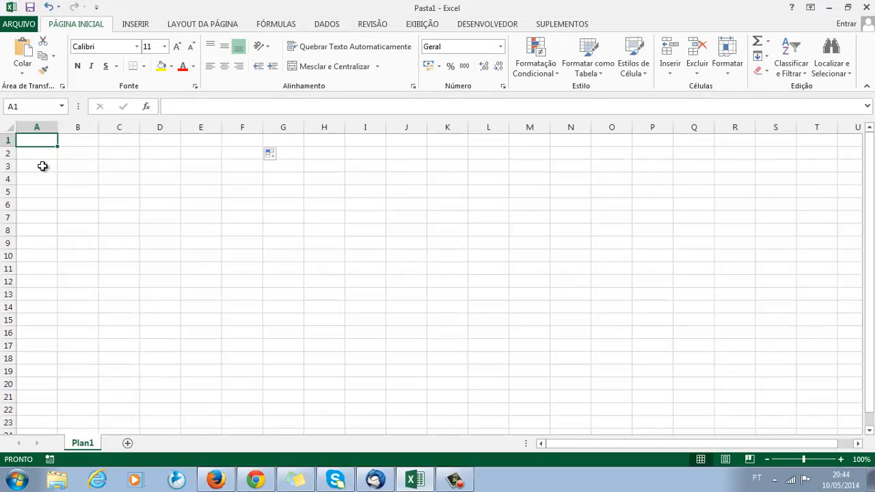
# Select the whole of column A, the range A1:A2 and the single cell A1.
pyautogui.click(43, 166)
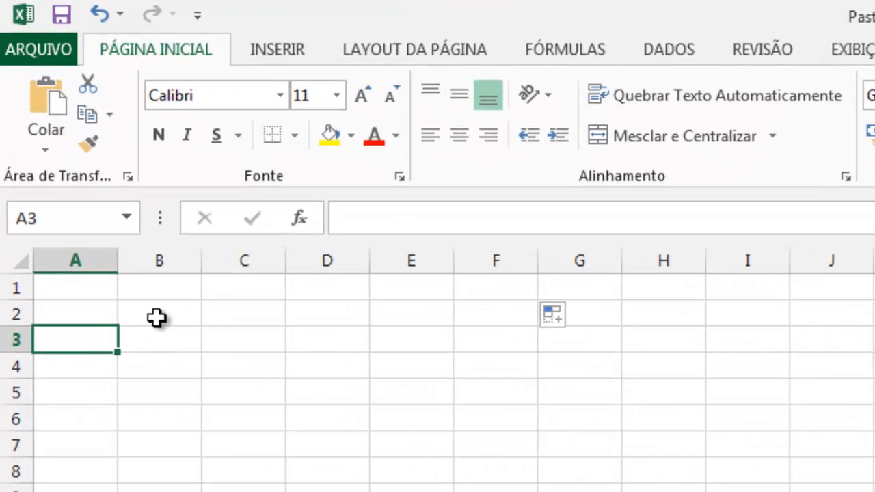
pyautogui.click(85, 259)
pyautogui.moveTo(76, 292); pyautogui.dragTo(75, 311)
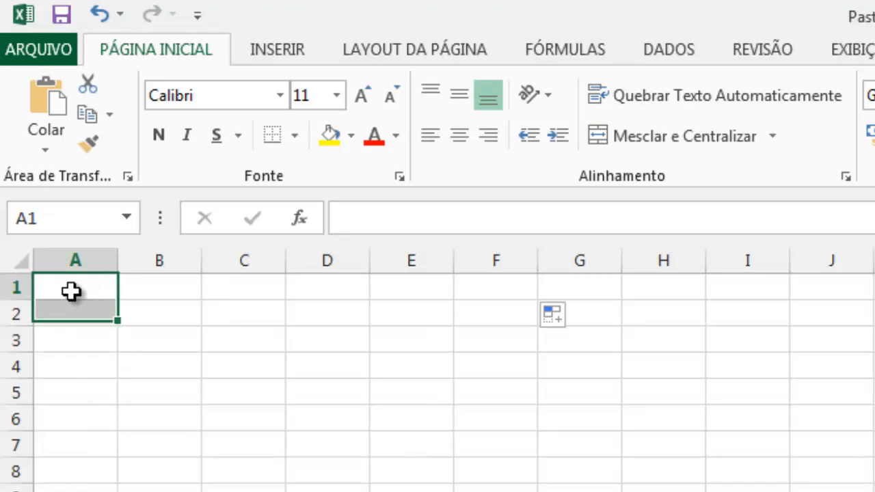
pyautogui.click(72, 291)
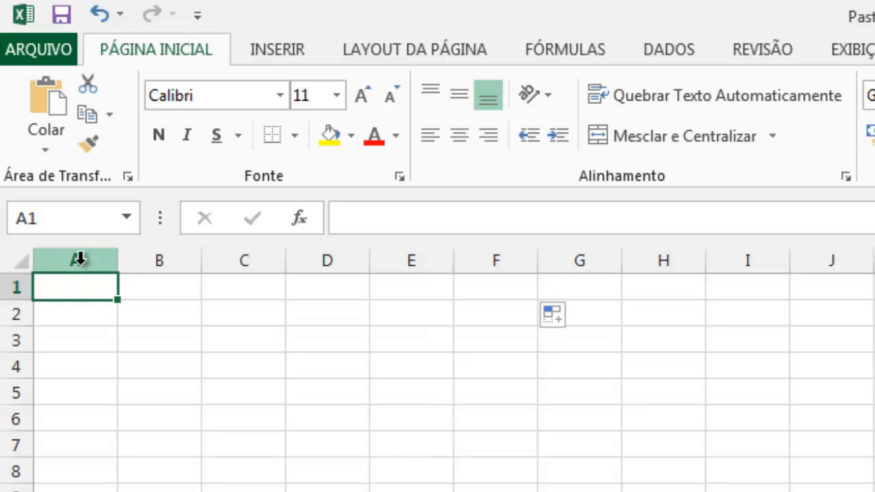
# Select columns A through T and examine how the column lettering continues far beyond column Z.
pyautogui.moveTo(75, 254); pyautogui.dragTo(871, 263)
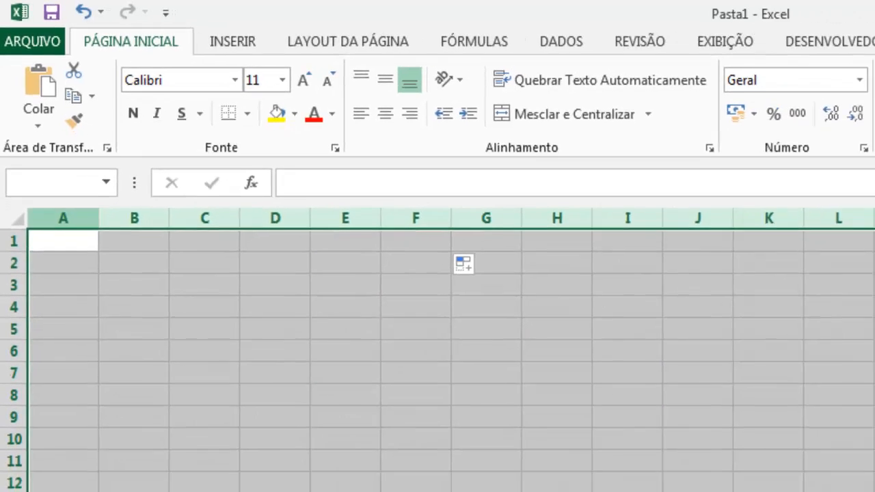
pyautogui.hscroll(1, 437, 315)
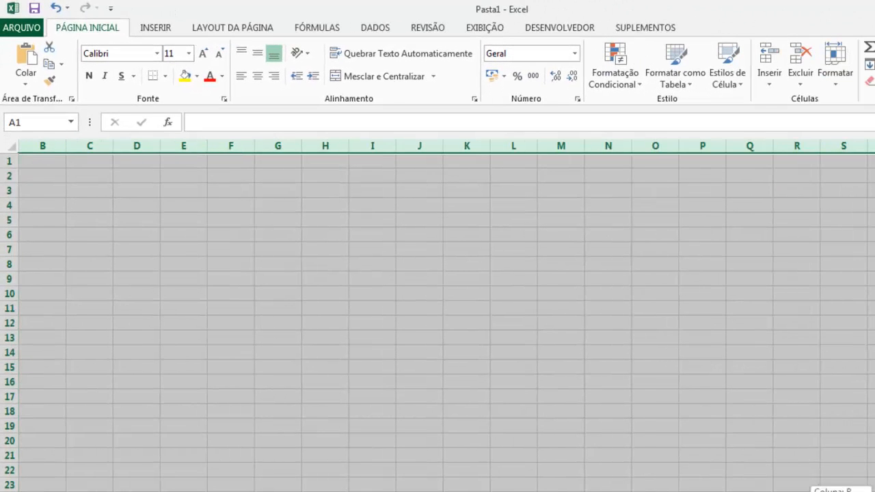
pyautogui.hscroll(9, 437, 315)
pyautogui.hscroll(20, 438, 315)
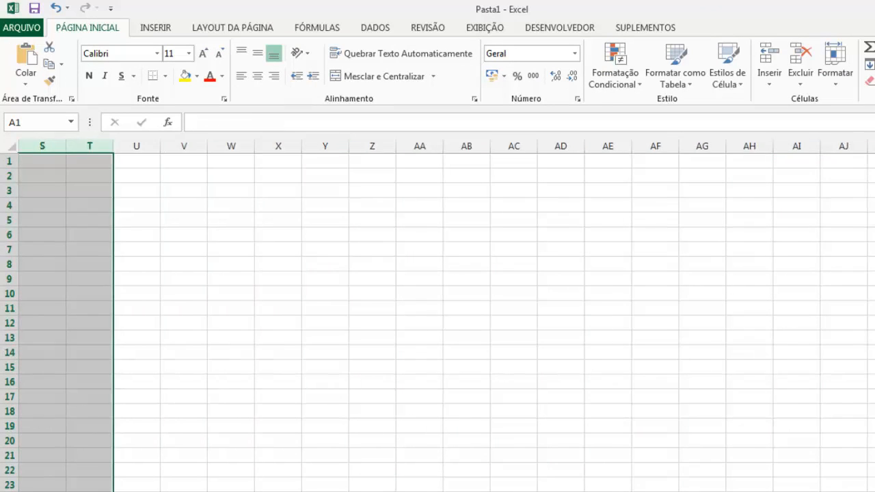
pyautogui.hscroll(17, 437, 314)
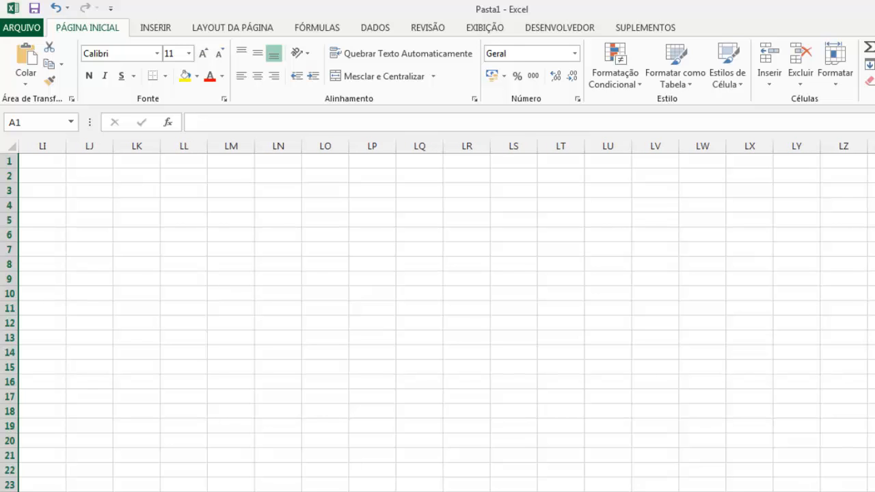
pyautogui.hscroll(-5, 446, 321)
pyautogui.hscroll(-5, 445, 321)
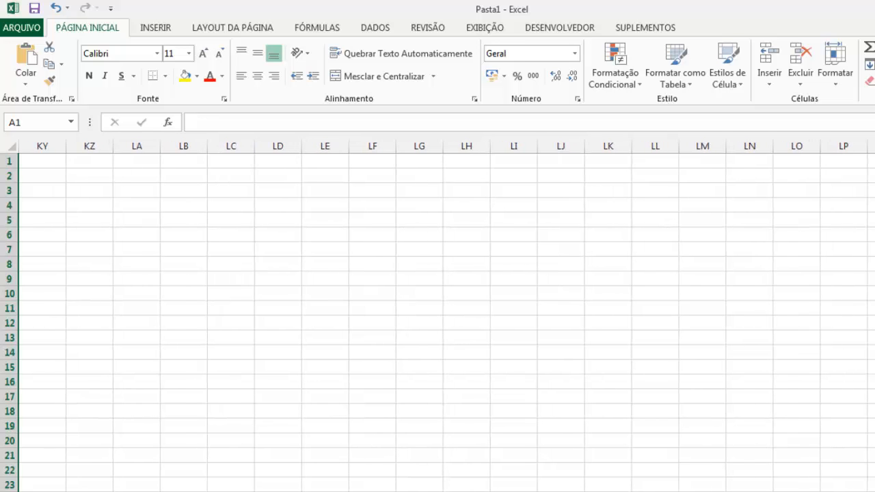
pyautogui.hscroll(-20, 446, 321)
pyautogui.click(816, 342)
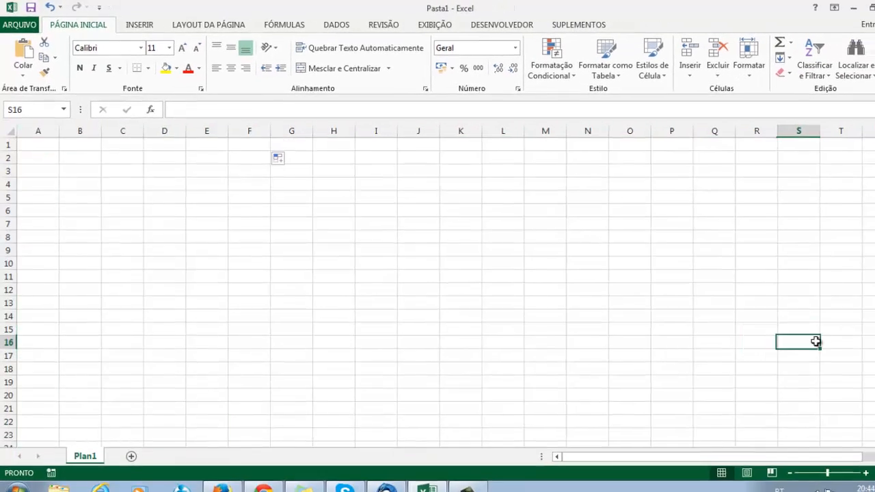
# Examine the row numbering far down the sheet, selecting the whole of row 300 along the way.
pyautogui.click(869, 431)
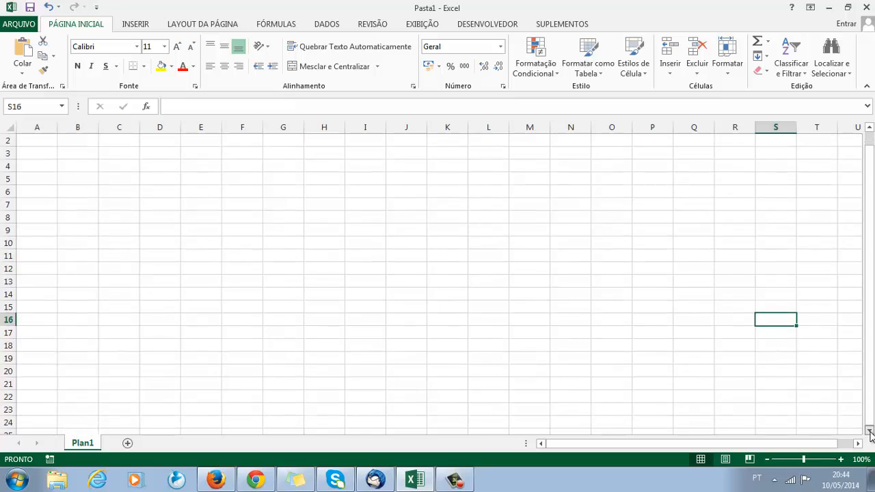
pyautogui.moveTo(871, 432); pyautogui.dragTo(872, 435)
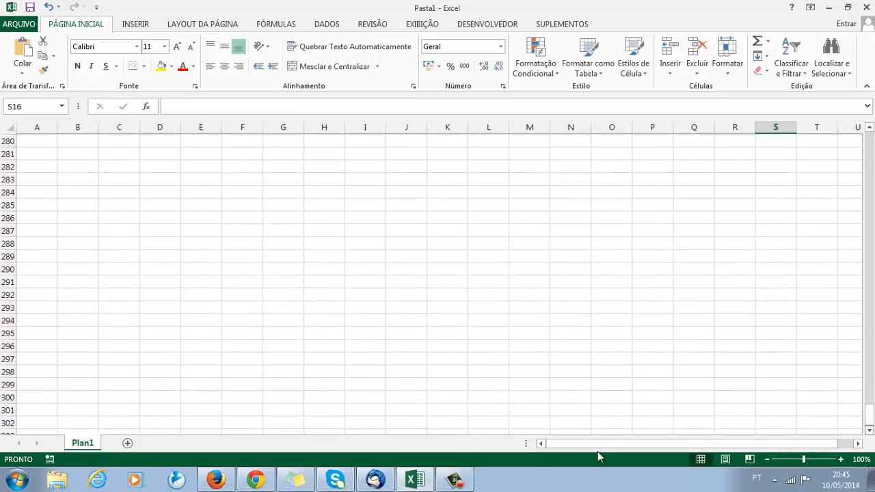
pyautogui.click(9, 397)
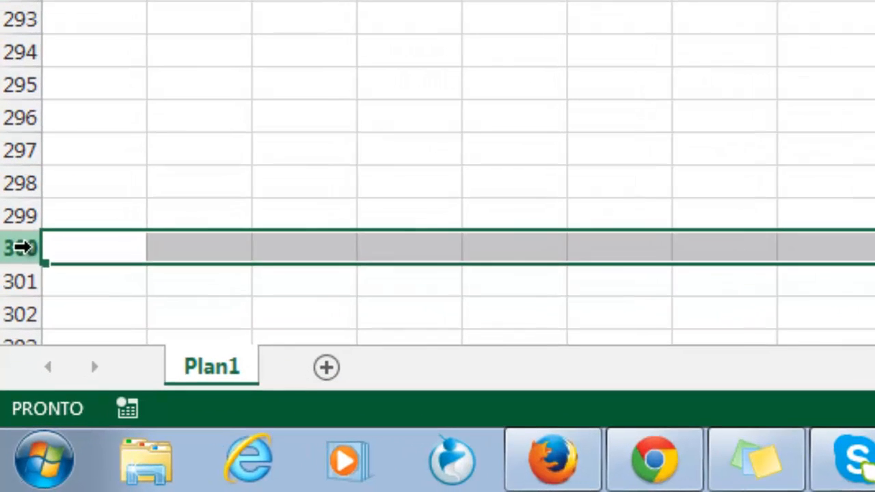
pyautogui.scroll(-7, 437, 171)
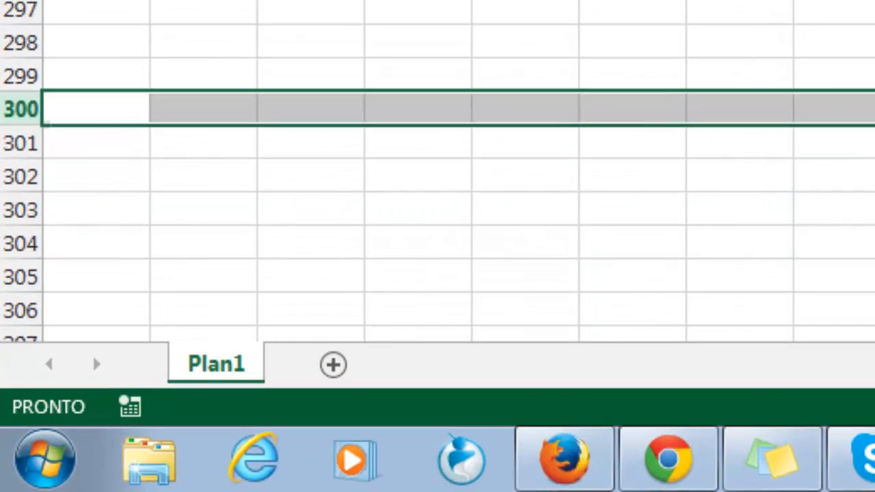
pyautogui.scroll(-6, 437, 170)
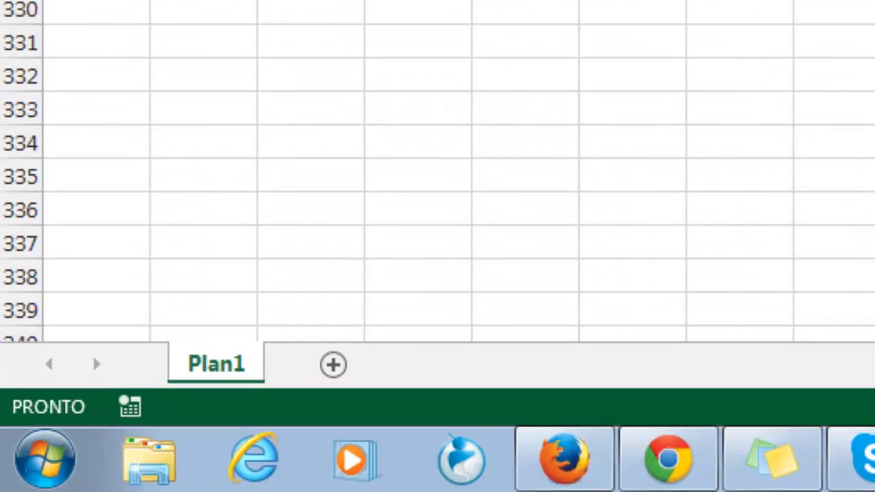
pyautogui.scroll(12, 437, 171)
pyautogui.scroll(20, 437, 171)
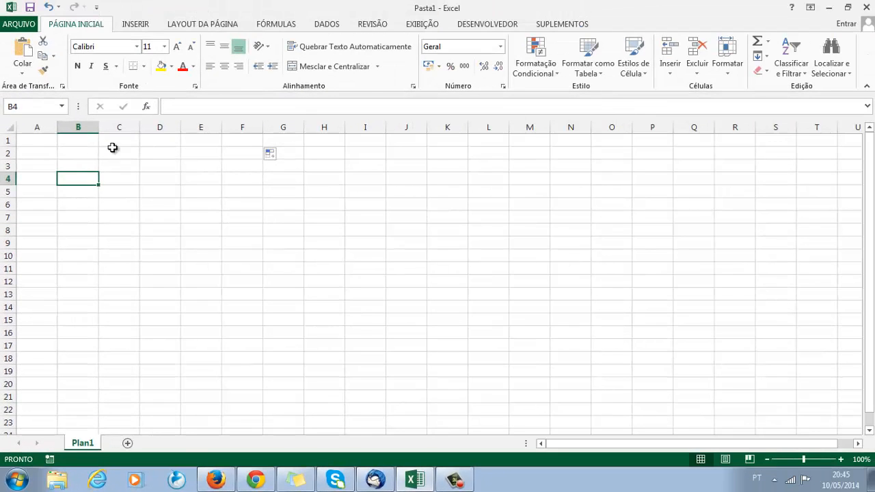
# Select column A and the individual cells A1, C4, B1 and B2 to check their cell references.
pyautogui.click(42, 127)
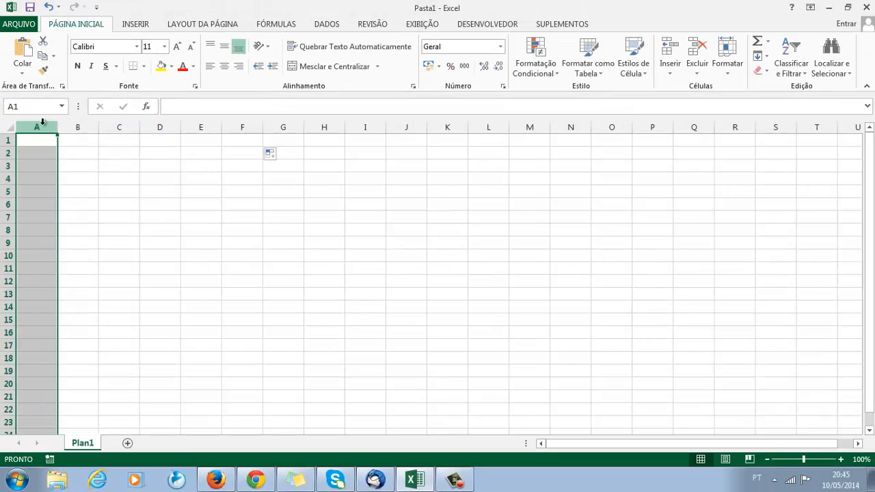
pyautogui.click(30, 142)
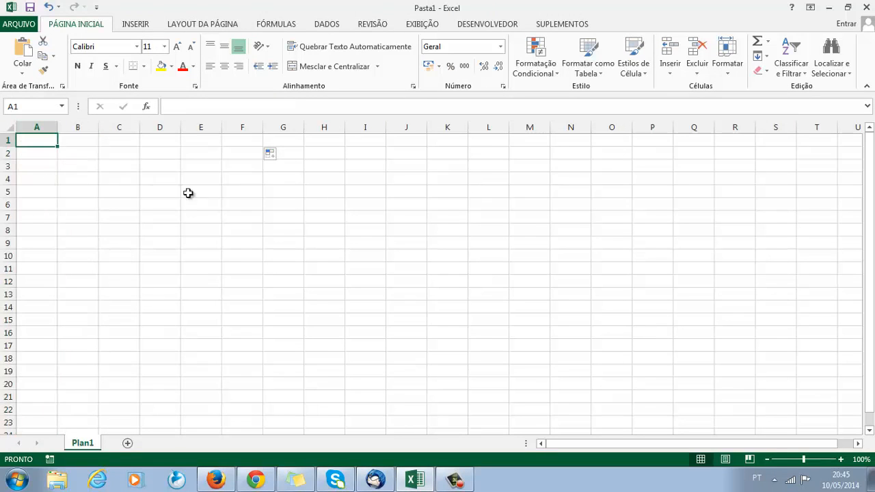
pyautogui.click(117, 179)
pyautogui.click(33, 144)
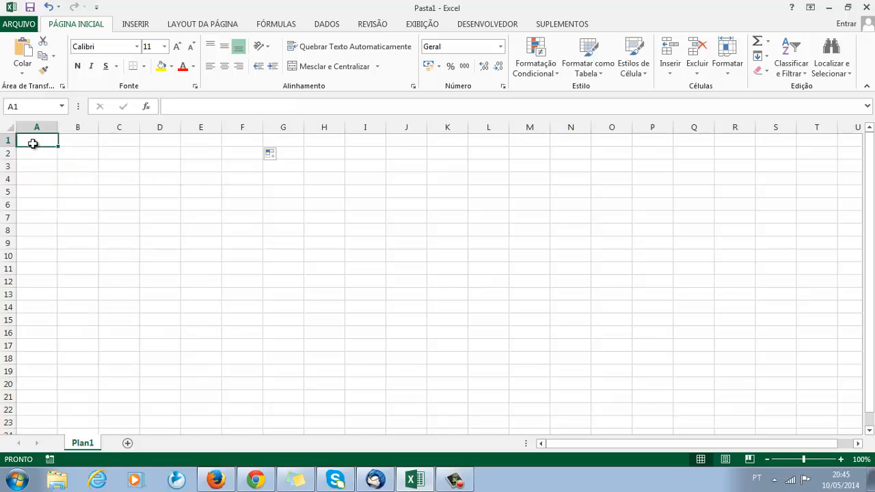
pyautogui.click(73, 141)
pyautogui.click(75, 153)
# Enter the text "curso execl" in cell A1.
pyautogui.click(32, 144)
pyautogui.write('c')
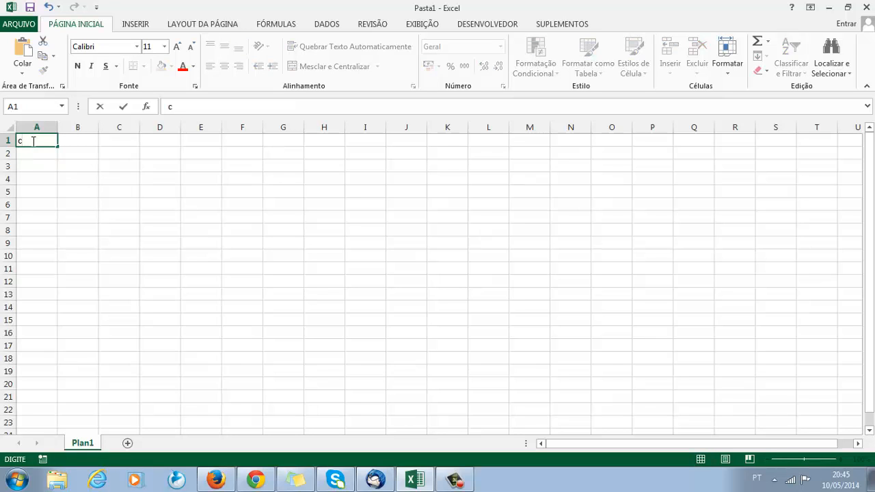
pyautogui.write('urso exe')
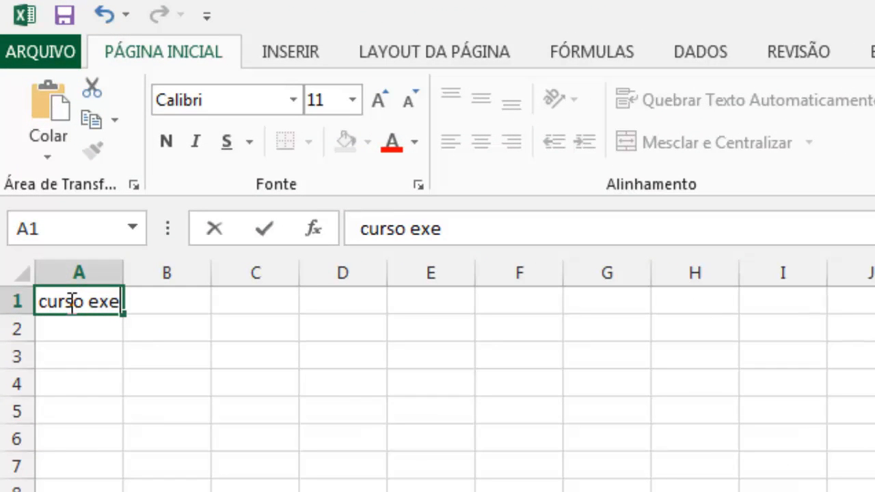
pyautogui.write('cl')
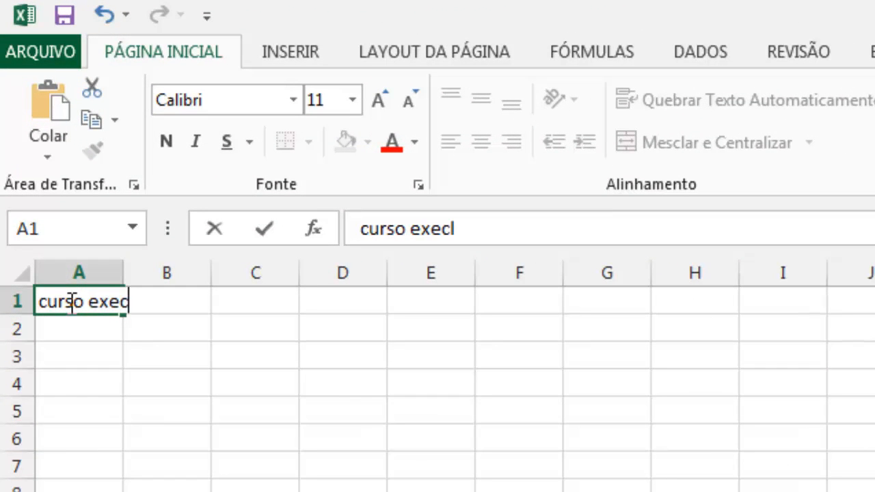
pyautogui.click(103, 404)
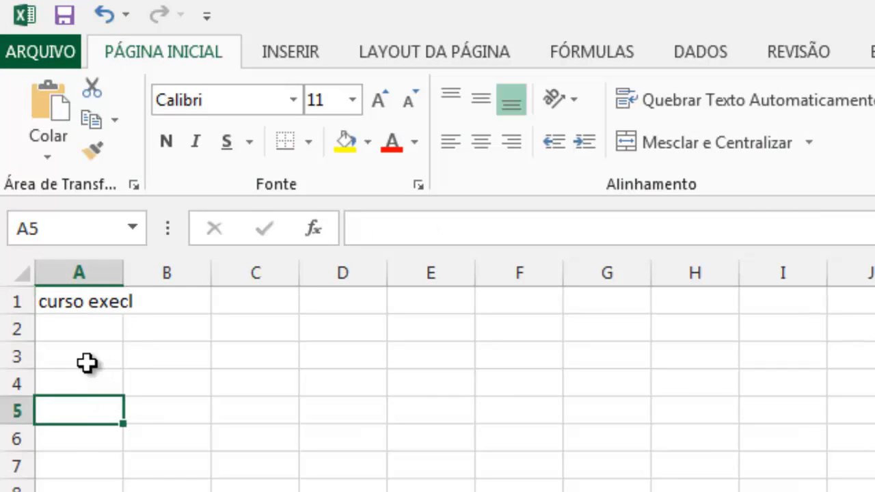
# Check the location of the "curso execl" text by selecting its cell, the whole of column A and the whole of row 1.
pyautogui.click(81, 300)
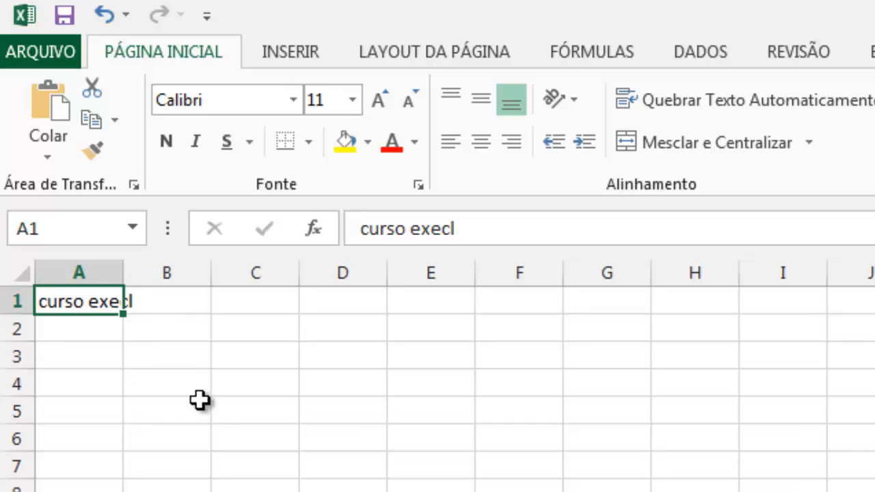
pyautogui.click(90, 272)
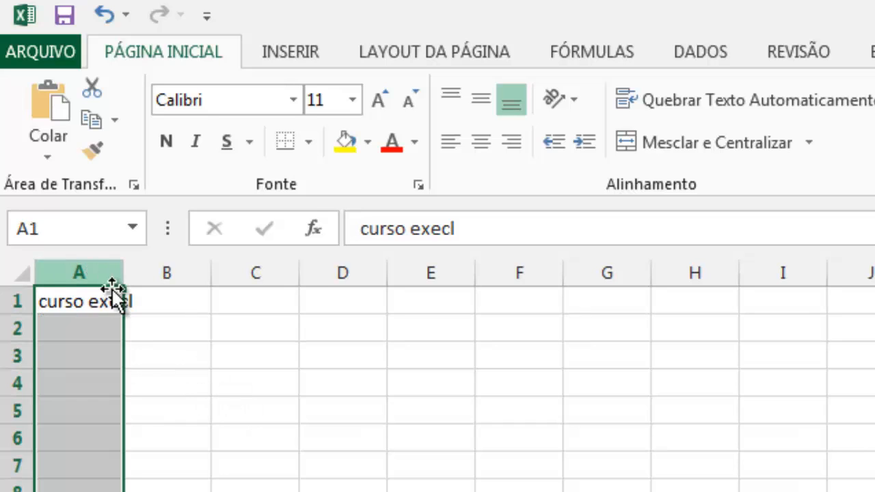
pyautogui.click(77, 324)
pyautogui.click(90, 271)
pyautogui.click(108, 346)
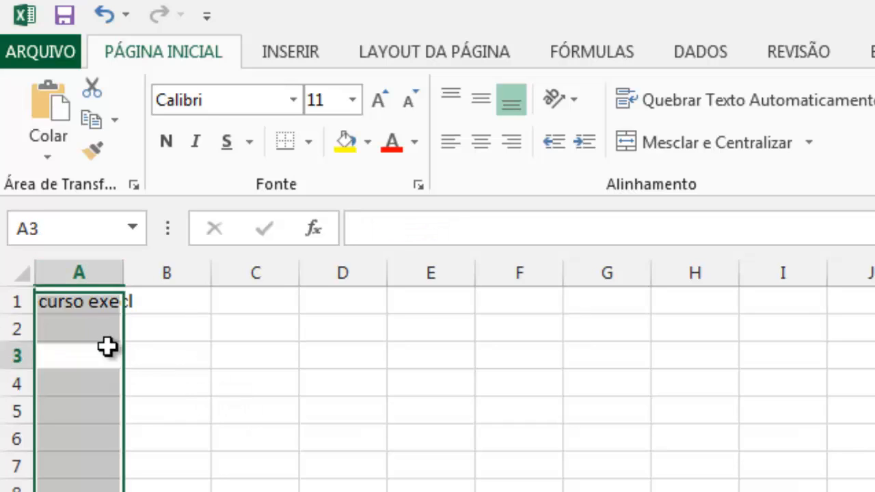
pyautogui.click(84, 270)
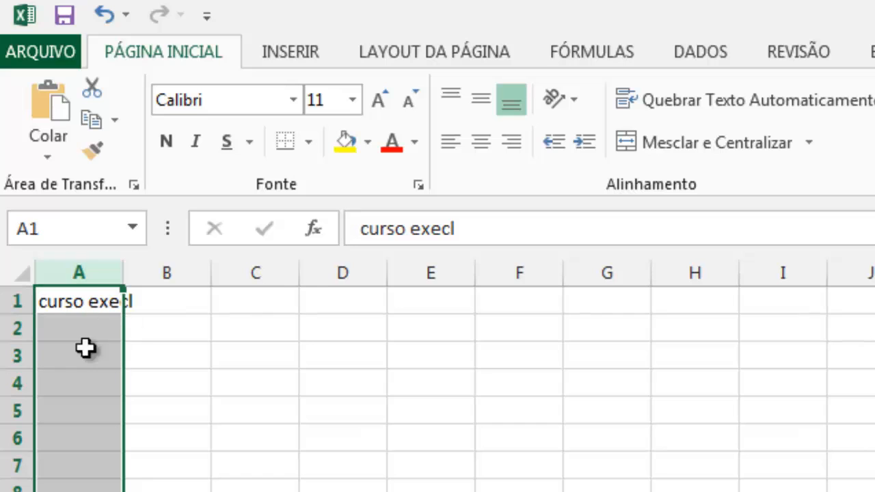
pyautogui.click(16, 302)
pyautogui.click(142, 373)
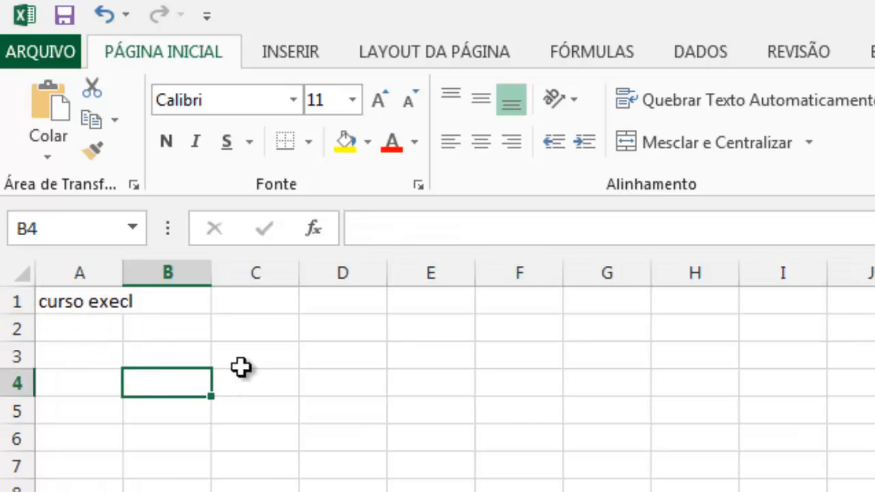
# Widen column A beyond the "curso execl" text and narrow it again to less than the text's length.
pyautogui.click(98, 305)
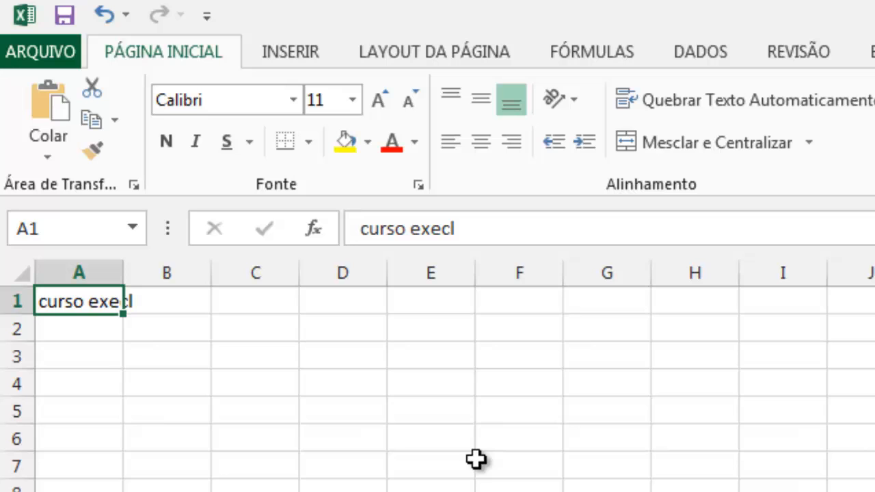
pyautogui.moveTo(123, 270); pyautogui.dragTo(277, 288)
pyautogui.click(121, 387)
pyautogui.click(171, 308)
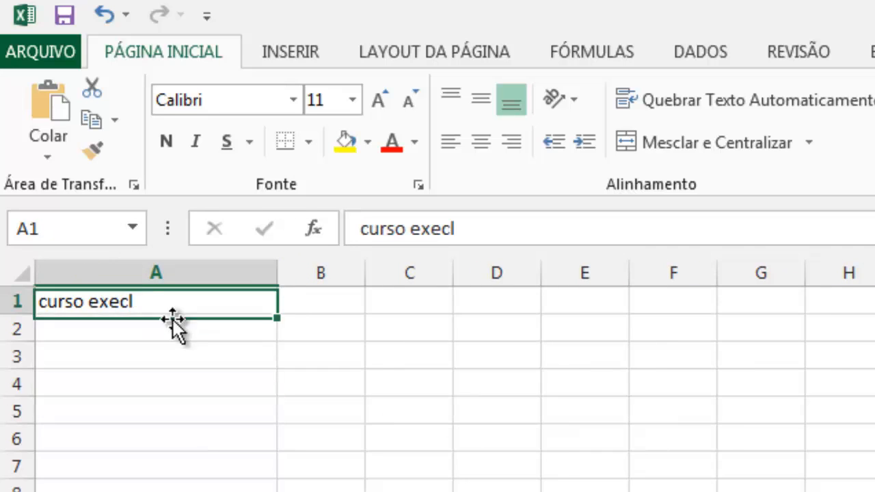
pyautogui.moveTo(279, 279); pyautogui.dragTo(102, 285)
pyautogui.click(194, 402)
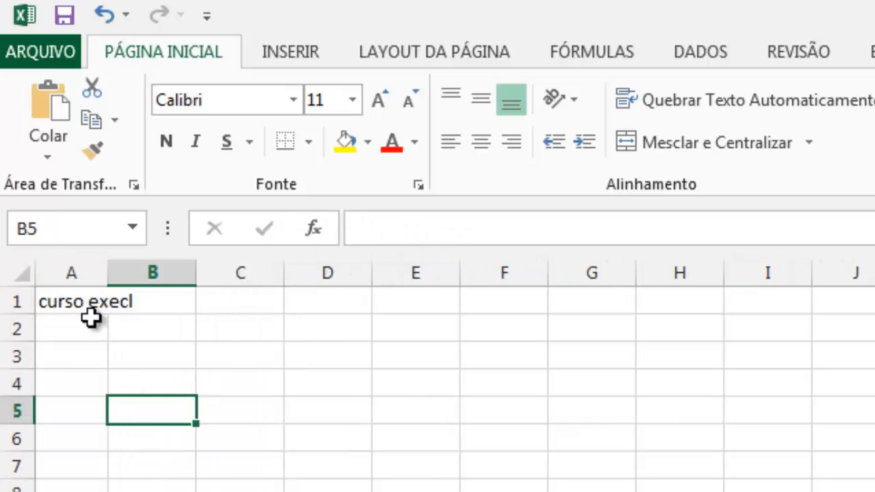
pyautogui.click(78, 303)
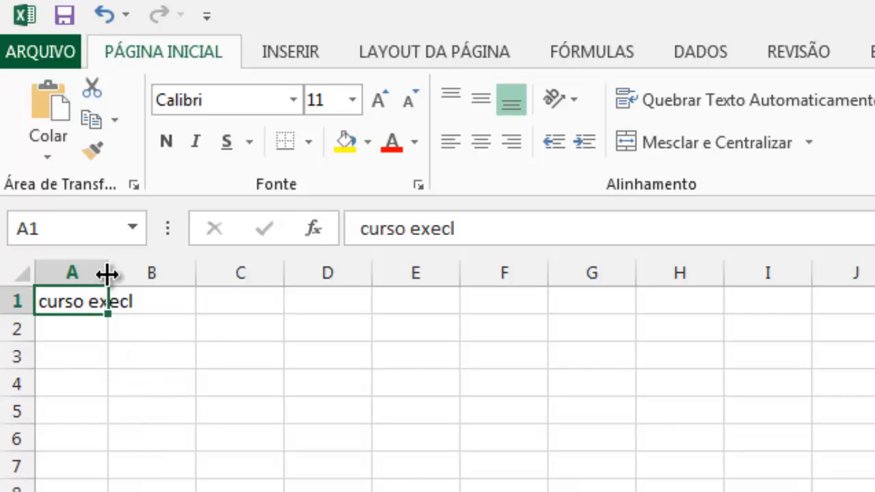
# Widen column A well past its text and reduce it in stages to about twice the default column width.
pyautogui.moveTo(108, 274); pyautogui.dragTo(333, 277)
pyautogui.click(127, 467)
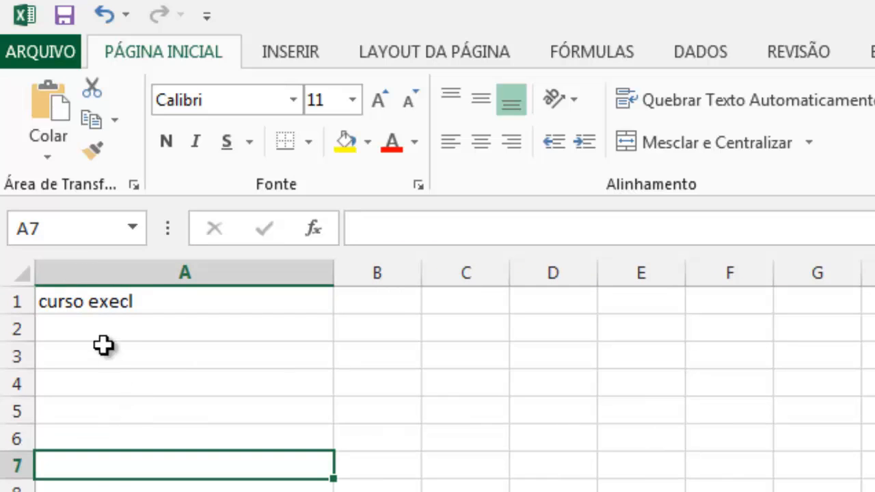
pyautogui.click(101, 340)
pyautogui.click(153, 303)
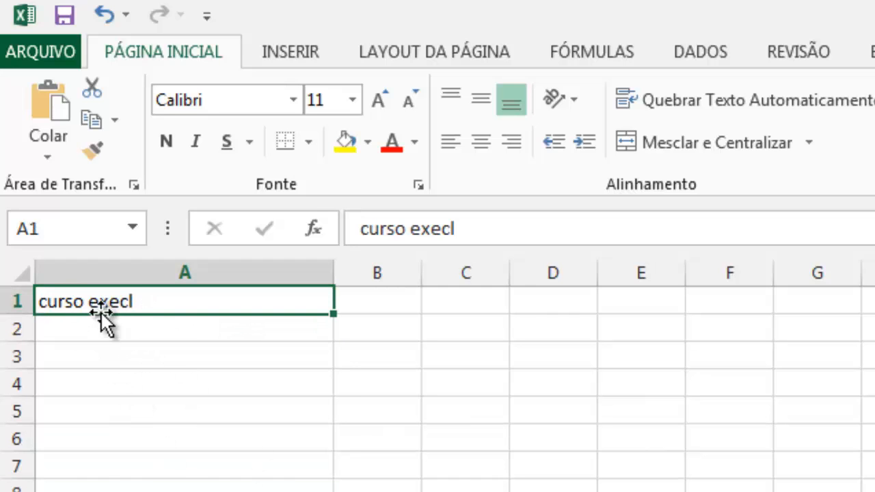
pyautogui.moveTo(333, 272); pyautogui.dragTo(312, 303)
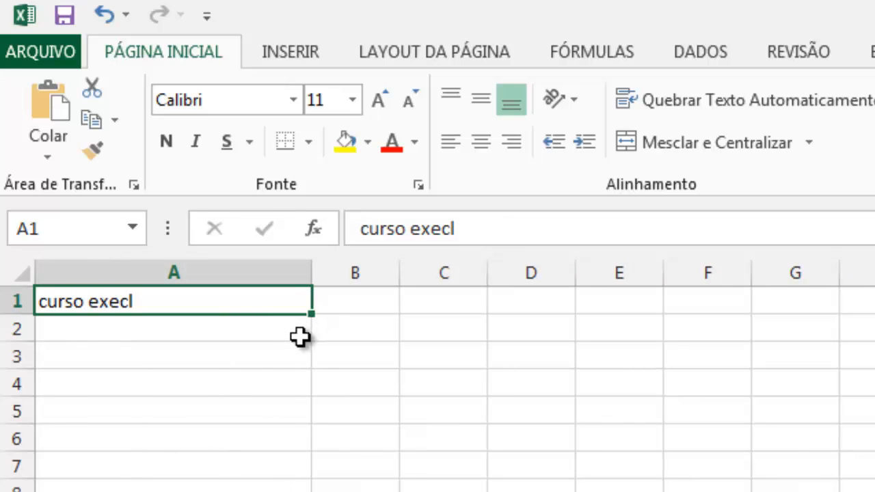
pyautogui.moveTo(312, 272); pyautogui.dragTo(239, 303)
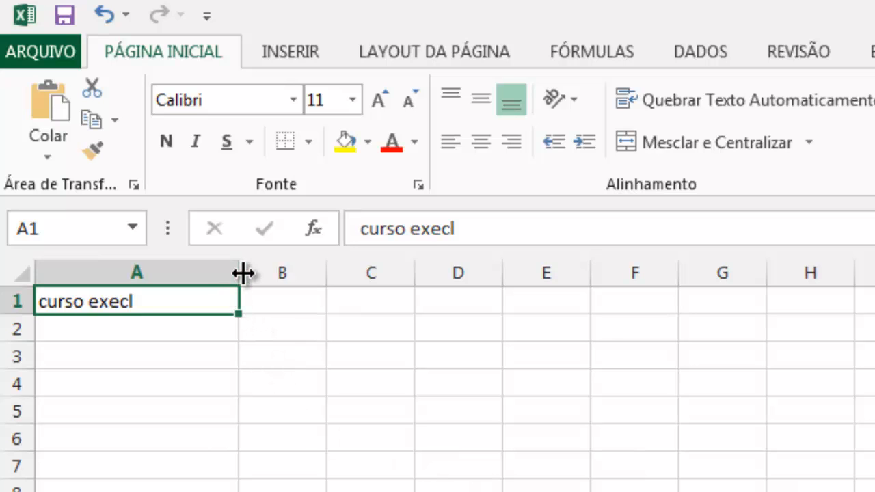
pyautogui.moveTo(241, 274); pyautogui.dragTo(222, 277)
pyautogui.click(80, 326)
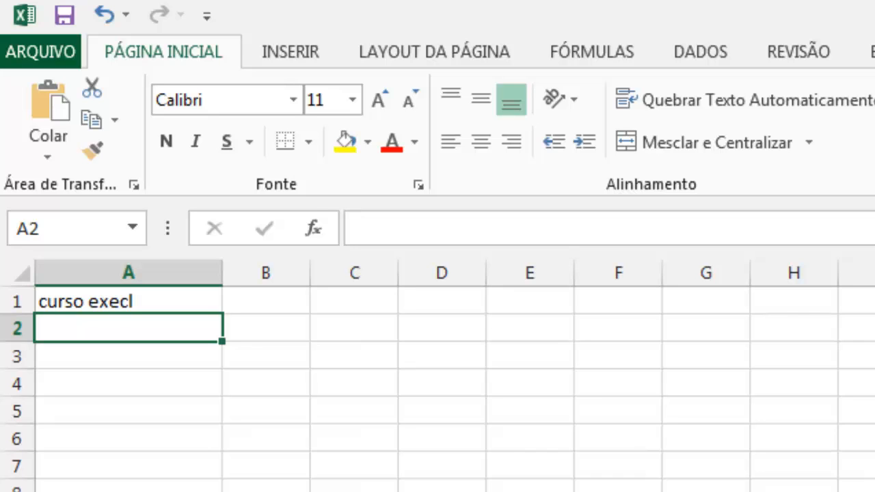
# Replace the text in cell A1 with the title "Notas Alunos".
pyautogui.click(149, 301)
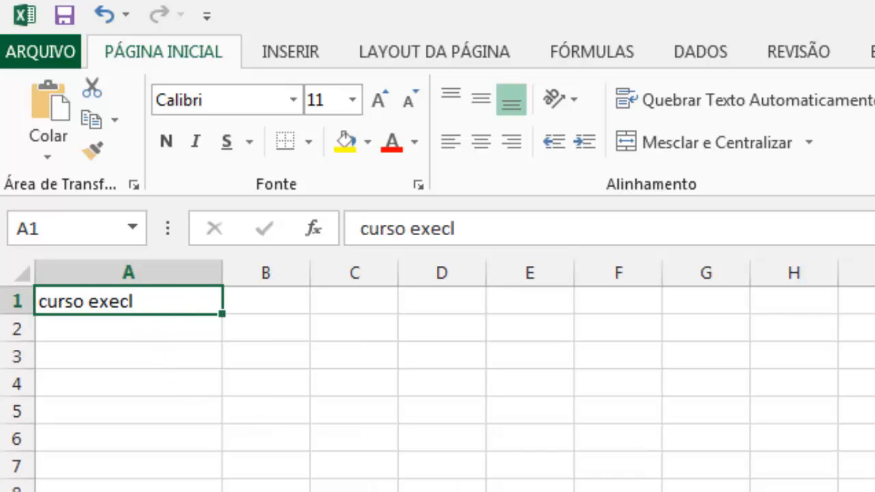
pyautogui.press('BackSpace')
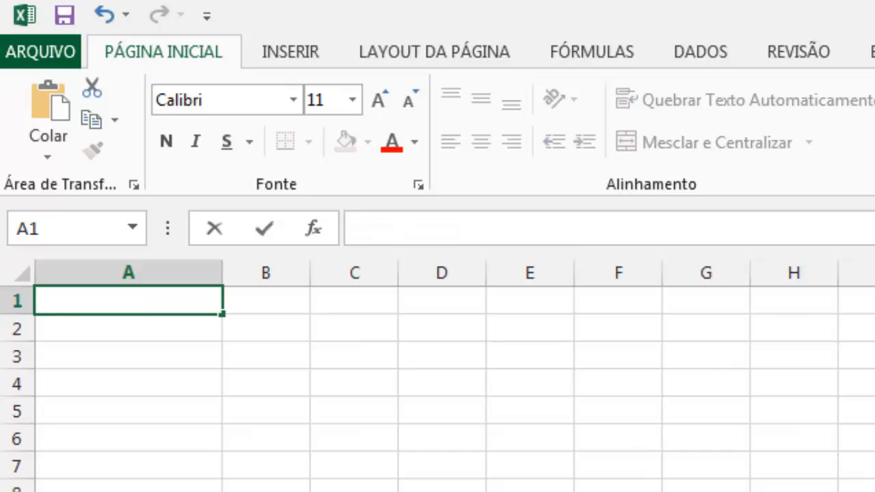
pyautogui.write('Noas')
pyautogui.press('BackSpace')
pyautogui.press('BackSpace')
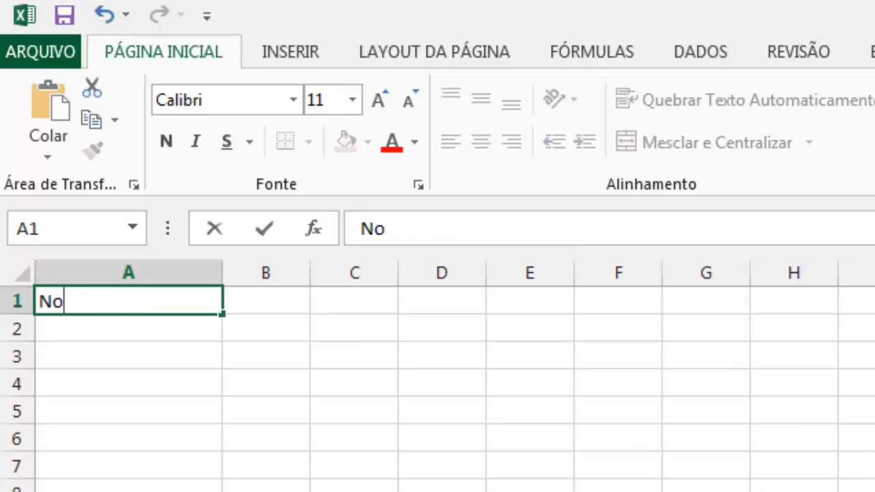
pyautogui.write('tas Alunos')
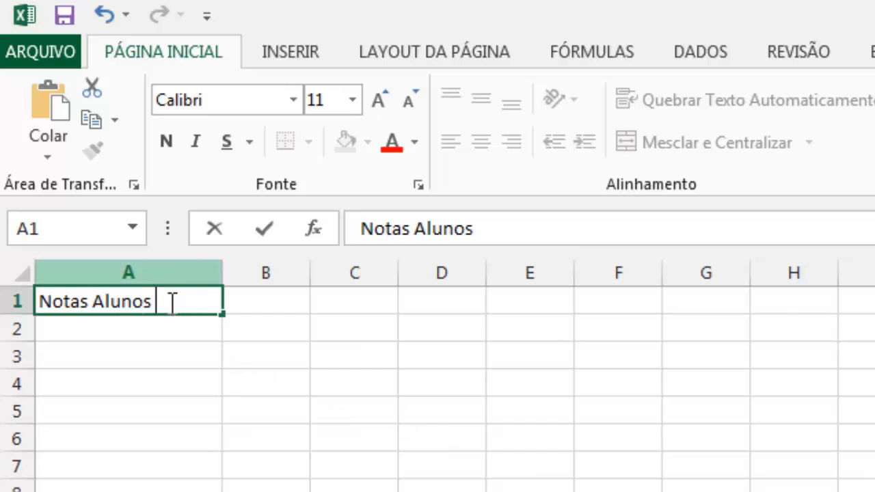
pyautogui.click(120, 358)
pyautogui.click(163, 303)
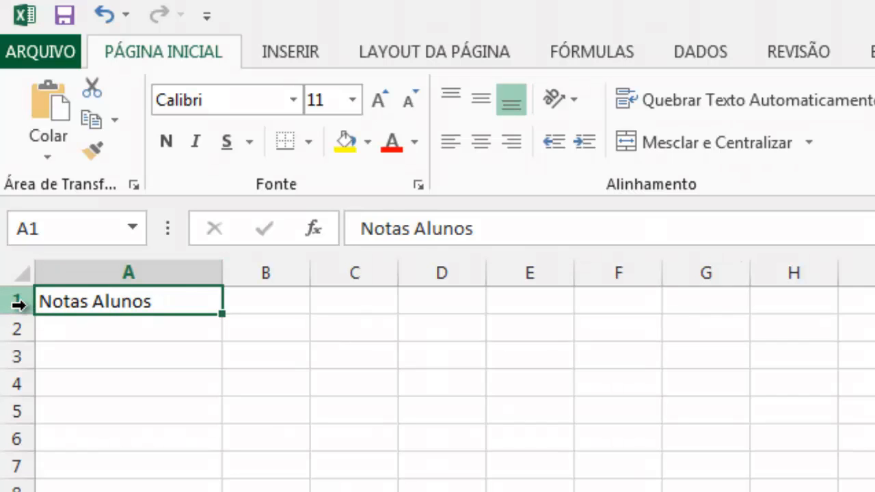
# Enter the heading "Nome" in cell A2.
pyautogui.click(65, 330)
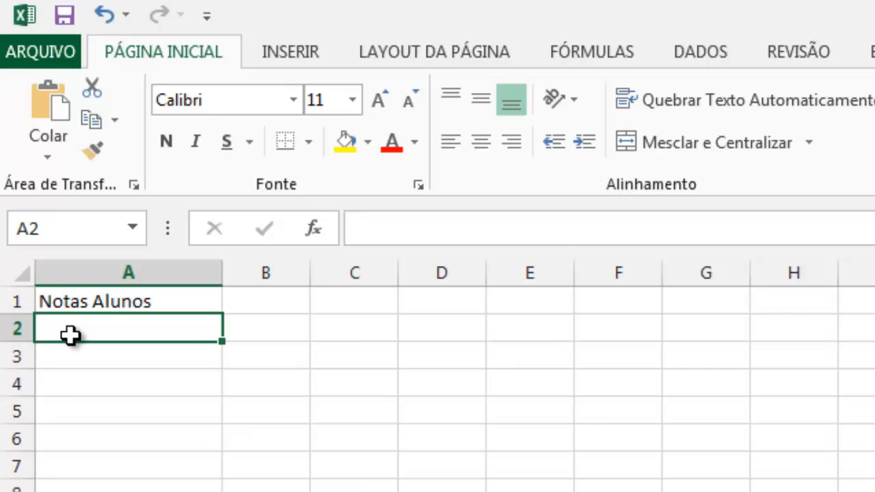
pyautogui.write('Nom')
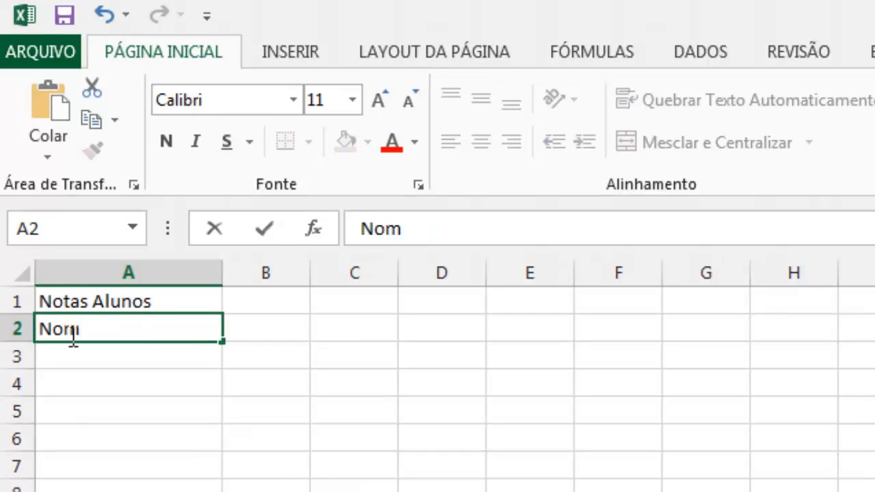
pyautogui.write('e')
# Widen column B to about three times the default width and enter the heading "Nota1" in cell B2.
pyautogui.click(254, 326)
pyautogui.moveTo(309, 266); pyautogui.dragTo(476, 273)
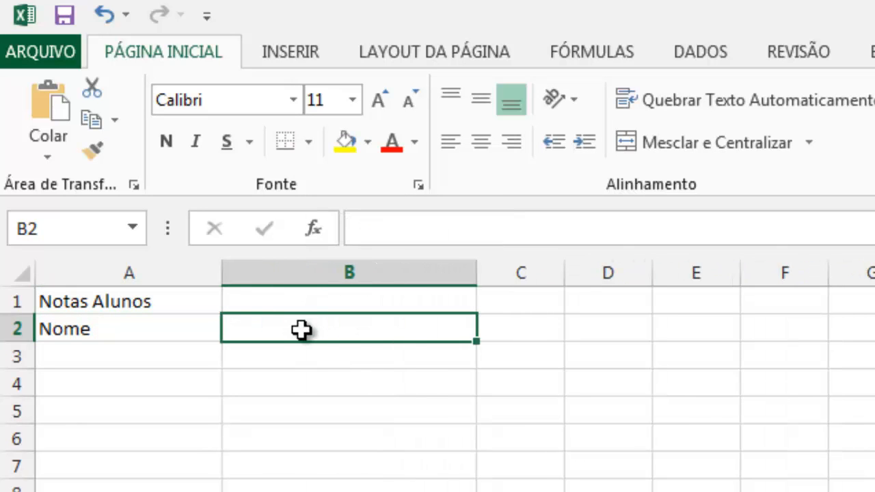
pyautogui.write('NO')
pyautogui.press('BackSpace')
pyautogui.press('BackSpace')
pyautogui.press('BackSpace')
pyautogui.press('BackSpace')
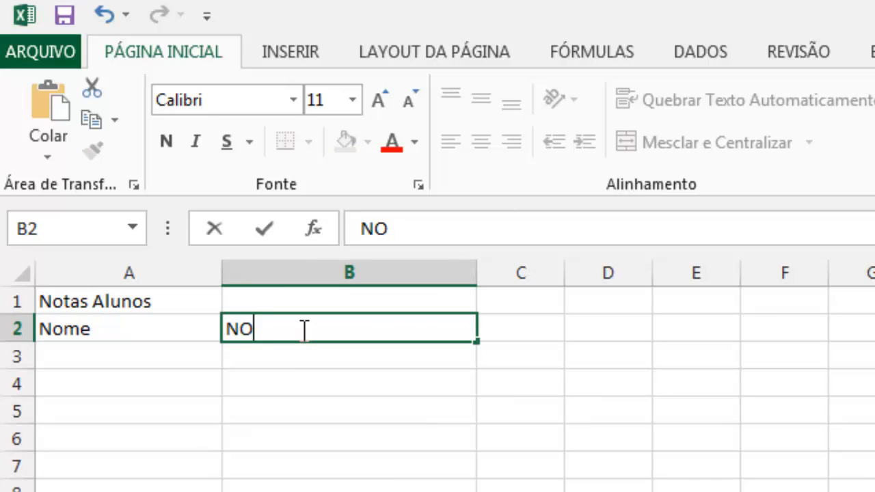
pyautogui.write('Nota')
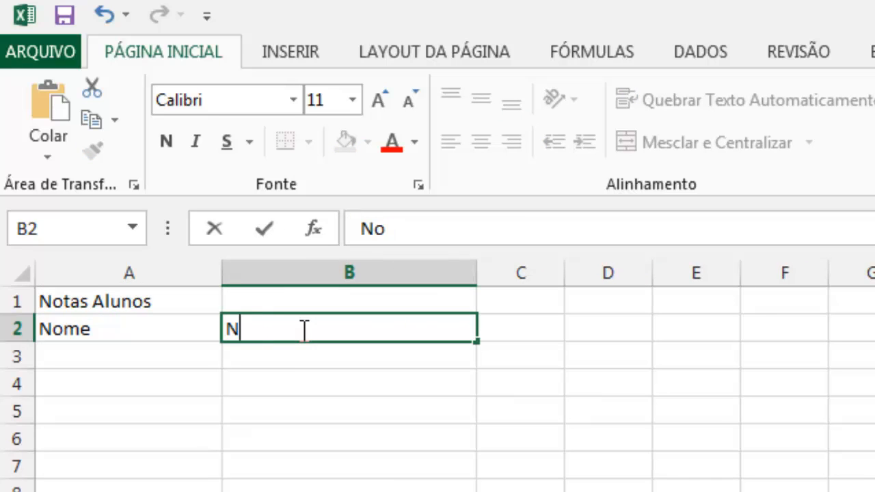
pyautogui.write('1')
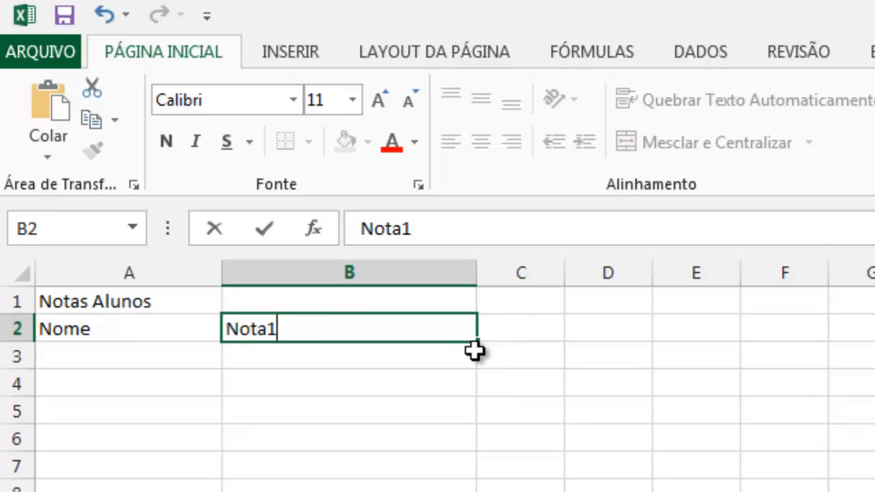
# Widen column C to more than twice the default width and enter the heading "Nota2" in cell C2.
pyautogui.moveTo(562, 268); pyautogui.dragTo(680, 276)
pyautogui.click(517, 330)
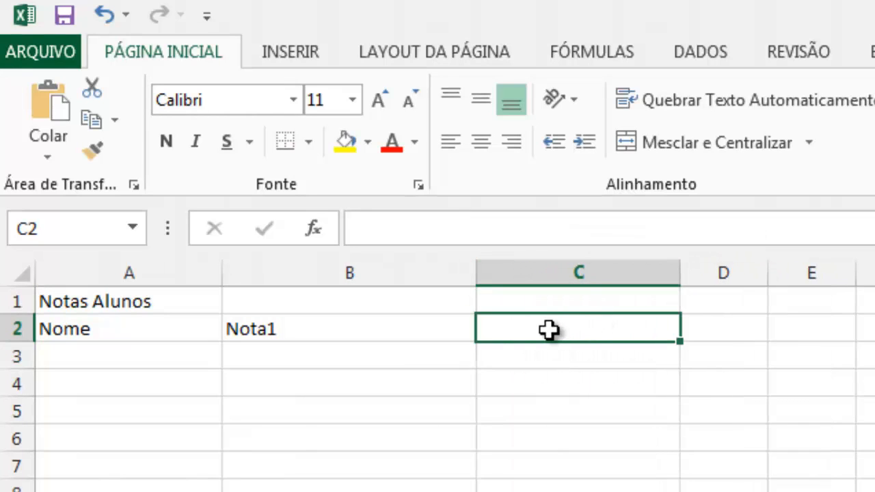
pyautogui.write('Nota')
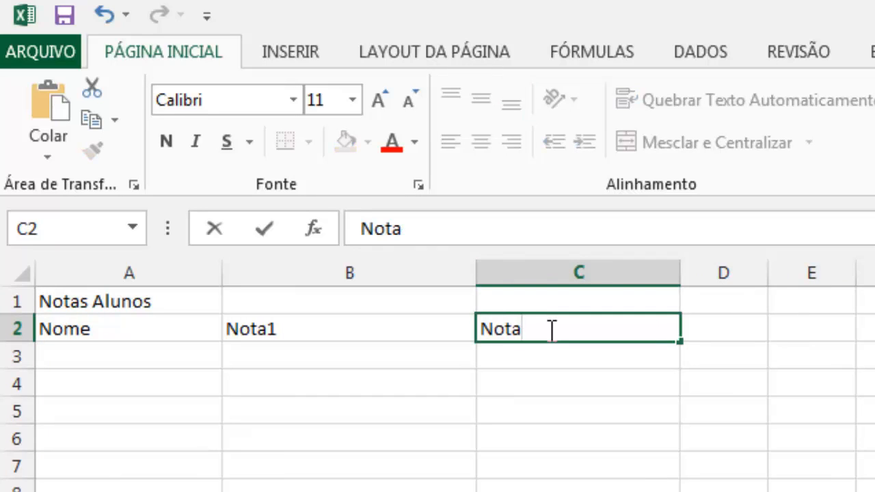
pyautogui.write('3')
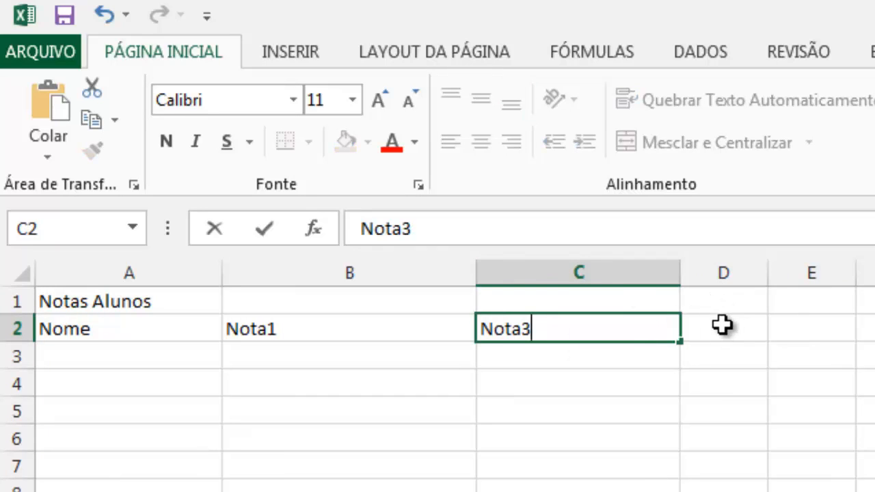
pyautogui.press('BackSpace')
pyautogui.write('2')
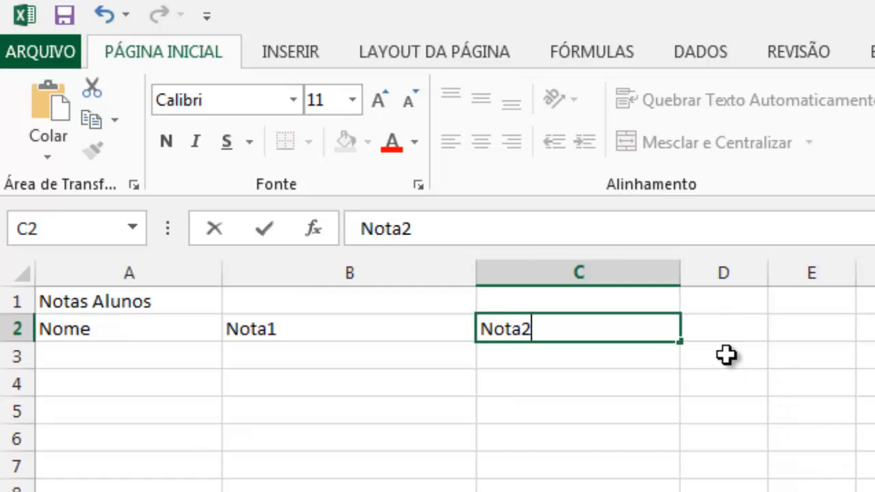
# Enter the headings "Nota3" in cell D2 and "Media Final" in cell E2.
pyautogui.click(717, 334)
pyautogui.write('Nota')
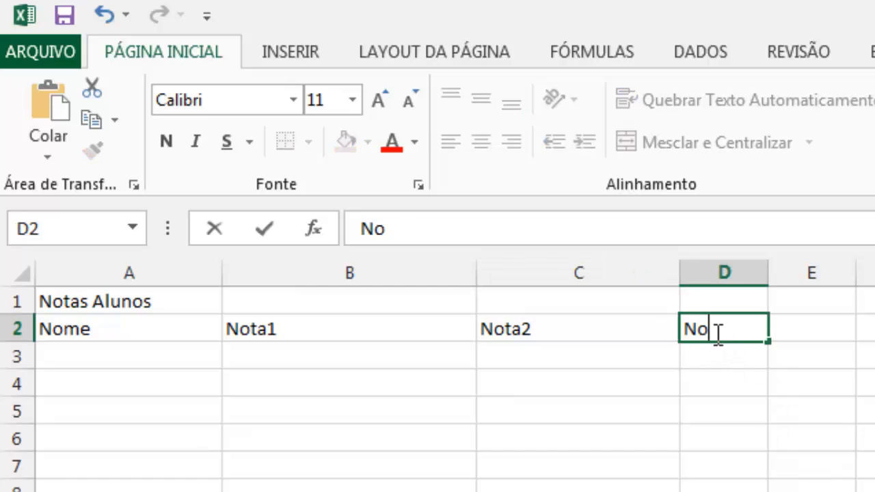
pyautogui.write('3')
pyautogui.click(813, 332)
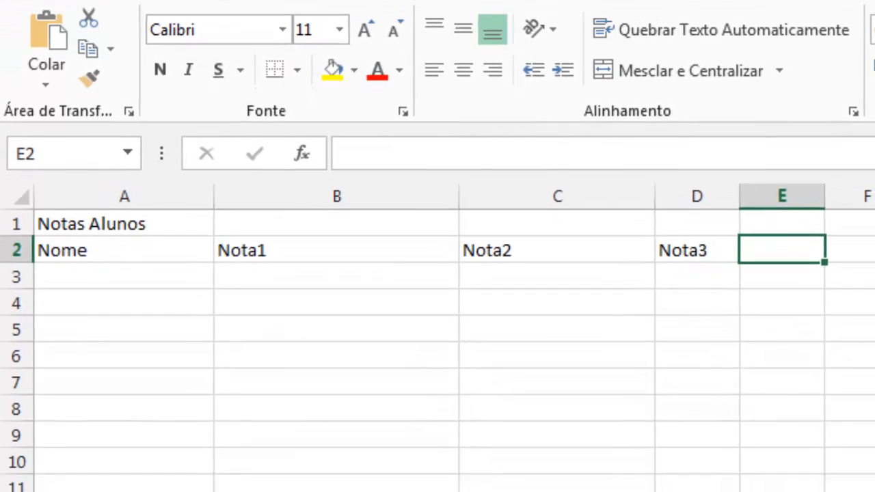
pyautogui.write('Medi')
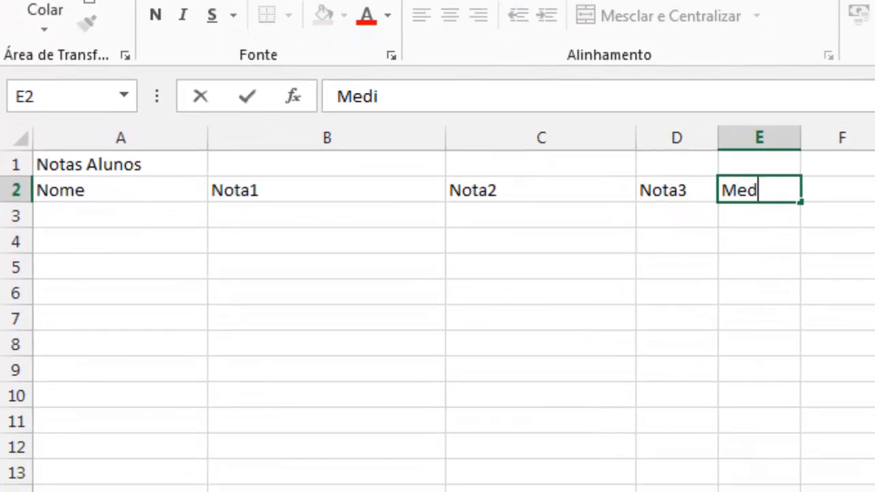
pyautogui.write('a Final')
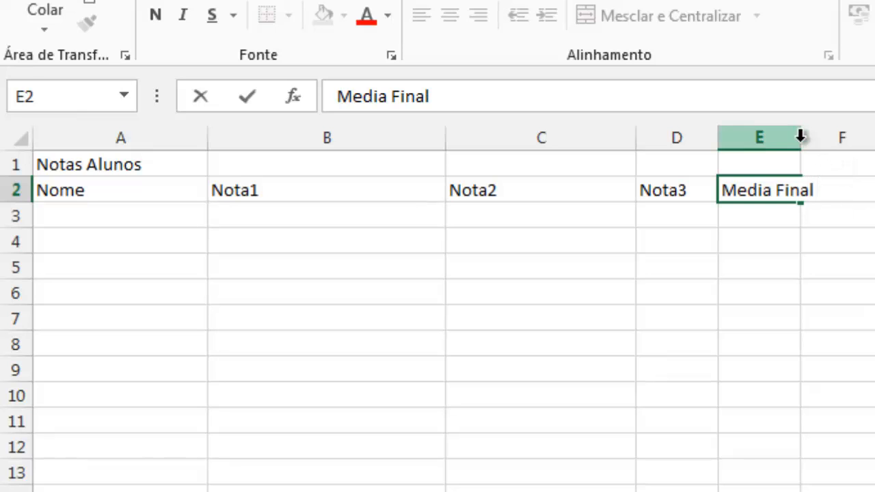
# Widen column E to fit the "Media Final" heading and column D to nearly twice the default width.
pyautogui.click(331, 198)
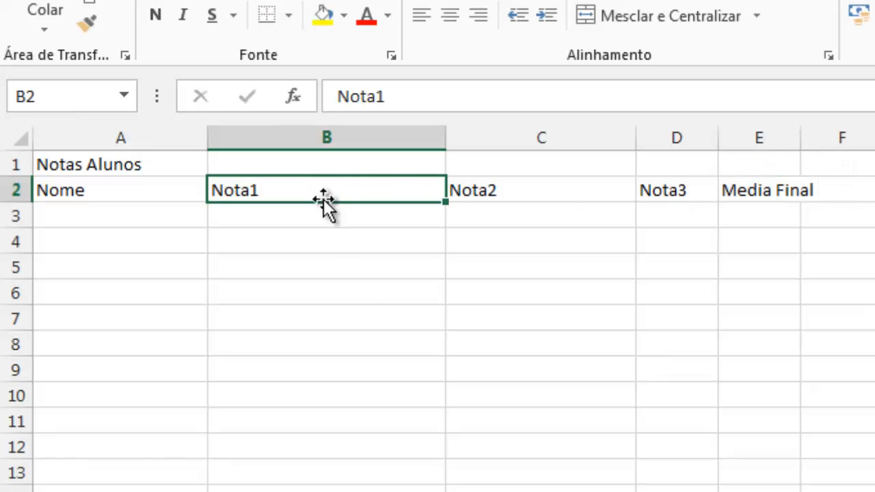
pyautogui.click(509, 193)
pyautogui.click(679, 190)
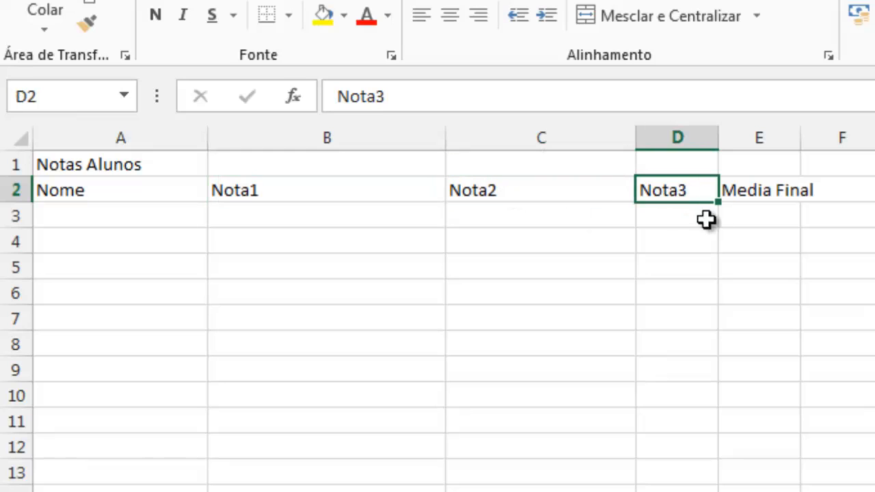
pyautogui.moveTo(801, 141); pyautogui.dragTo(874, 142)
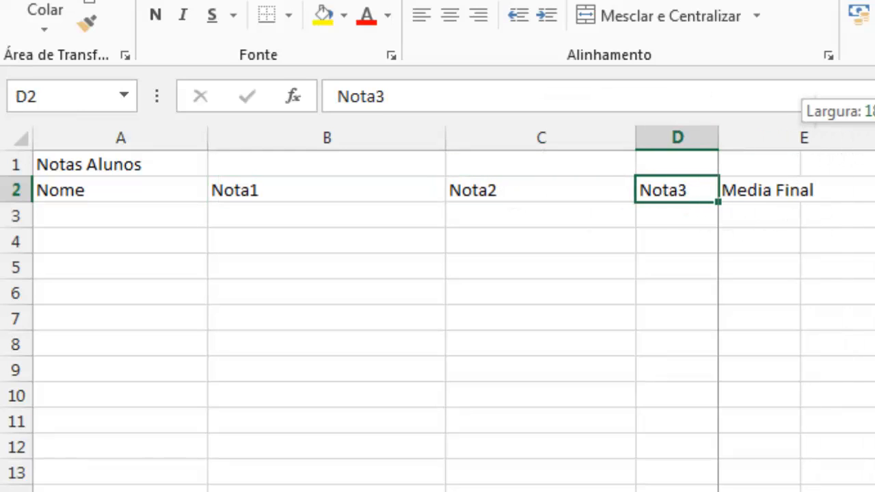
pyautogui.click(767, 217)
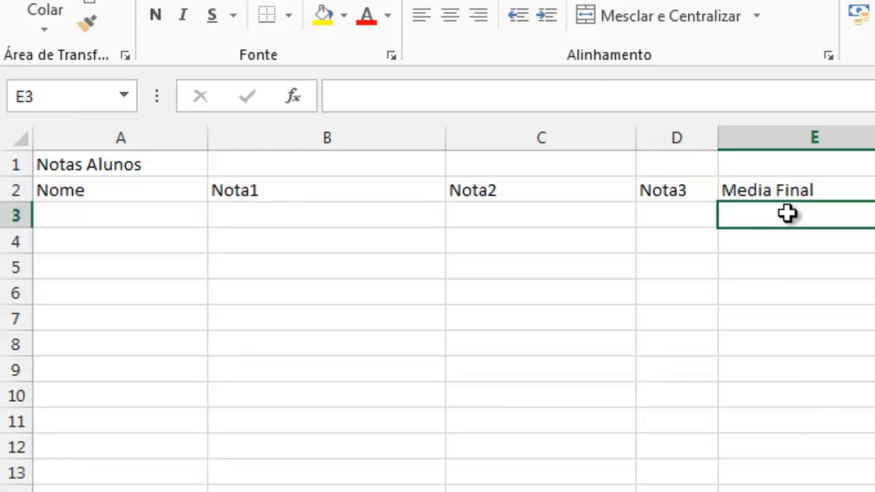
pyautogui.click(141, 213)
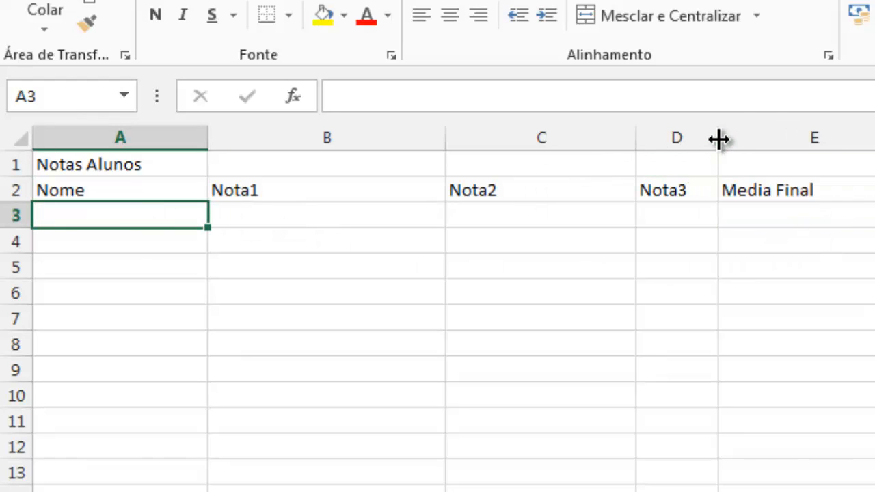
pyautogui.moveTo(716, 140); pyautogui.dragTo(789, 144)
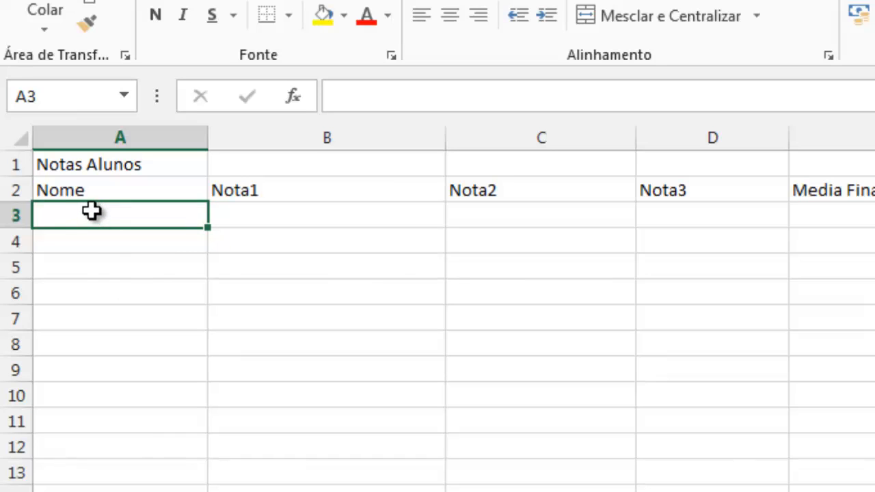
# Enter the first student's name in cell A3, below the "Nome" heading.
pyautogui.write('Jo´se')
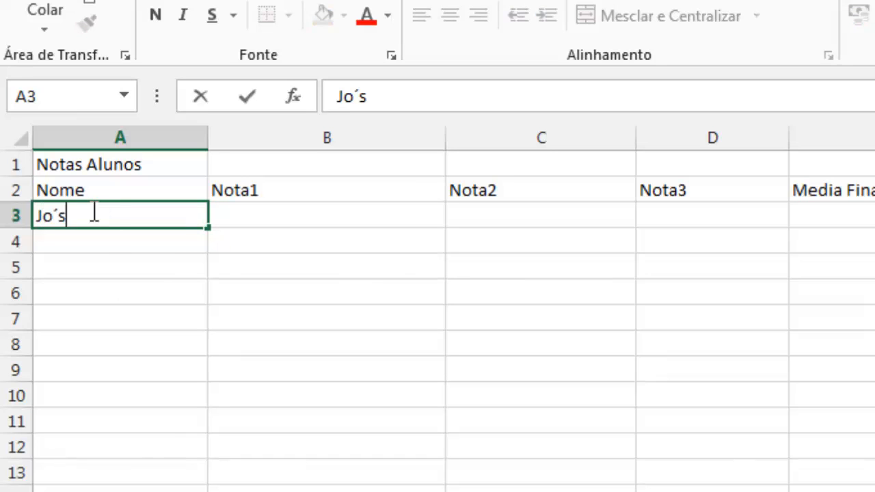
pyautogui.press('BackSpace')
pyautogui.press('BackSpace')
pyautogui.write('sé')
# Enter the first student's grades in row 3: 8 in B3, 5 in C3 and 7 in D3.
pyautogui.click(234, 214)
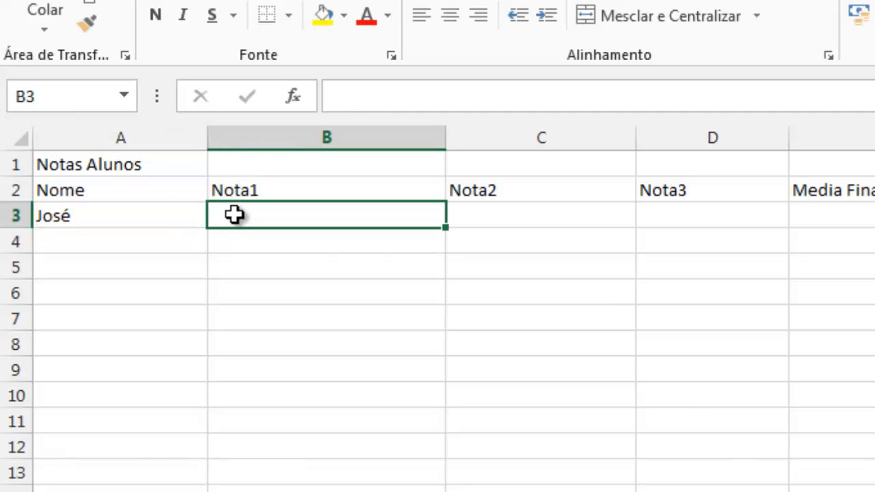
pyautogui.write('8')
pyautogui.click(503, 215)
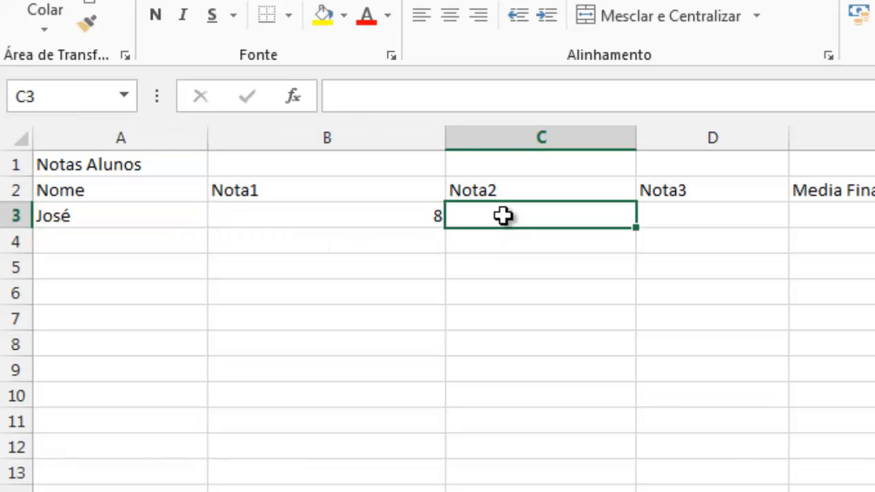
pyautogui.write('5')
pyautogui.click(695, 211)
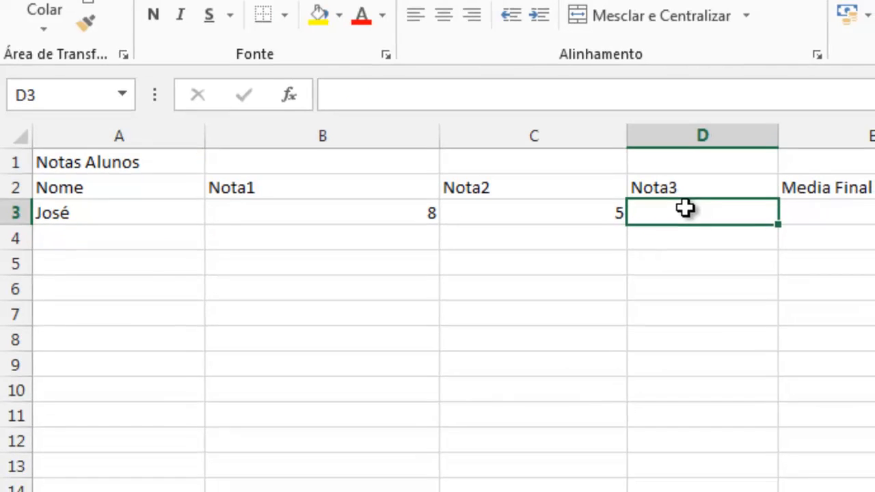
pyautogui.write('7')
# Enter the second student's name in cell A4.
pyautogui.click(89, 244)
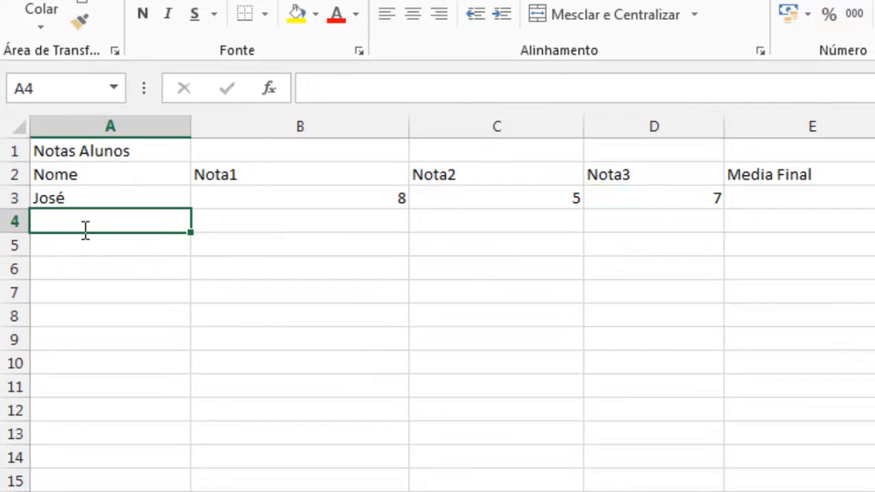
pyautogui.write('Mrcaos')
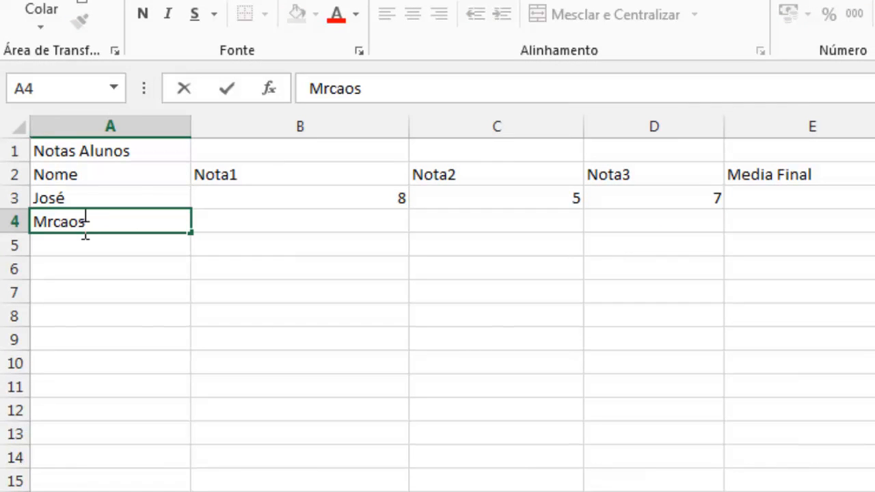
pyautogui.press('BackSpace')
pyautogui.press('BackSpace')
pyautogui.press('BackSpace')
pyautogui.press('BackSpace')
pyautogui.press('BackSpace')
pyautogui.write('arc')
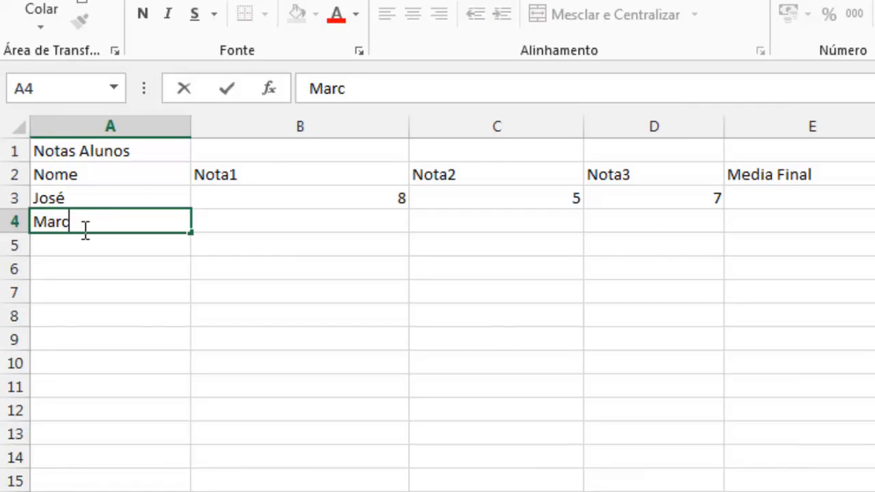
pyautogui.write('os')
# Enter the second student's grades in row 4: 10 in B4, 8 in C4 and 9 in D4.
pyautogui.click(279, 215)
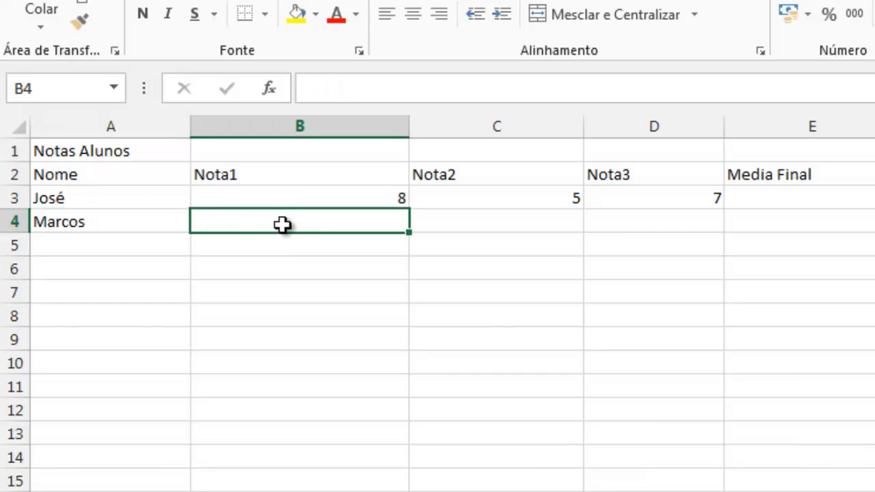
pyautogui.write('10')
pyautogui.click(425, 220)
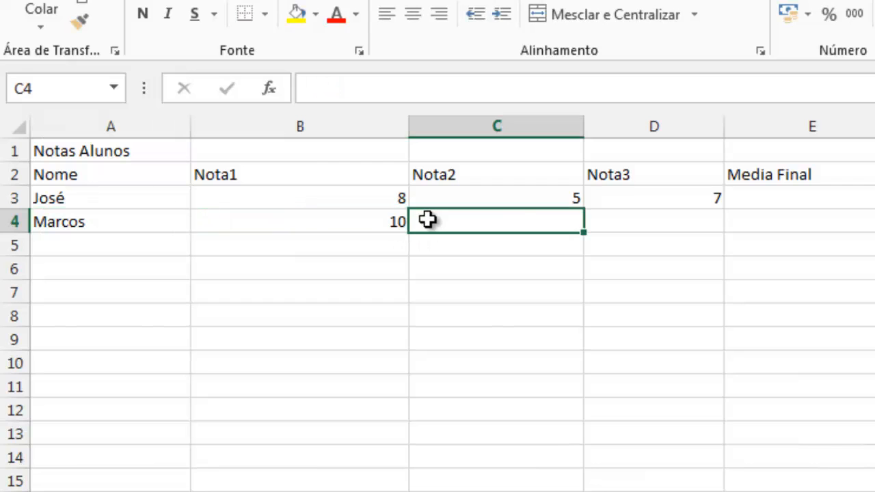
pyautogui.write('8')
pyautogui.click(608, 217)
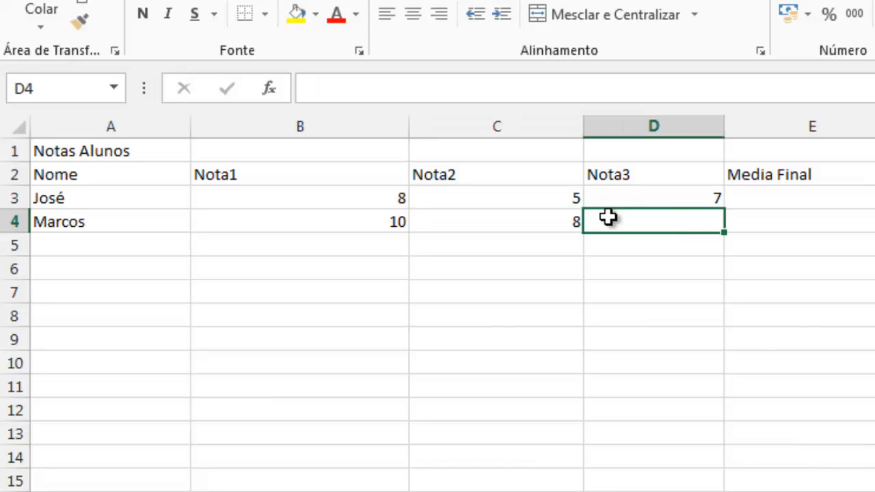
pyautogui.write('9')
# Enter the third student's name in A5 and the grades 10, 8 and 6 in cells B5, C5 and D5.
pyautogui.click(95, 245)
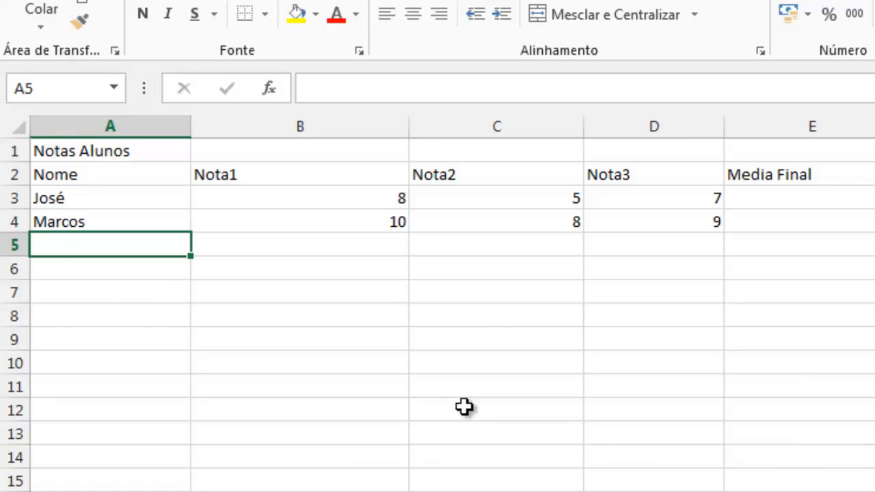
pyautogui.write('João')
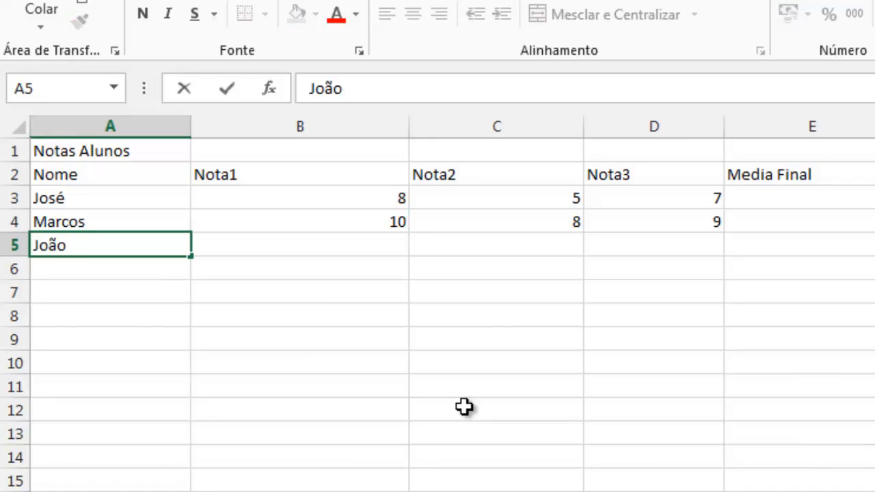
pyautogui.click(349, 254)
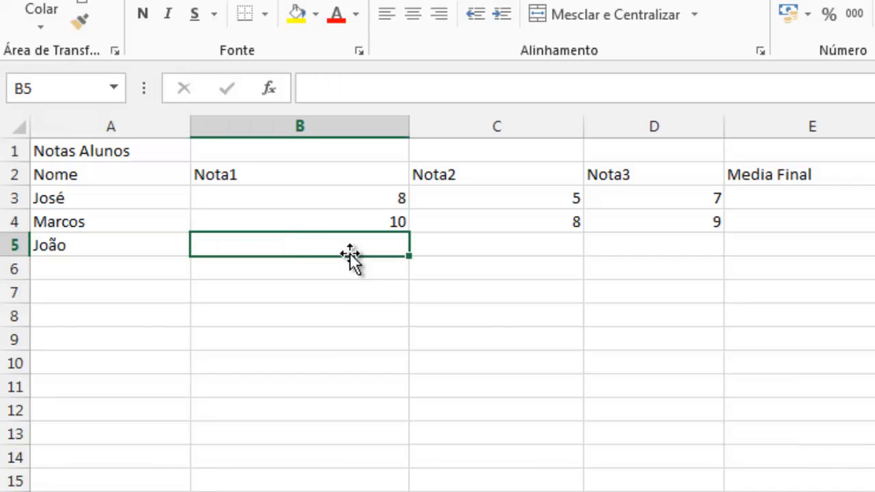
pyautogui.write('10')
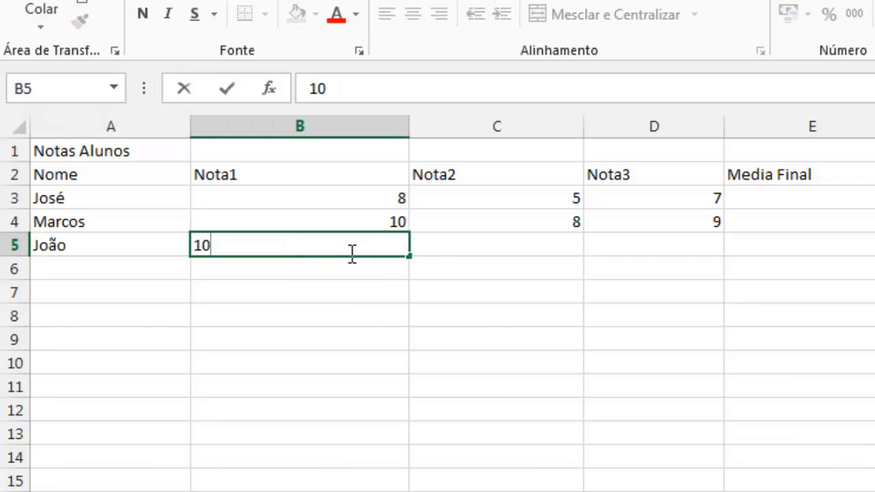
pyautogui.click(438, 251)
pyautogui.write('8')
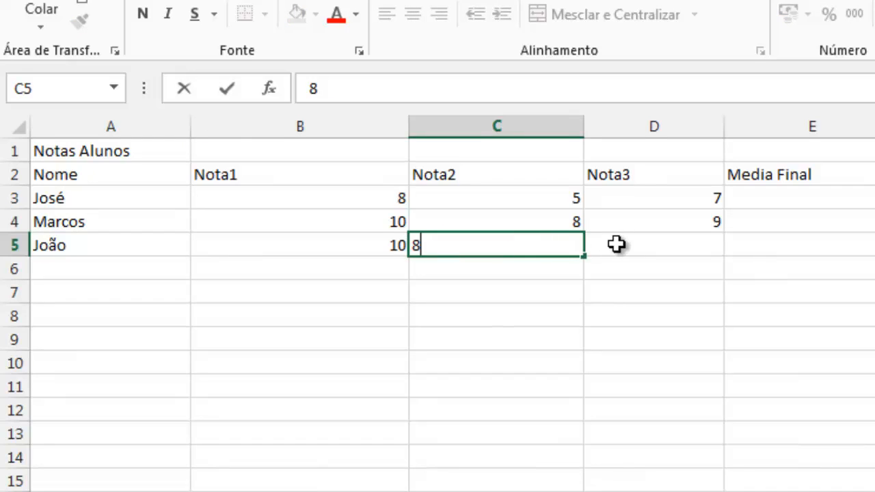
pyautogui.click(617, 244)
pyautogui.write('6')
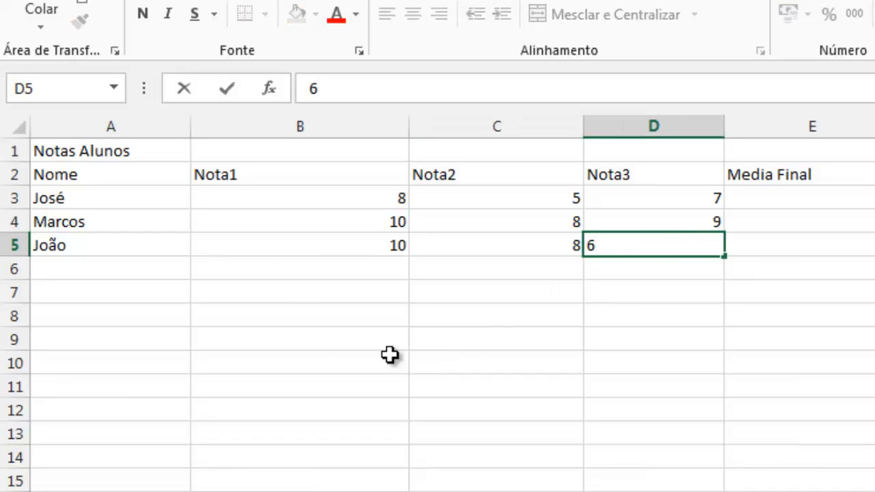
pyautogui.click(106, 270)
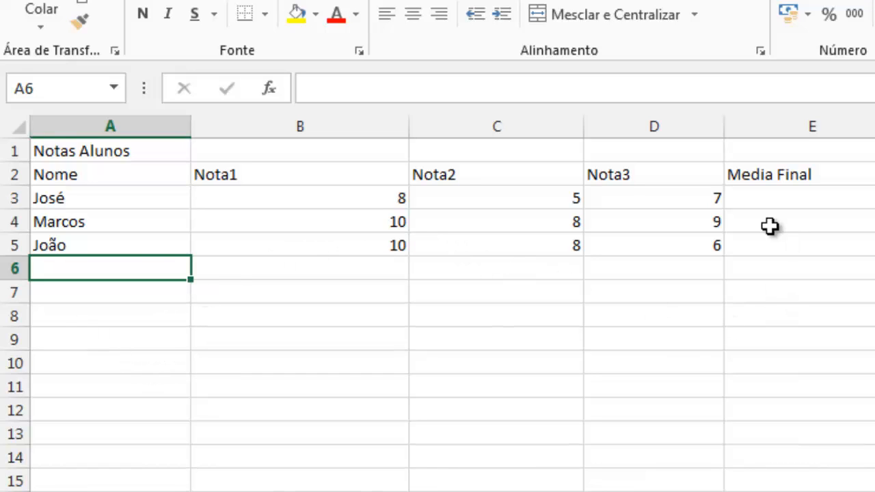
# Select cell E3 for the first student's final average and open the Windows Calculator.
pyautogui.click(765, 194)
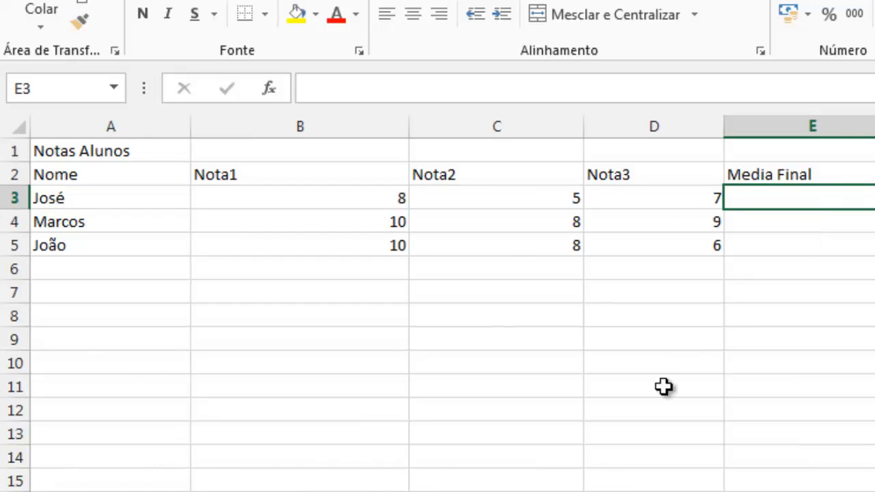
pyautogui.press('super')
pyautogui.write('calc')
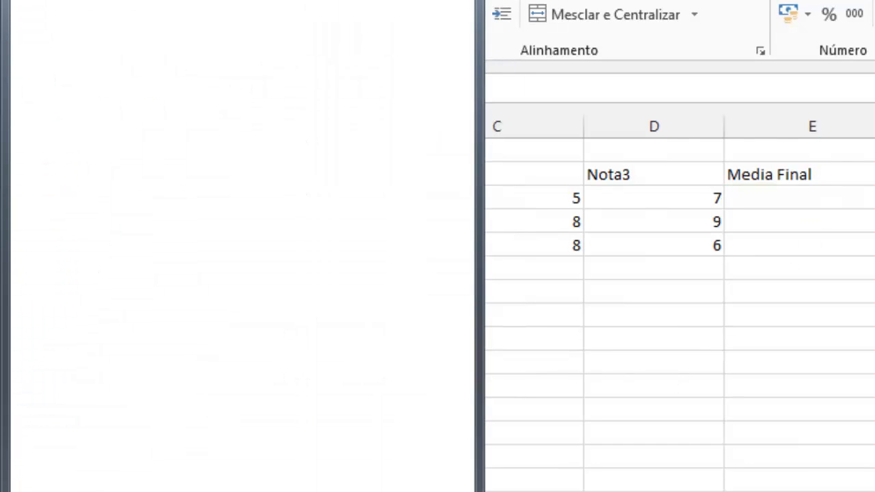
pyautogui.press('Return')
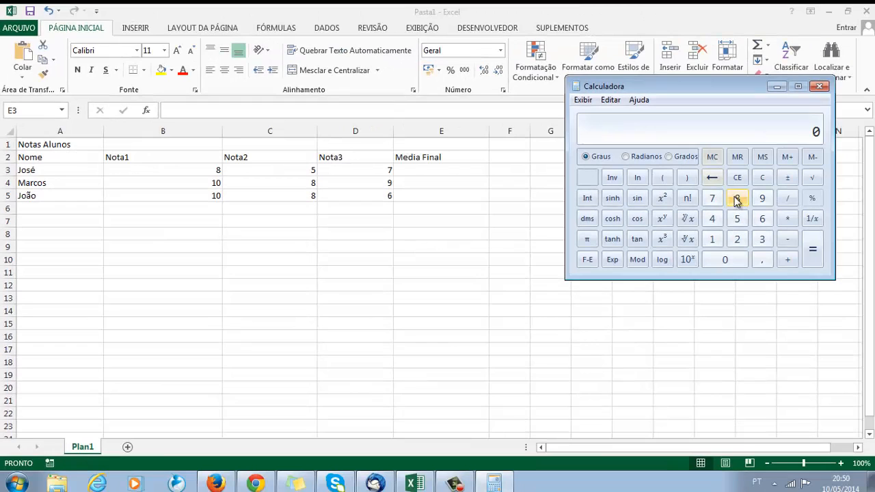
# Calculate the first student's average by adding 8 + 5 + 7 and dividing the sum by 3.
pyautogui.click(737, 198)
pyautogui.click(787, 259)
pyautogui.click(737, 218)
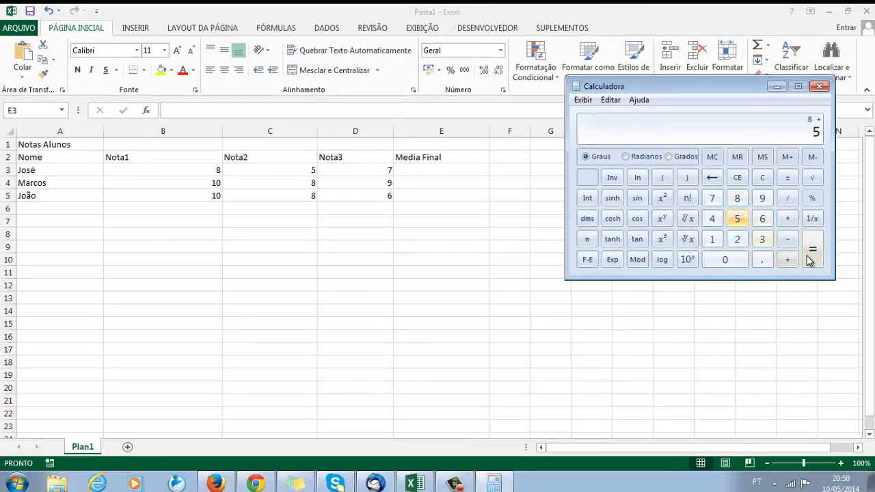
pyautogui.click(787, 259)
pyautogui.click(711, 198)
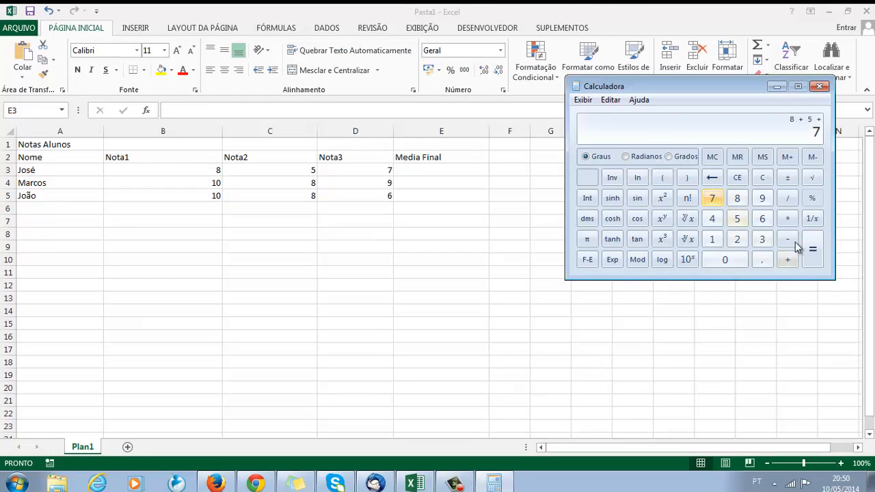
pyautogui.click(812, 250)
pyautogui.click(787, 198)
pyautogui.click(762, 238)
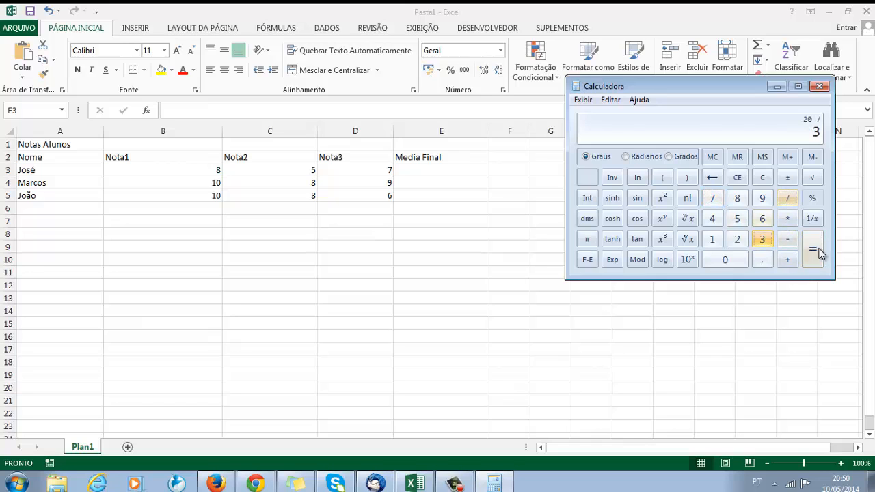
pyautogui.click(820, 253)
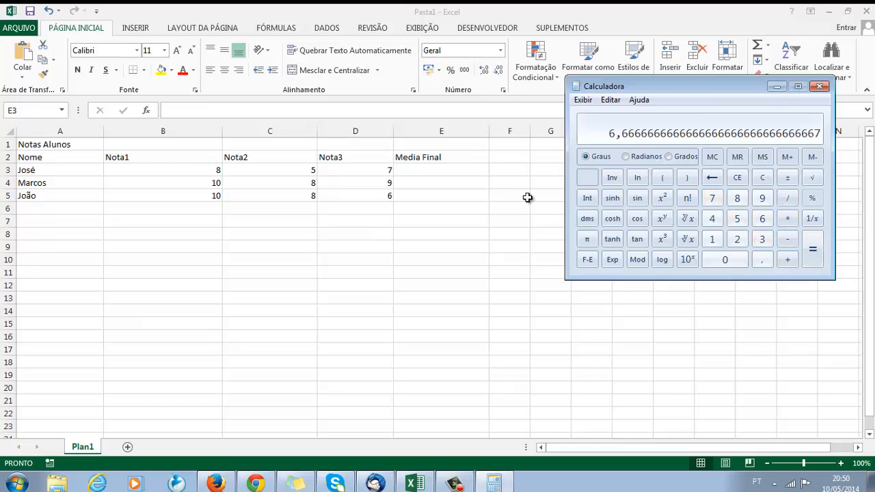
# Return to Excel and enter 6,6 as the first student's final average in cell E3.
pyautogui.click(437, 170)
pyautogui.write('6')
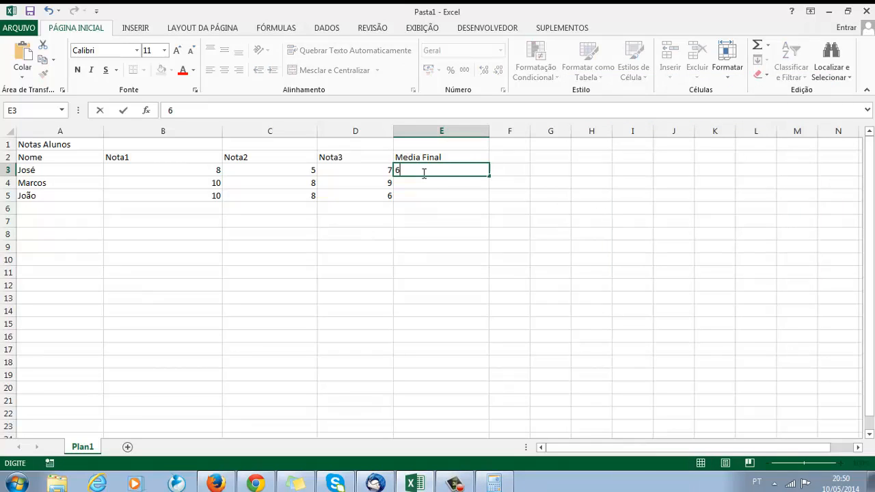
pyautogui.write(',6')
pyautogui.press('Return')
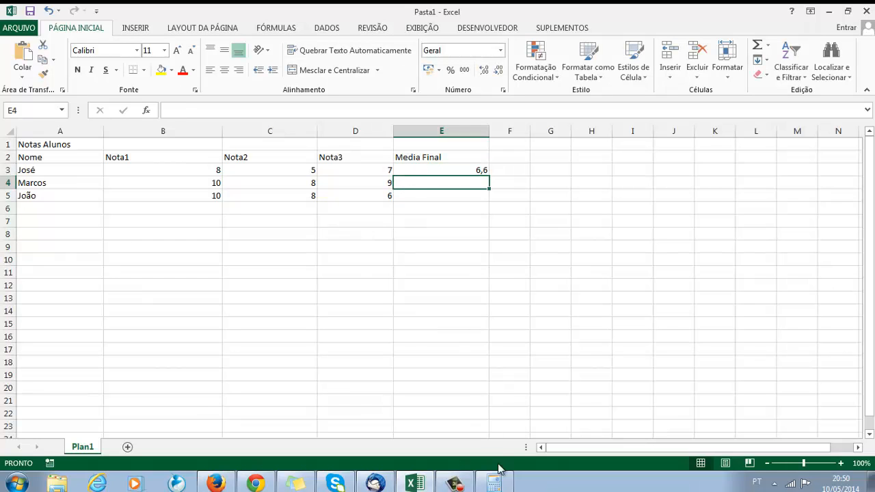
# Switch back to Calculator, clear it, and calculate the second student's average by adding 18 + 9 and dividing the sum by 3.
pyautogui.click(495, 483)
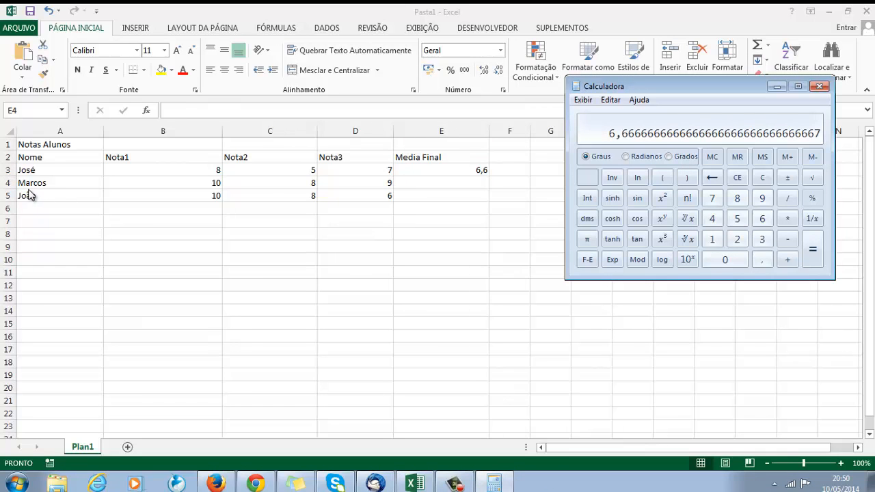
pyautogui.click(738, 179)
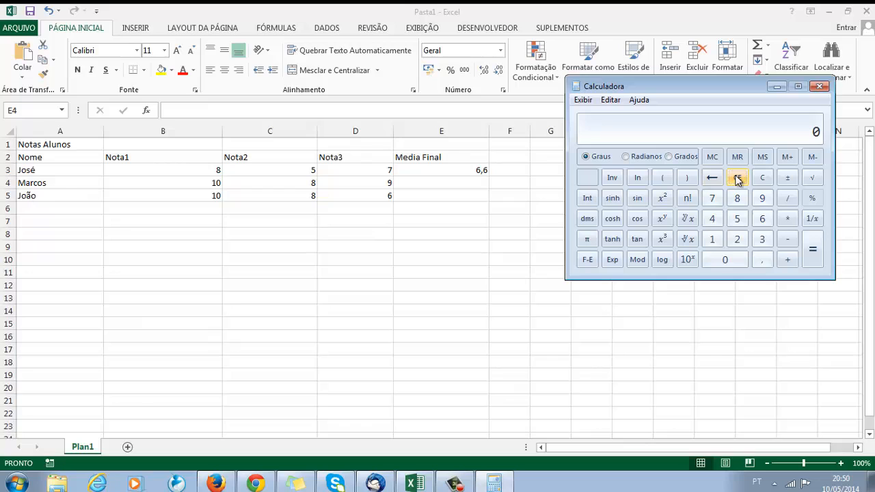
pyautogui.click(712, 239)
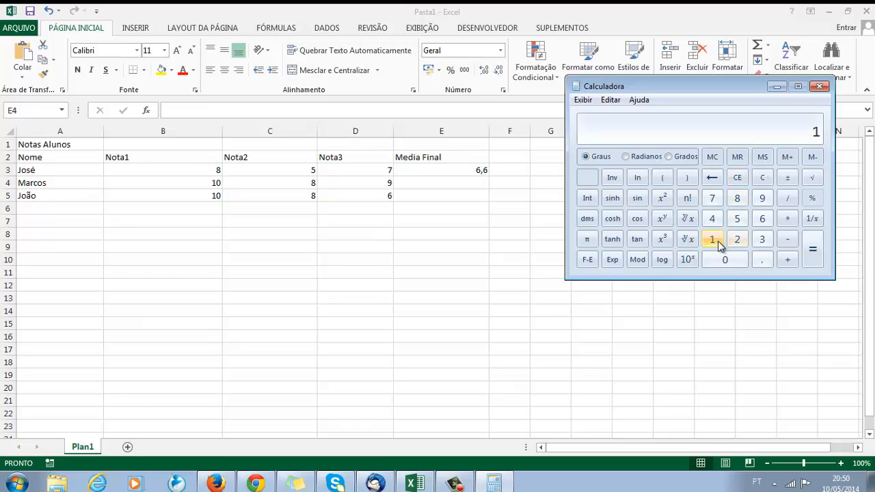
pyautogui.click(743, 201)
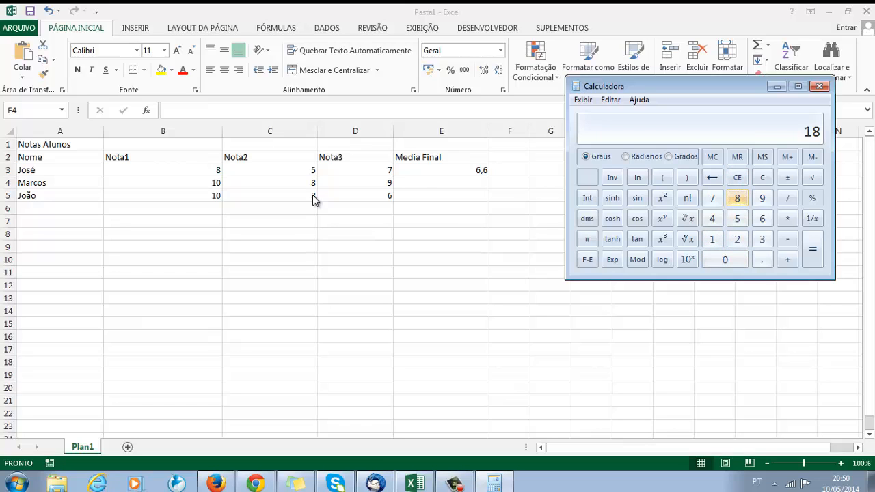
pyautogui.click(787, 261)
pyautogui.click(762, 199)
pyautogui.click(813, 249)
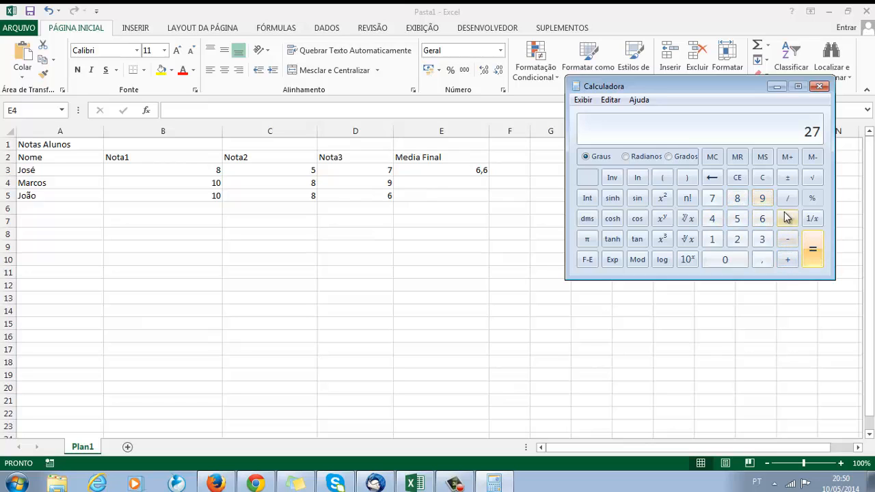
pyautogui.click(787, 199)
pyautogui.click(762, 240)
pyautogui.click(813, 249)
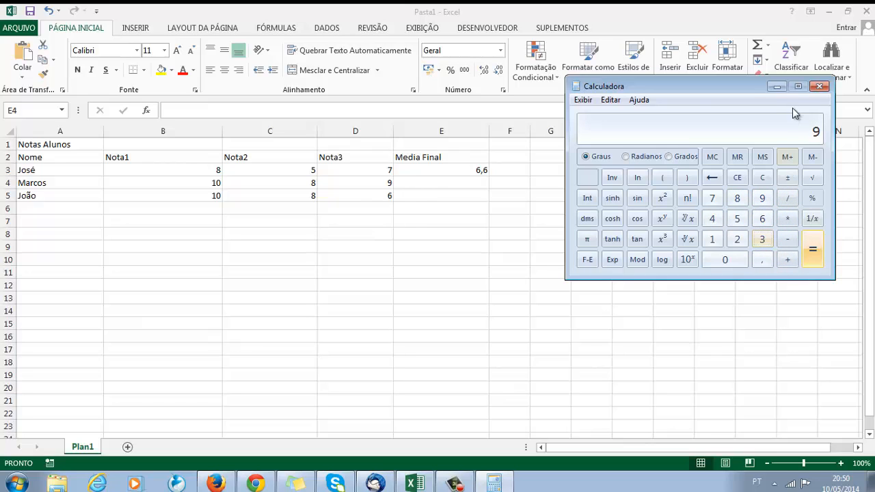
# Minimize Calculator and enter 9 as the second student's final average in cell E4.
pyautogui.click(777, 86)
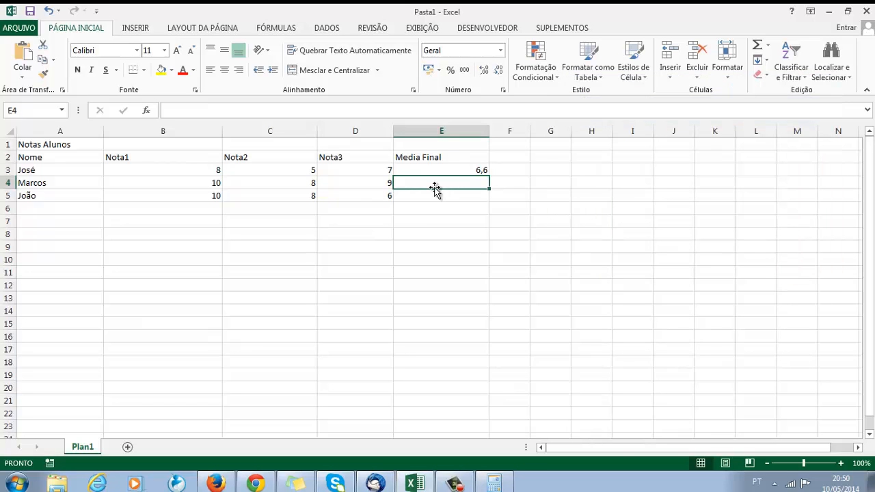
pyautogui.write('9')
pyautogui.press('Return')
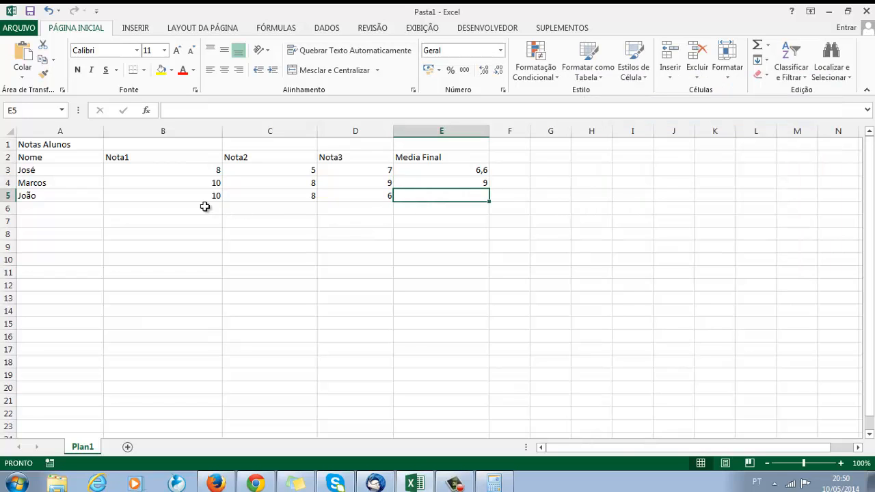
# Switch to Calculator, clear it, and calculate the third student's average by adding 18 + 6 and dividing the sum by 3.
pyautogui.click(491, 484)
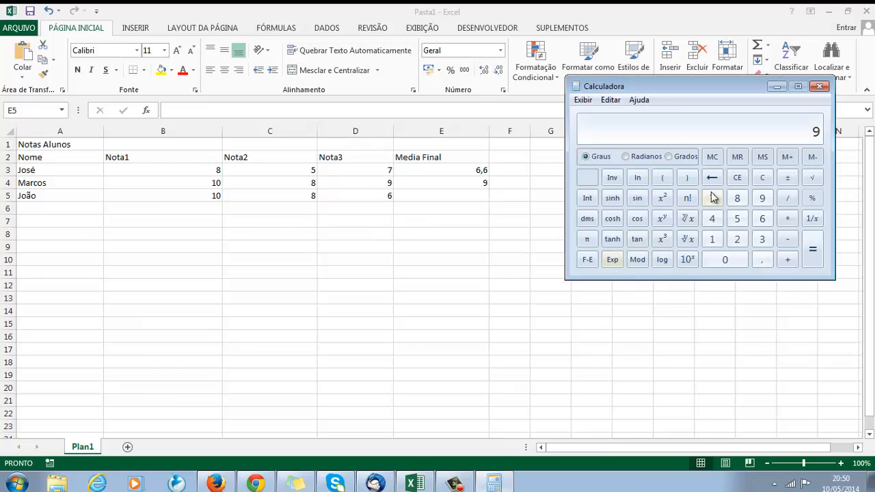
pyautogui.click(737, 179)
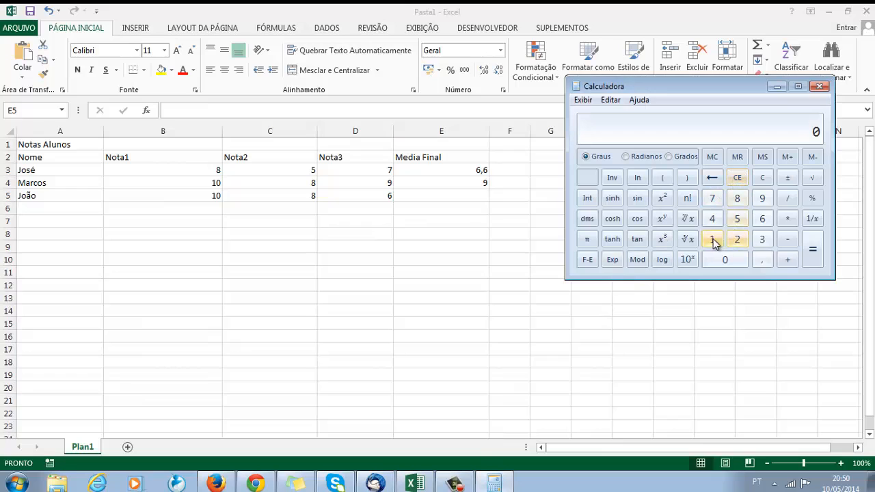
pyautogui.click(711, 239)
pyautogui.click(737, 198)
pyautogui.click(791, 266)
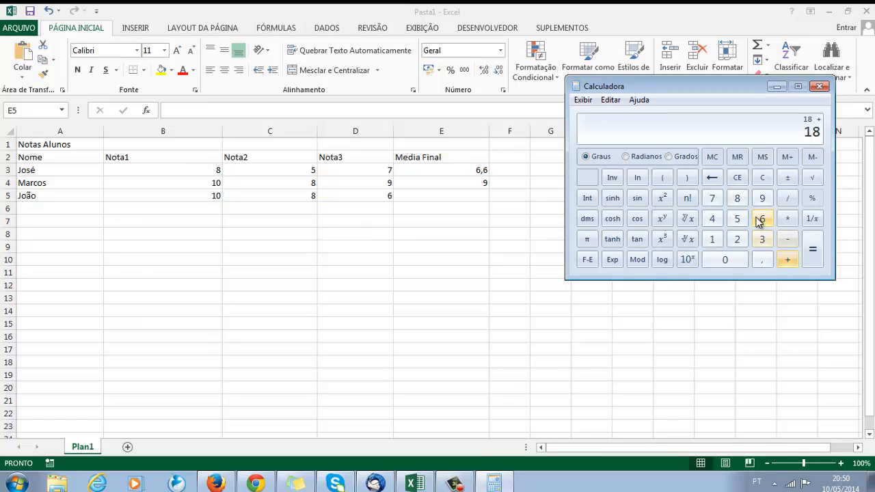
pyautogui.click(761, 218)
pyautogui.click(812, 250)
pyautogui.click(784, 199)
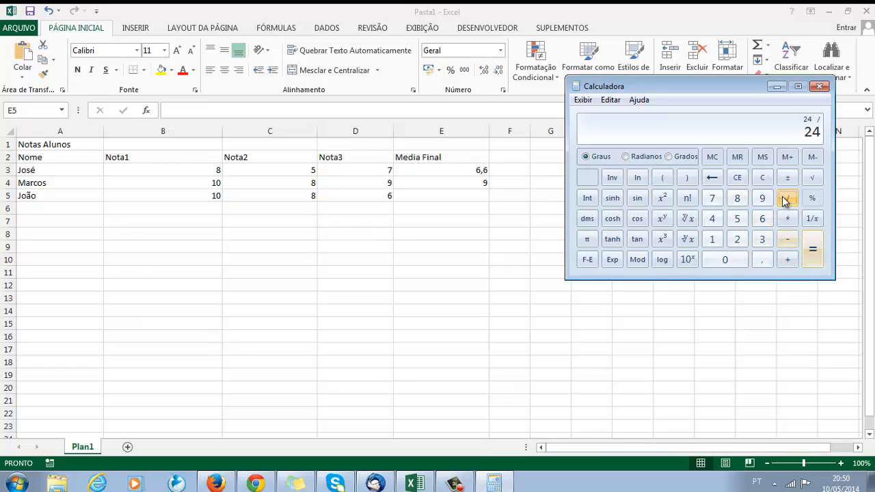
pyautogui.click(762, 239)
pyautogui.click(813, 250)
# Minimize Calculator and enter 8 as the third student's final average in cell E5.
pyautogui.click(778, 88)
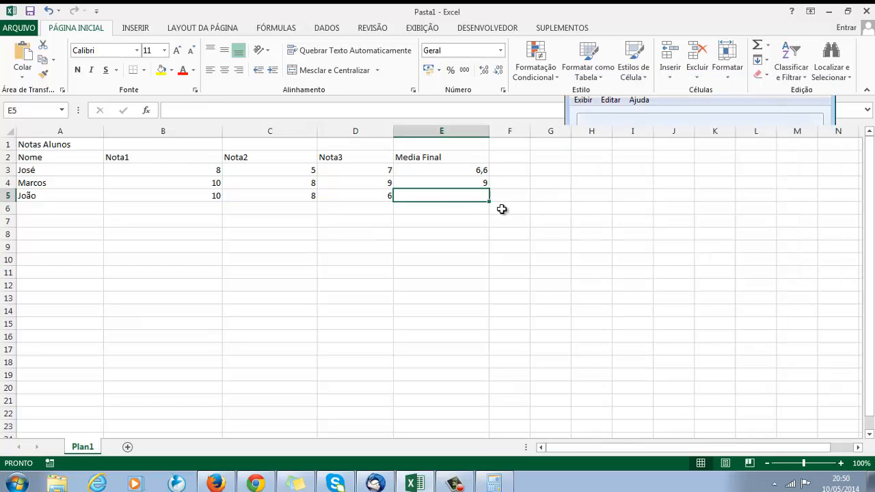
pyautogui.write('8')
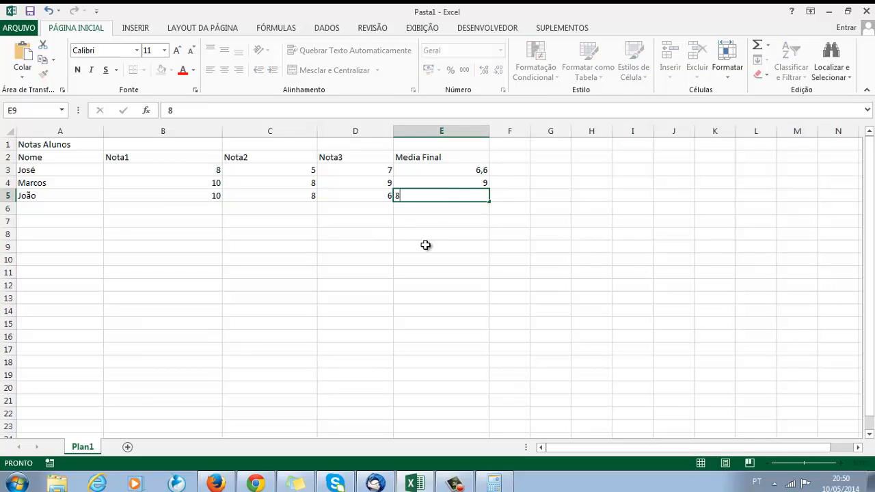
pyautogui.click(426, 246)
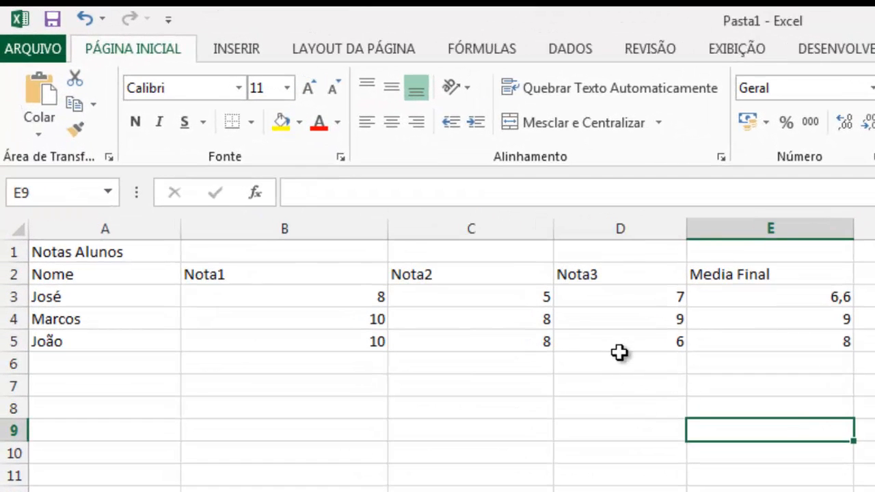
pyautogui.click(710, 328)
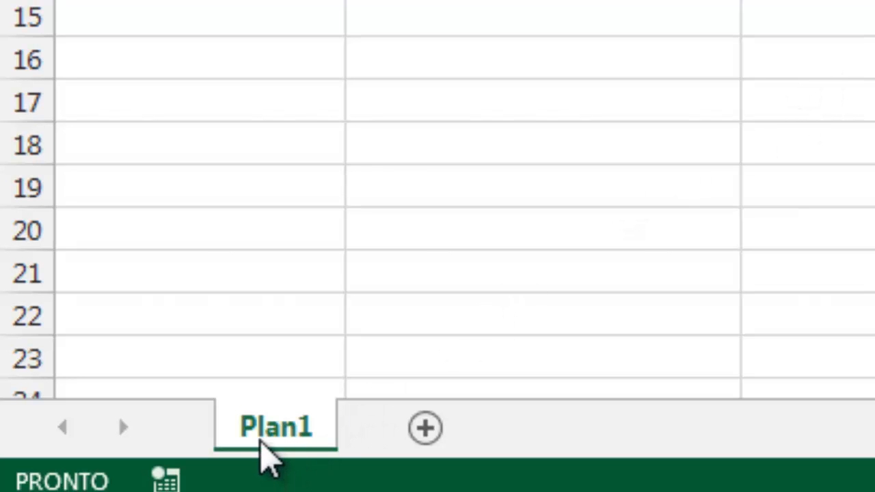
# Rename the sheet Plan1 as 5A.
pyautogui.rightClick(283, 425)
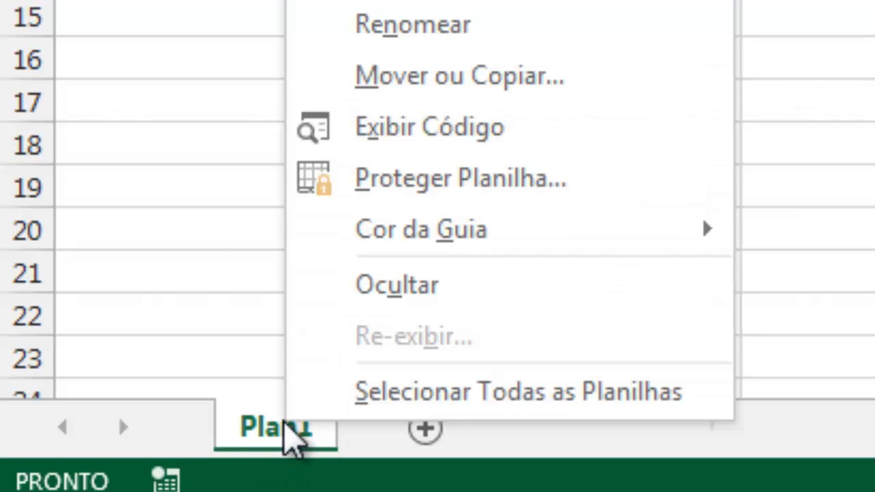
pyautogui.click(482, 39)
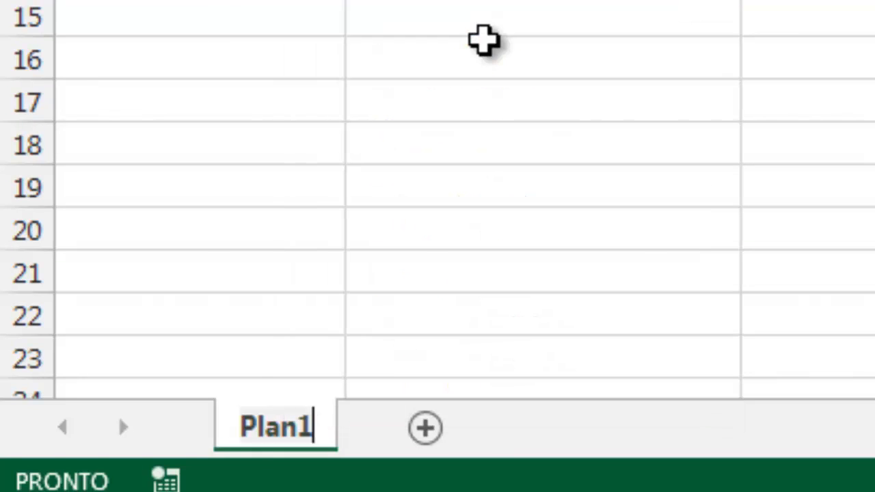
pyautogui.press('BackSpace')
pyautogui.write('%')
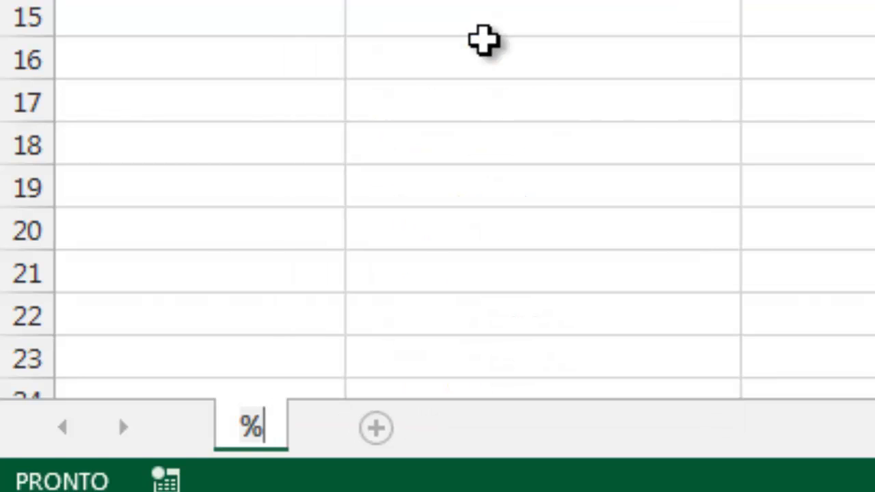
pyautogui.press('BackSpace')
pyautogui.write('5')
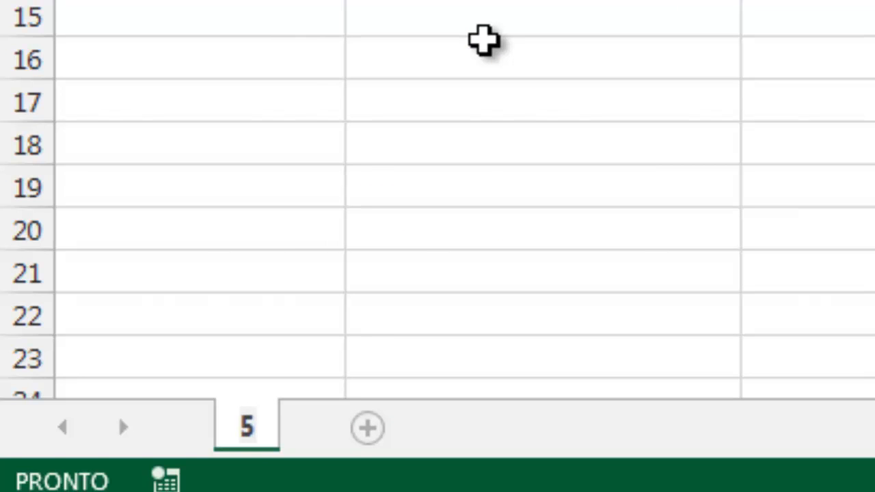
pyautogui.write('A')
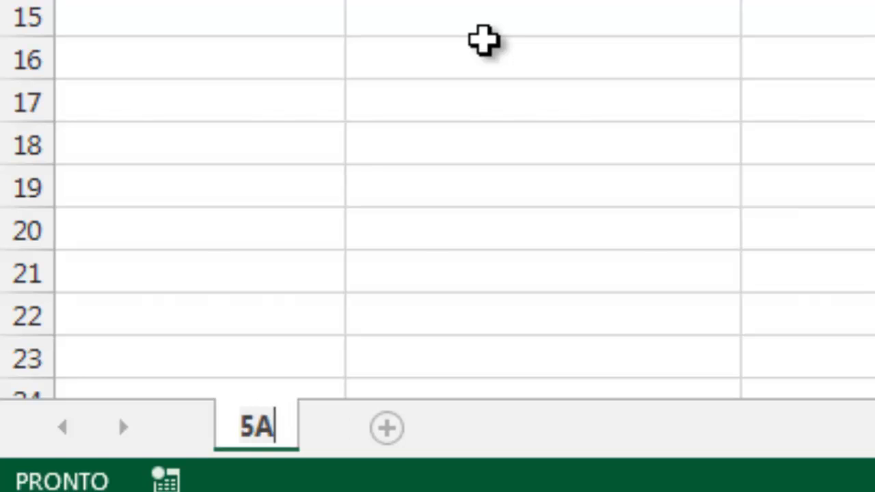
pyautogui.press('Return')
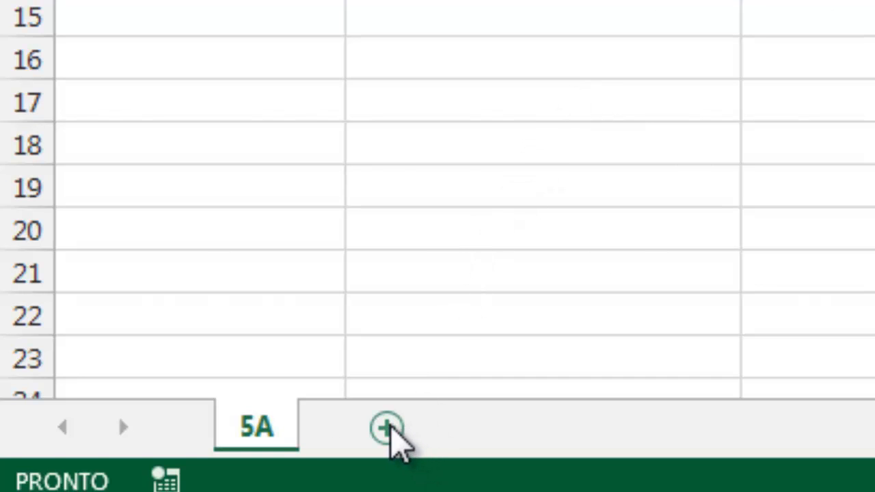
# Add a new sheet after 5A and name it 5B.
pyautogui.click(388, 428)
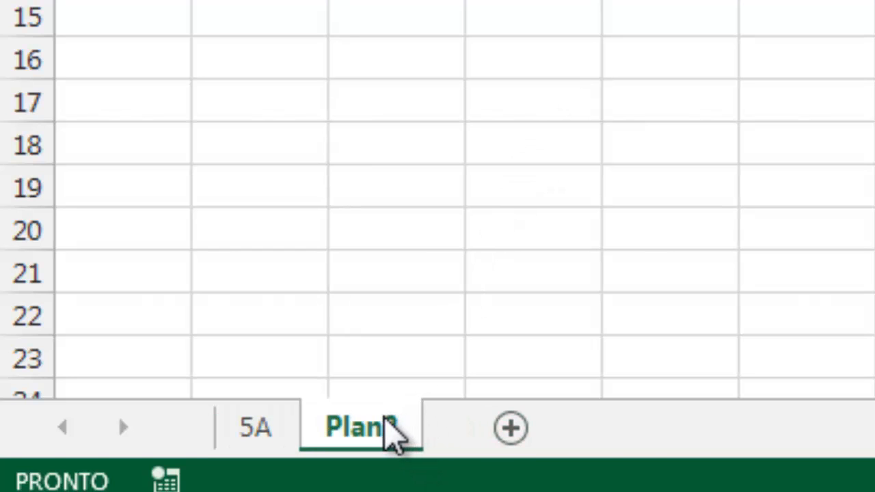
pyautogui.rightClick(393, 434)
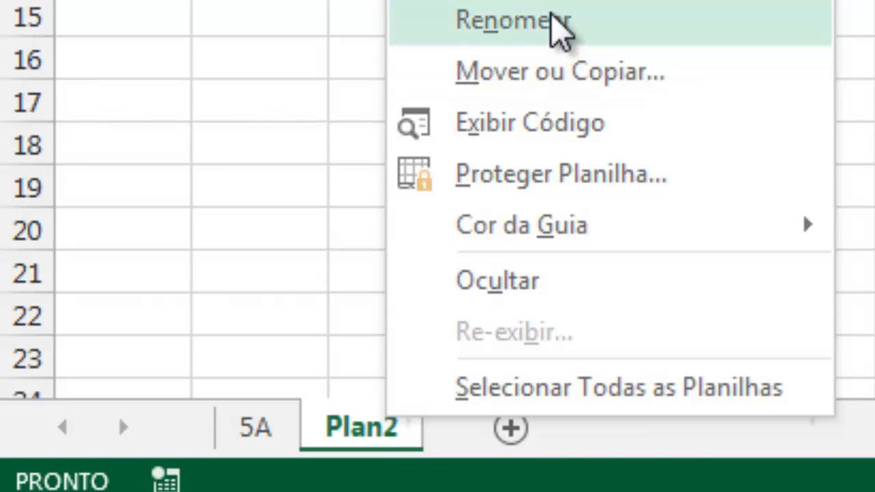
pyautogui.click(554, 19)
pyautogui.press('BackSpace')
pyautogui.write('5')
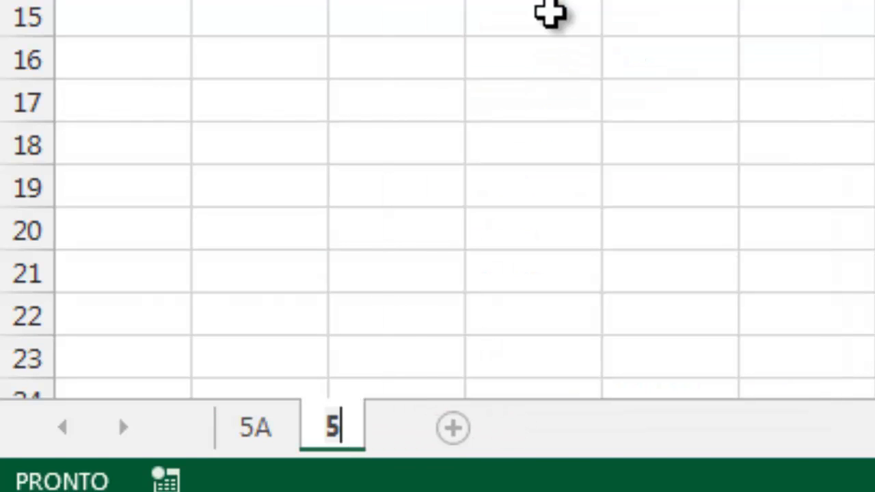
pyautogui.write('B')
pyautogui.press('Return')
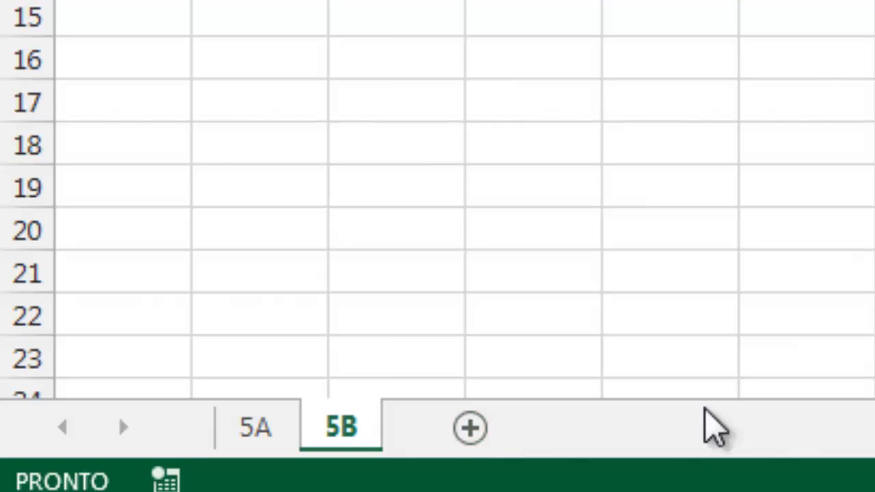
# Add a third sheet after 5B and name it 5C.
pyautogui.click(470, 427)
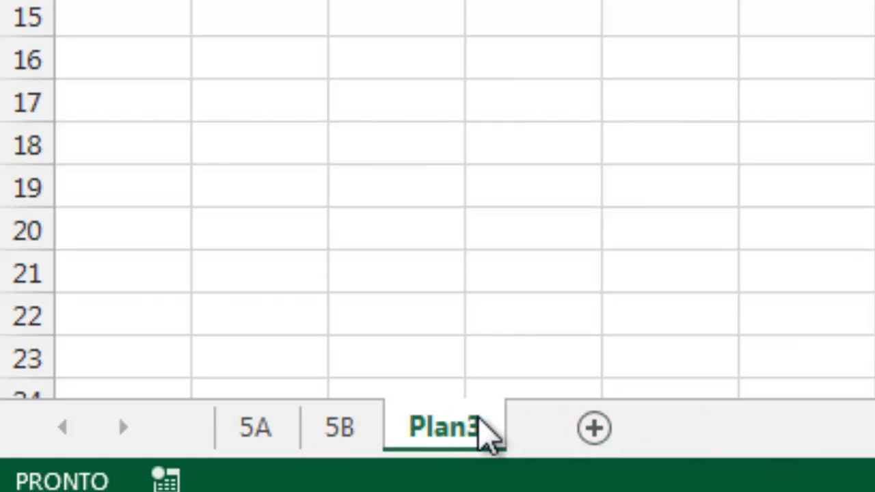
pyautogui.rightClick(487, 432)
pyautogui.click(625, 30)
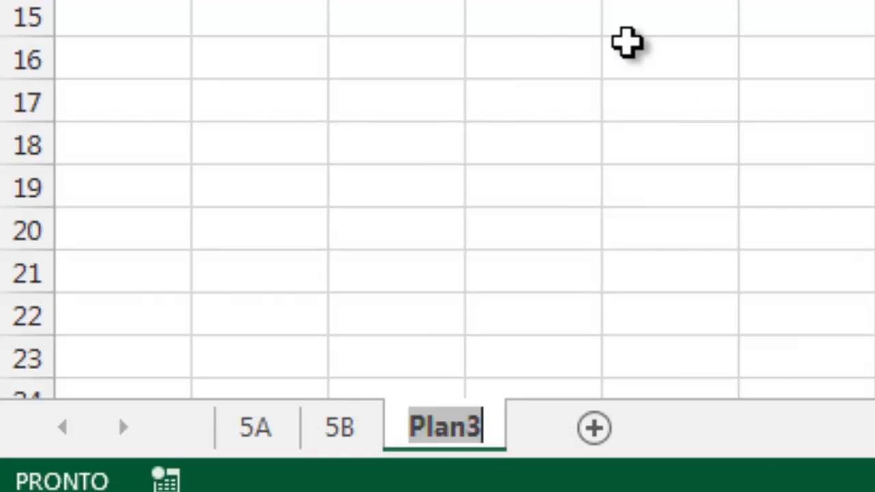
pyautogui.press('BackSpace')
pyautogui.write('%')
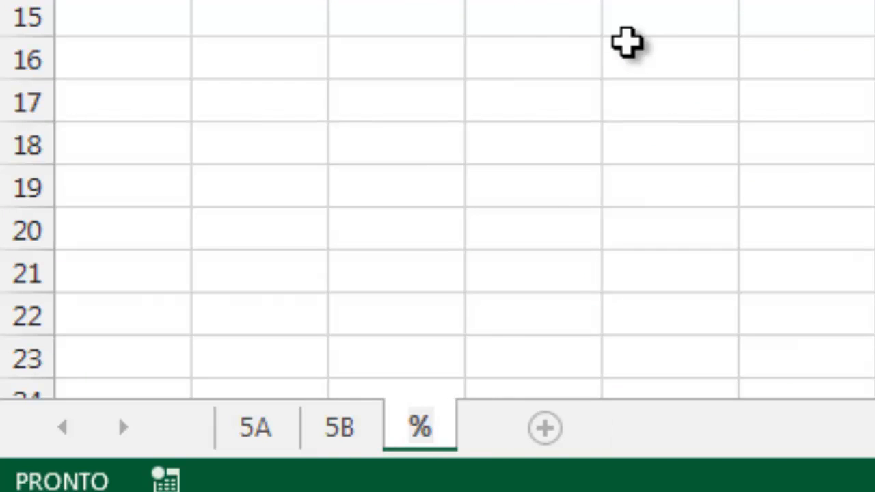
pyautogui.press('BackSpace')
pyautogui.write('5C')
pyautogui.press('Return')
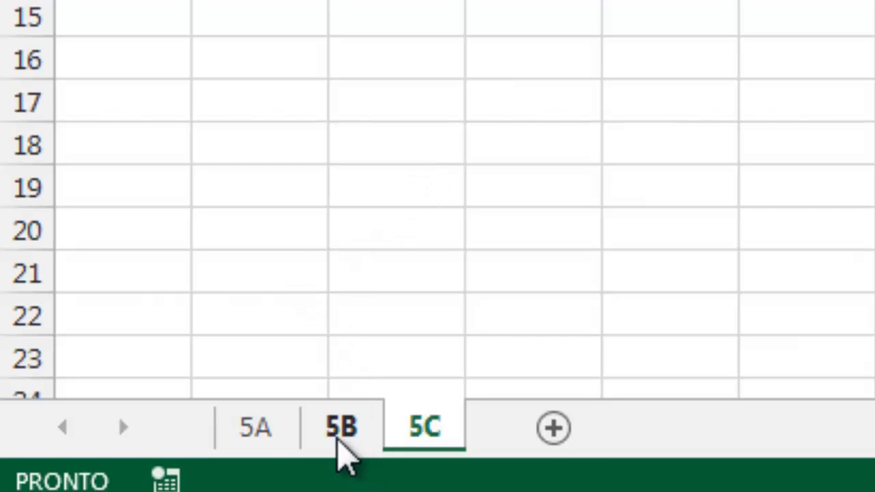
# Switch through sheets 5A, 5B and 5C to compare them, and return to the grades table on sheet 5A.
pyautogui.click(270, 438)
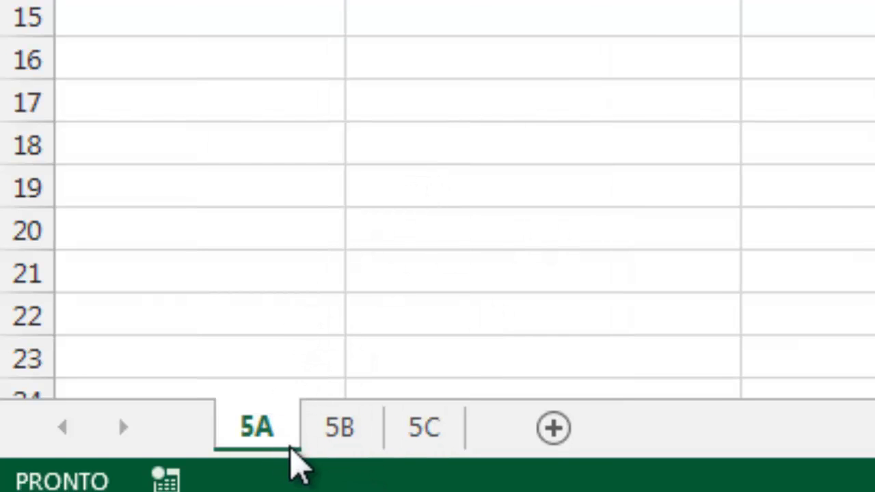
pyautogui.click(349, 429)
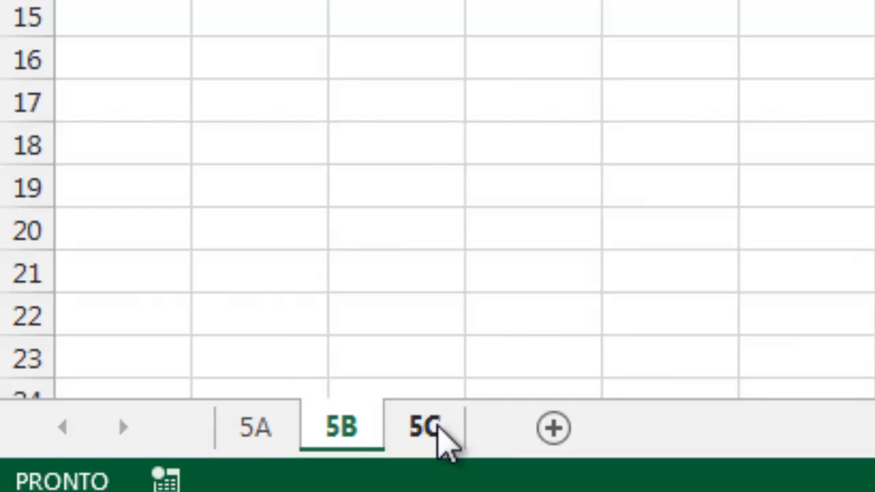
pyautogui.click(440, 427)
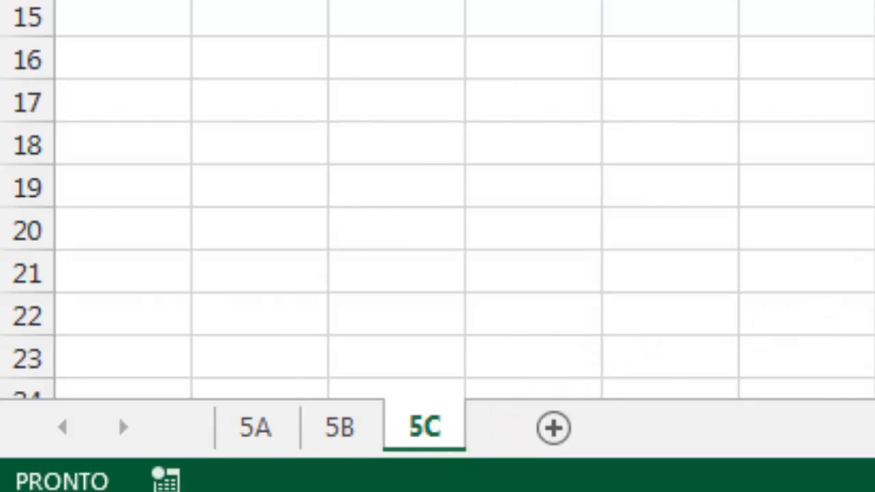
pyautogui.click(283, 426)
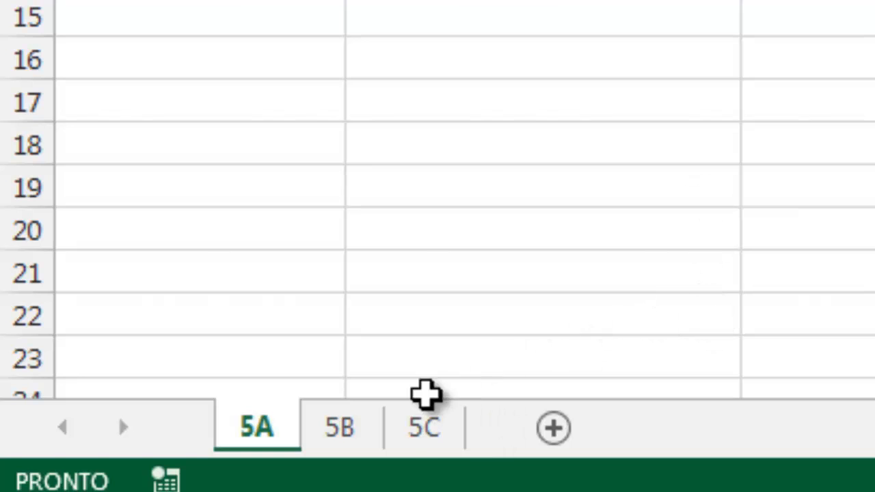
pyautogui.click(344, 437)
pyautogui.click(429, 430)
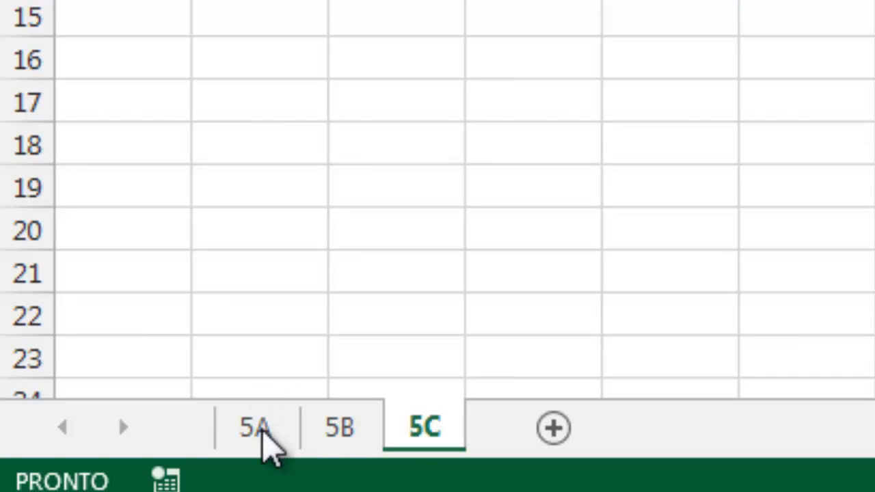
pyautogui.click(256, 432)
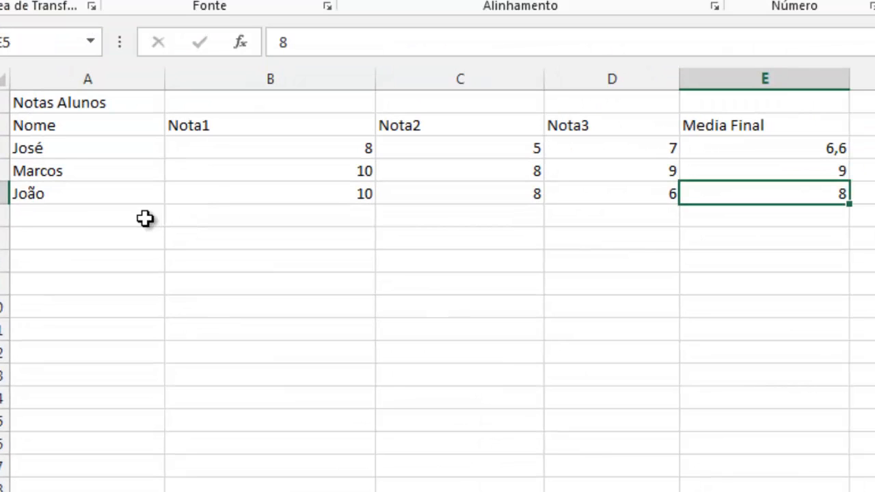
# Review the grades table's header cells from Nome to Media Final and the three final averages in E3 to E5.
pyautogui.click(68, 128)
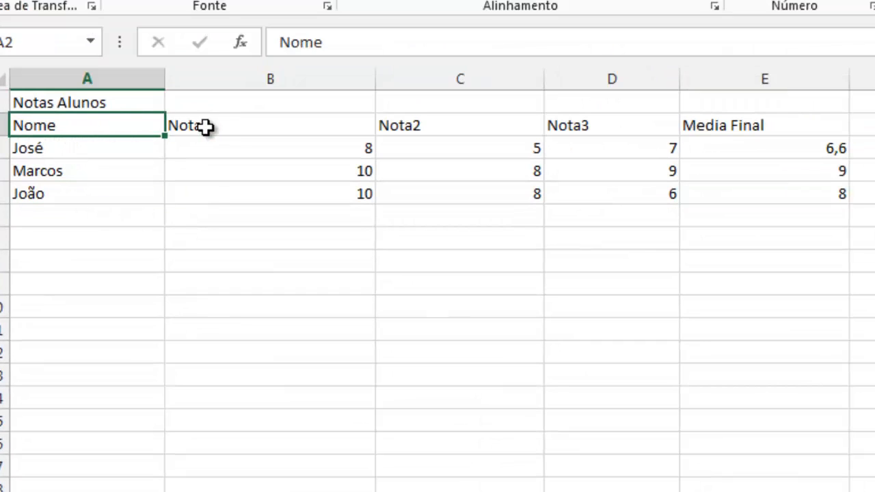
pyautogui.click(301, 132)
pyautogui.click(447, 126)
pyautogui.click(597, 130)
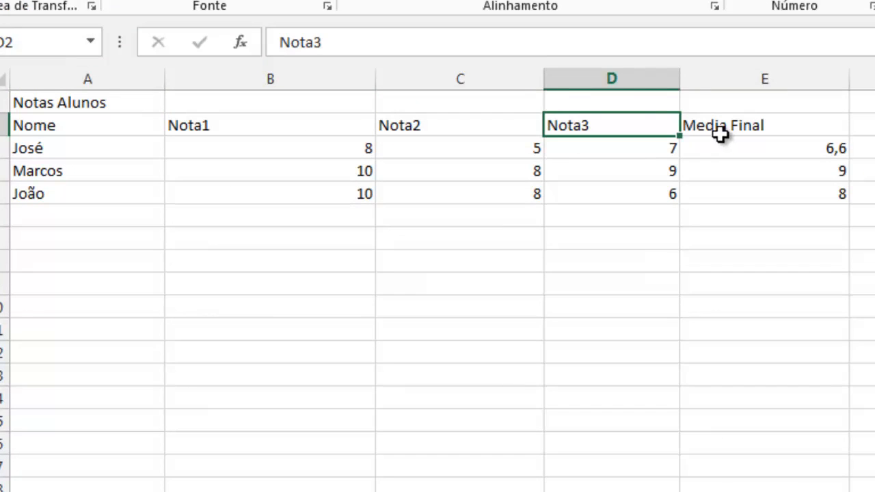
pyautogui.click(725, 131)
pyautogui.click(752, 159)
pyautogui.click(726, 170)
pyautogui.click(738, 193)
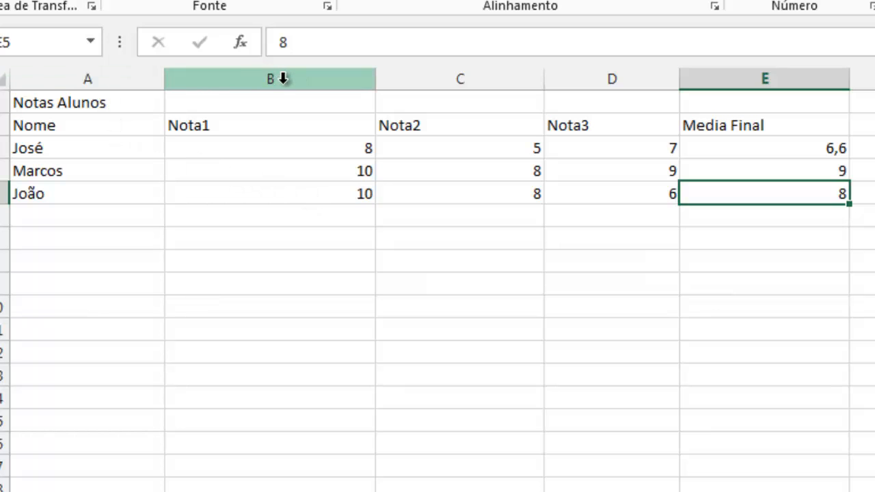
# Examine the cell reference and contents of the Nota1 header in B2, and select the grade in C3 for comparison.
pyautogui.click(232, 125)
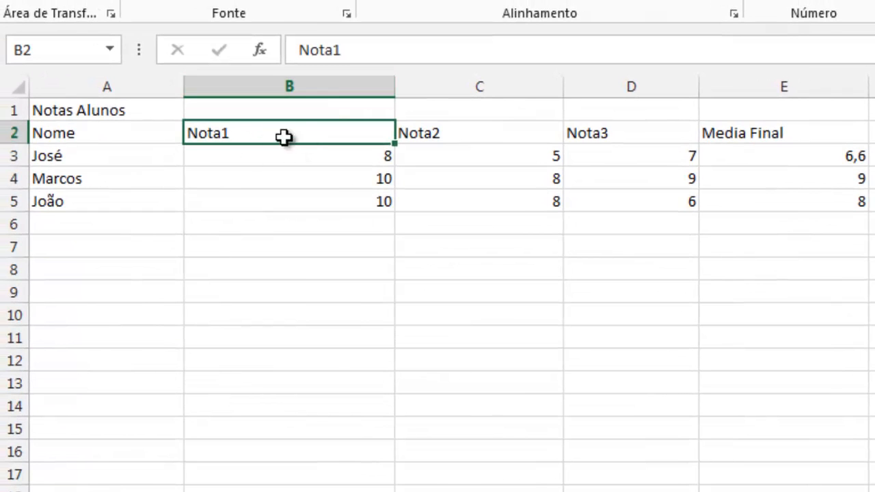
pyautogui.click(24, 50)
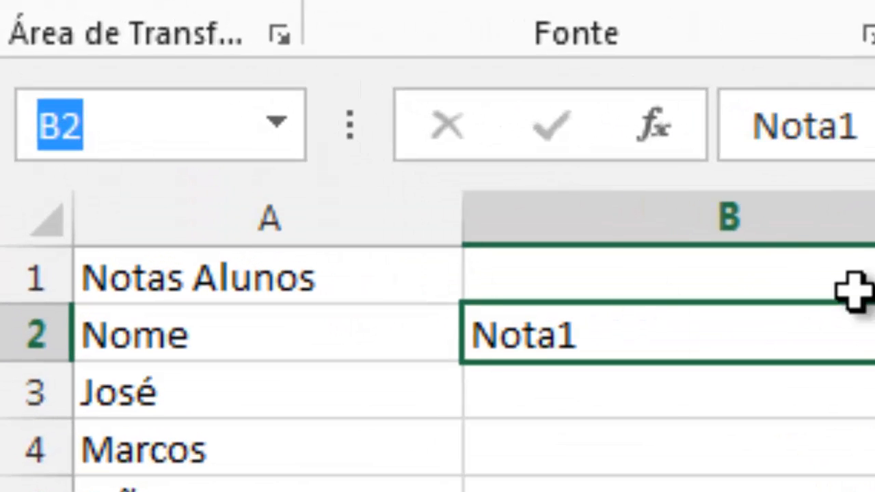
pyautogui.click(684, 199)
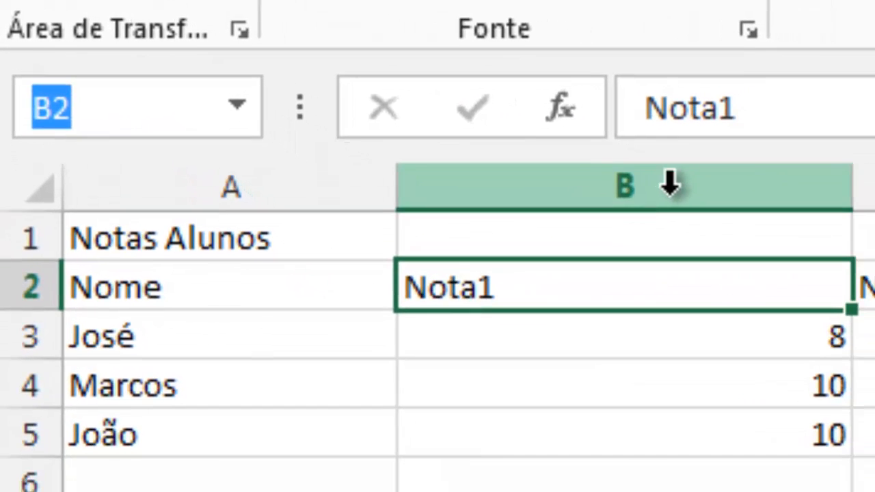
pyautogui.click(511, 296)
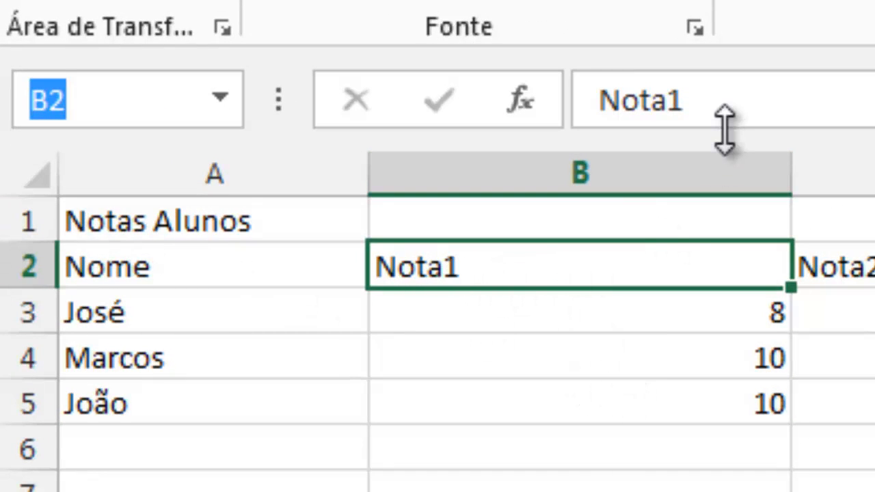
pyautogui.click(863, 298)
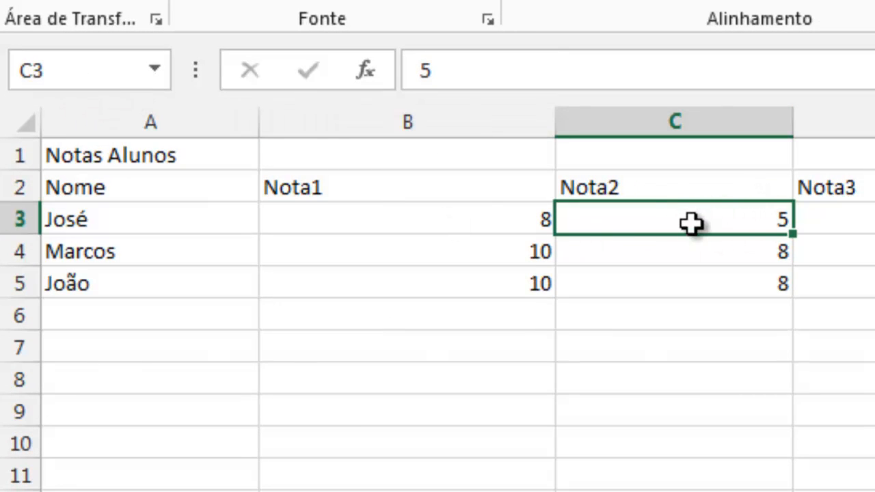
# Examine the cell references of the grade in D3, the title in A1, the Nota1 column from B2 to B5, and the average in E3.
pyautogui.click(867, 221)
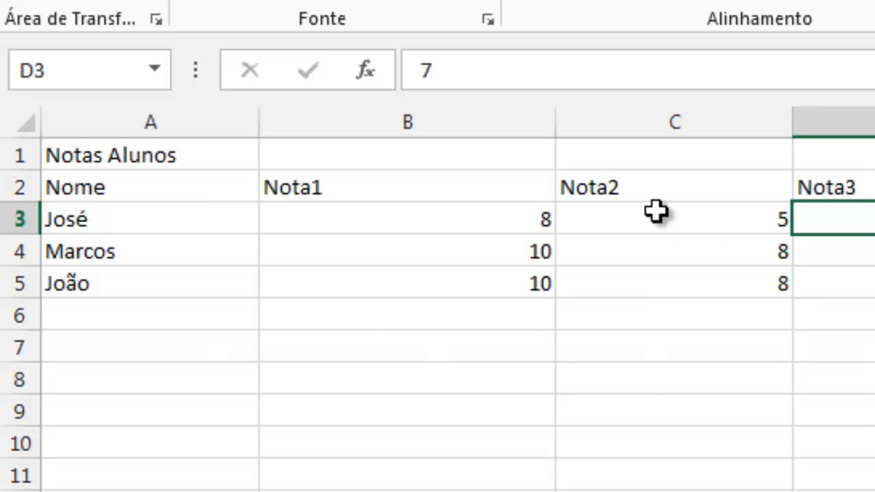
pyautogui.click(136, 161)
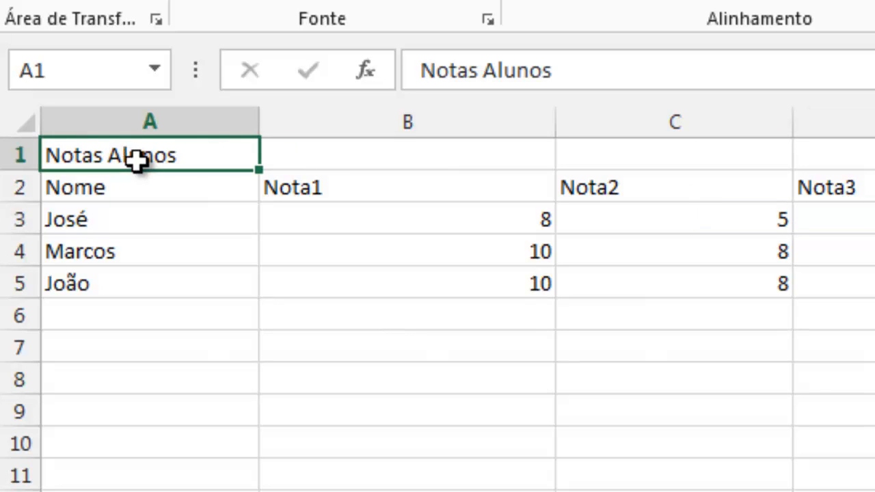
pyautogui.click(345, 186)
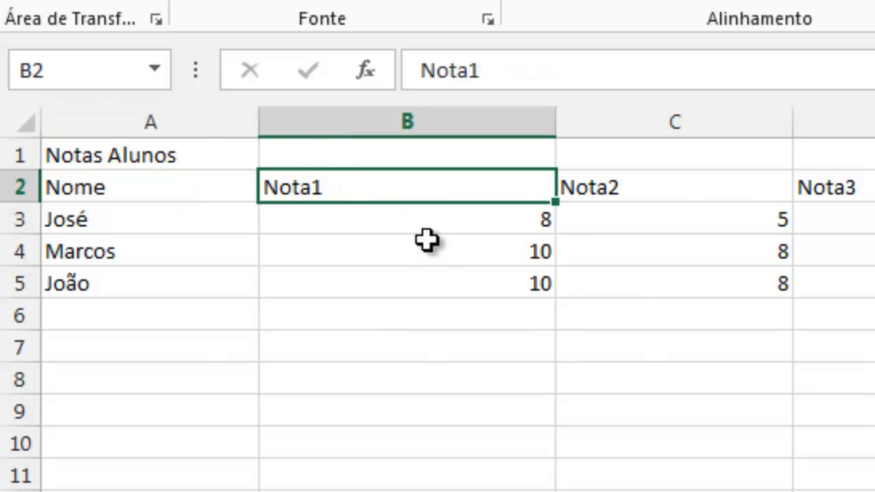
pyautogui.click(420, 219)
pyautogui.click(404, 251)
pyautogui.click(404, 287)
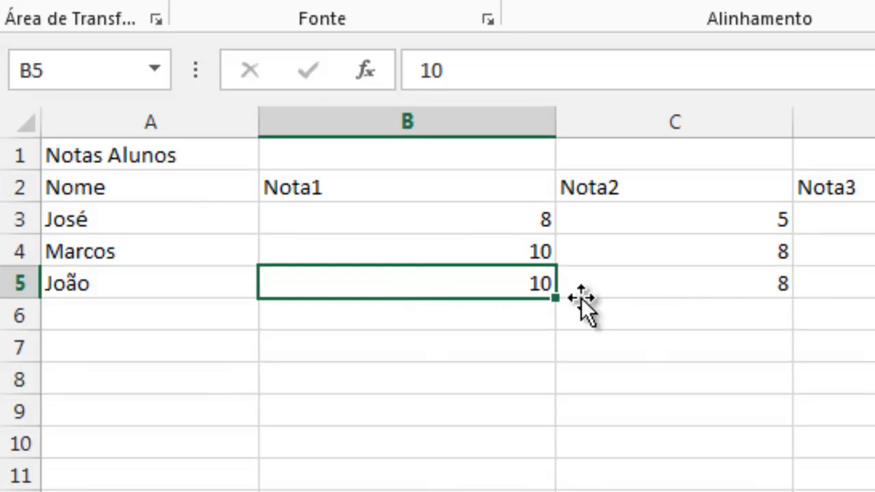
pyautogui.click(874, 283)
pyautogui.click(874, 219)
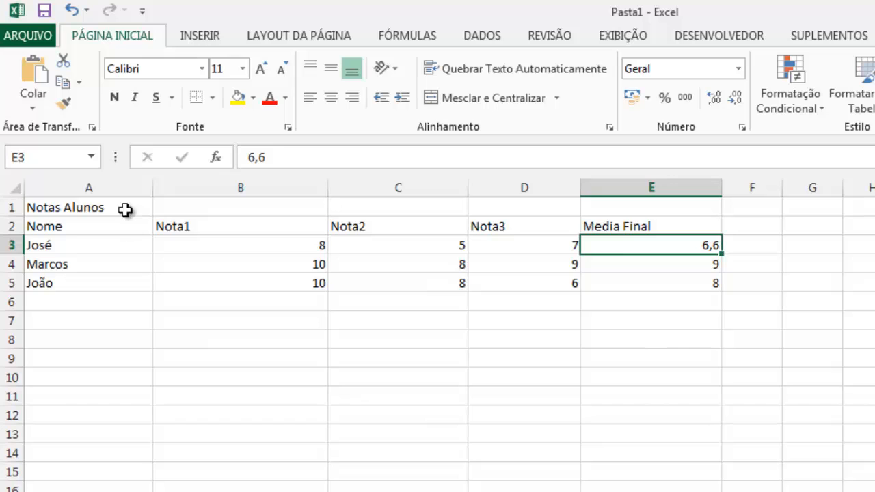
# Format the Notas Alunos title in A1 with the Arial font at size 16.
pyautogui.click(73, 204)
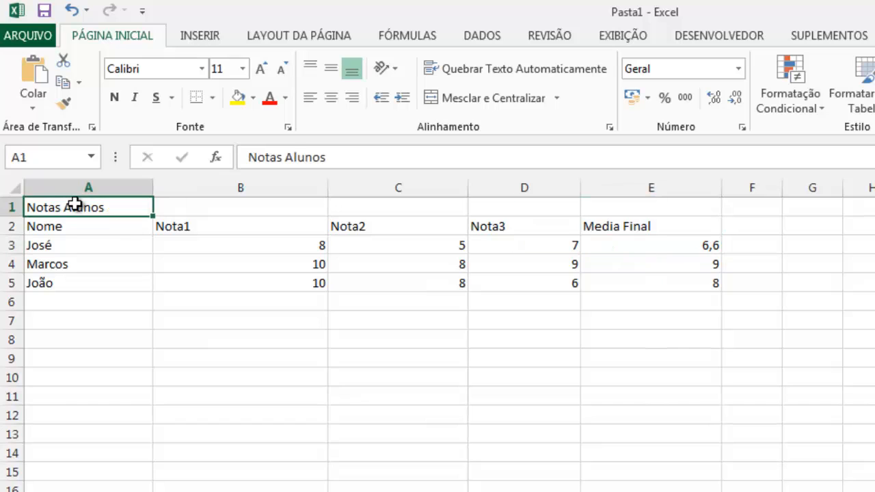
pyautogui.click(202, 70)
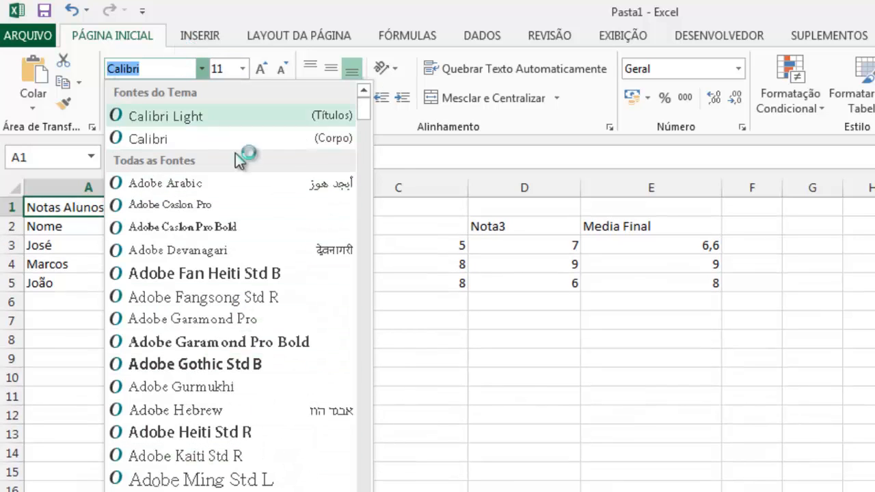
pyautogui.click(359, 257)
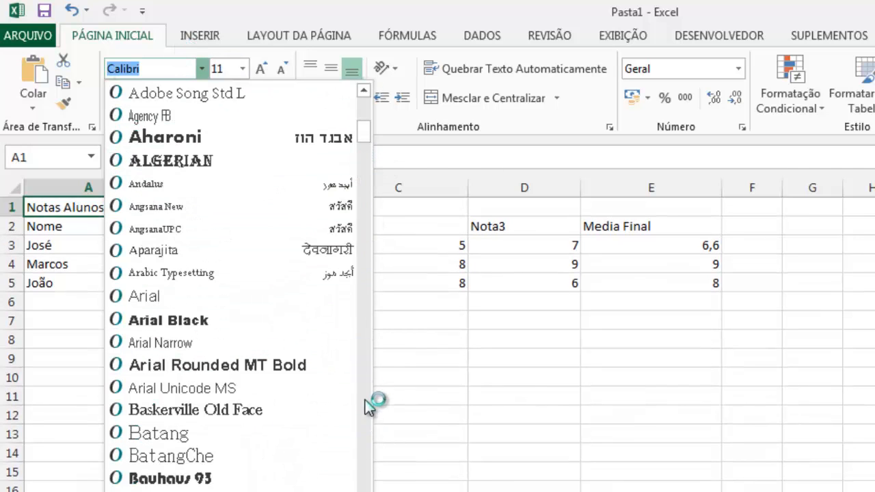
pyautogui.click(363, 220)
pyautogui.moveTo(363, 154); pyautogui.dragTo(361, 134)
pyautogui.click(171, 290)
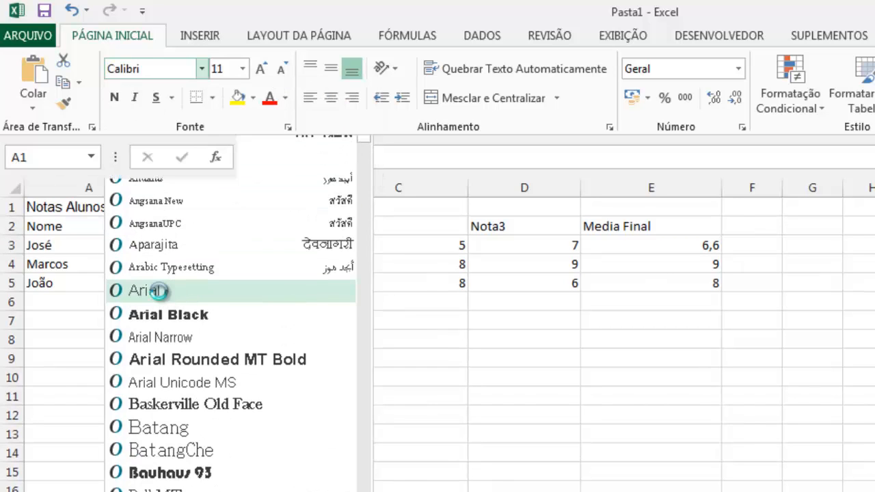
pyautogui.click(243, 69)
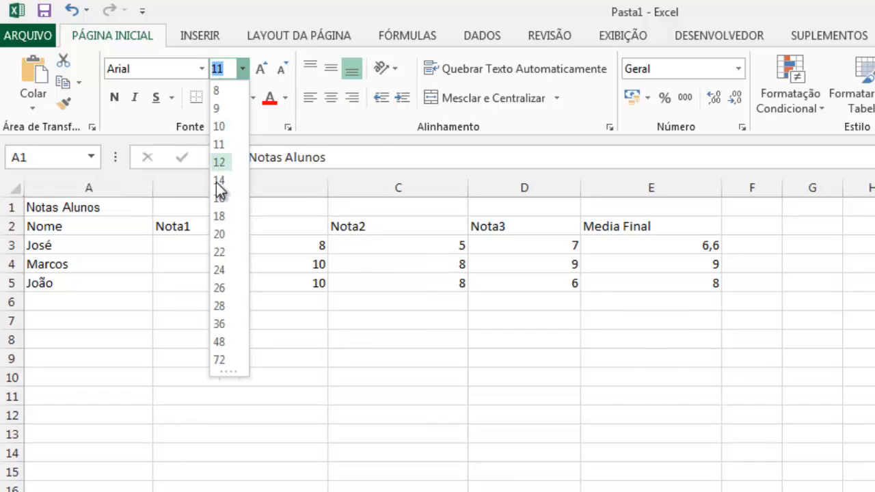
pyautogui.click(228, 199)
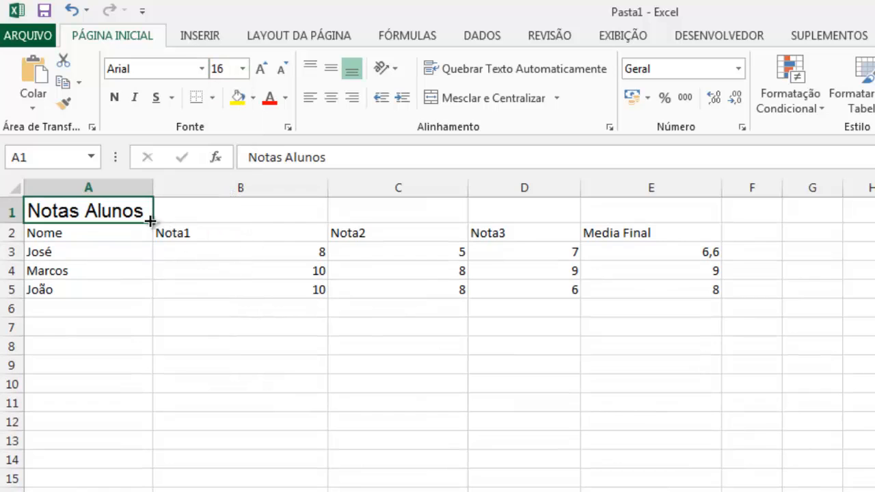
# Colour the Notas Alunos title text standard red and fill cell A1 with yellow.
pyautogui.click(286, 99)
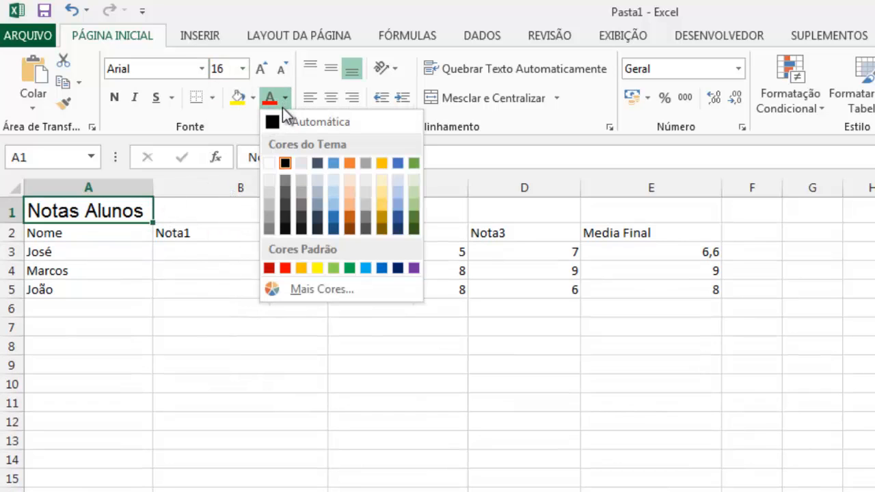
pyautogui.click(283, 268)
pyautogui.click(223, 363)
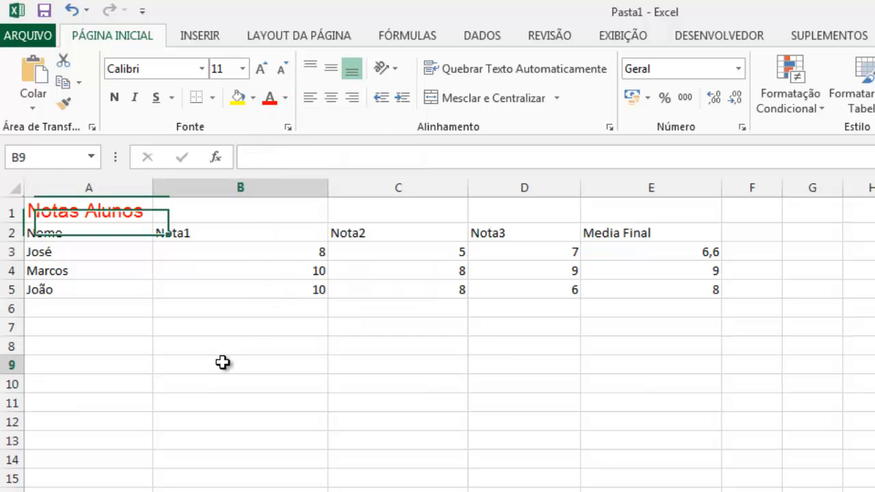
pyautogui.click(91, 215)
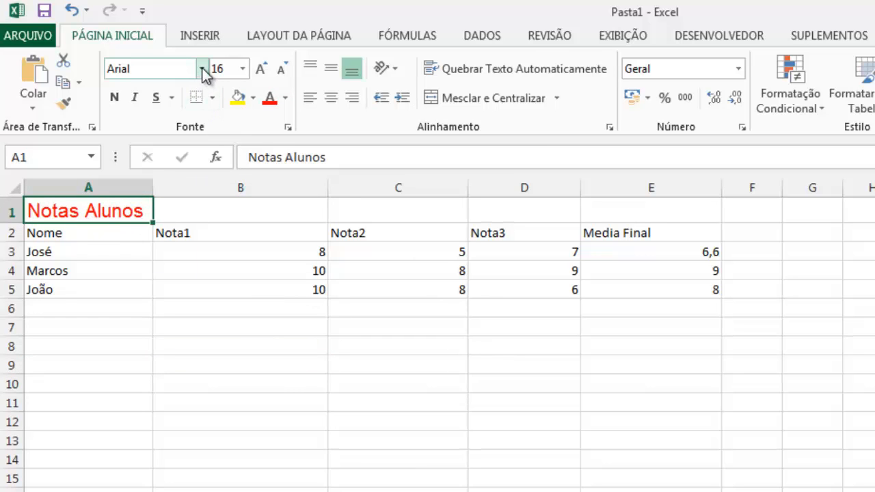
pyautogui.click(237, 97)
pyautogui.click(180, 291)
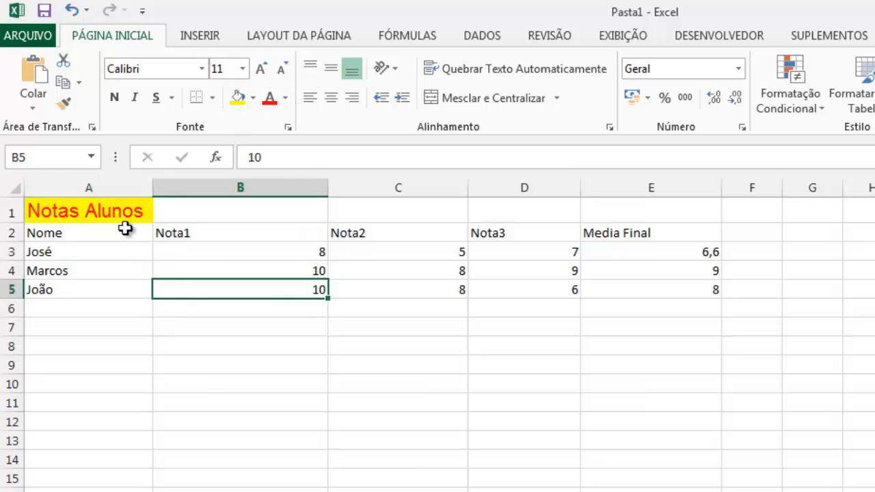
# Review the font colour choices for the title in A1 and compare its formatting with the plain name cell in A3.
pyautogui.click(94, 211)
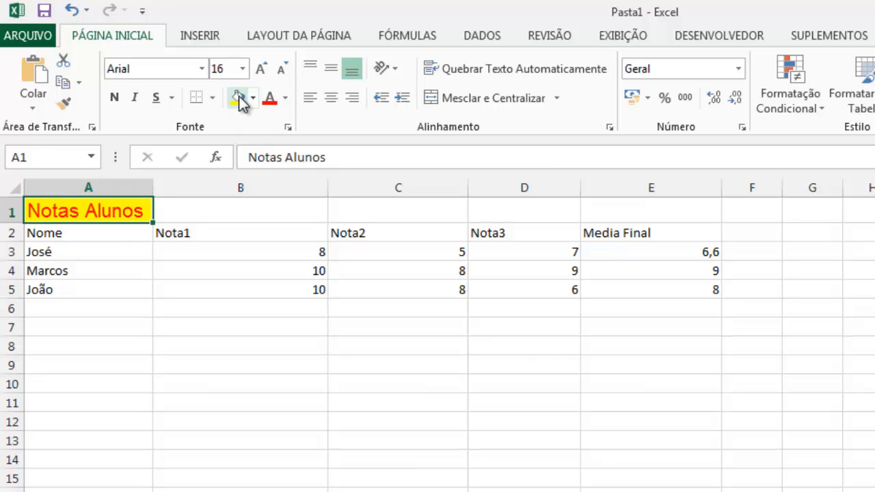
pyautogui.click(286, 99)
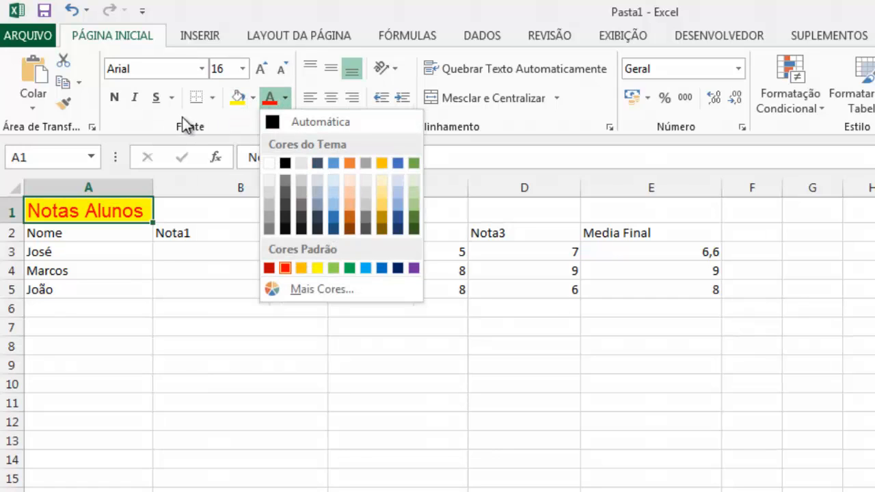
pyautogui.click(211, 113)
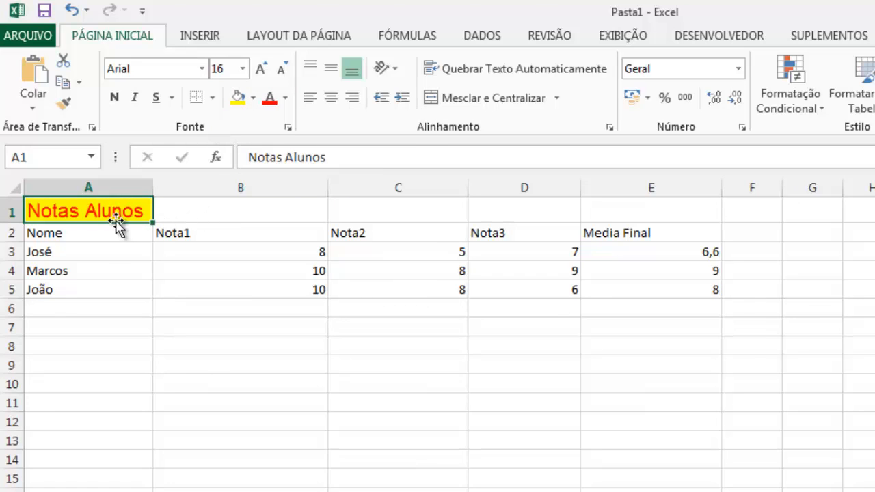
pyautogui.click(102, 283)
pyautogui.click(107, 205)
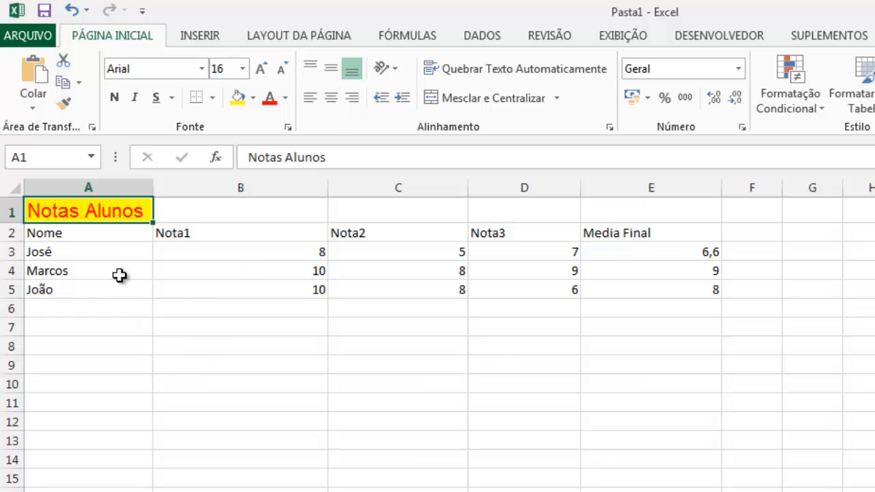
pyautogui.click(113, 255)
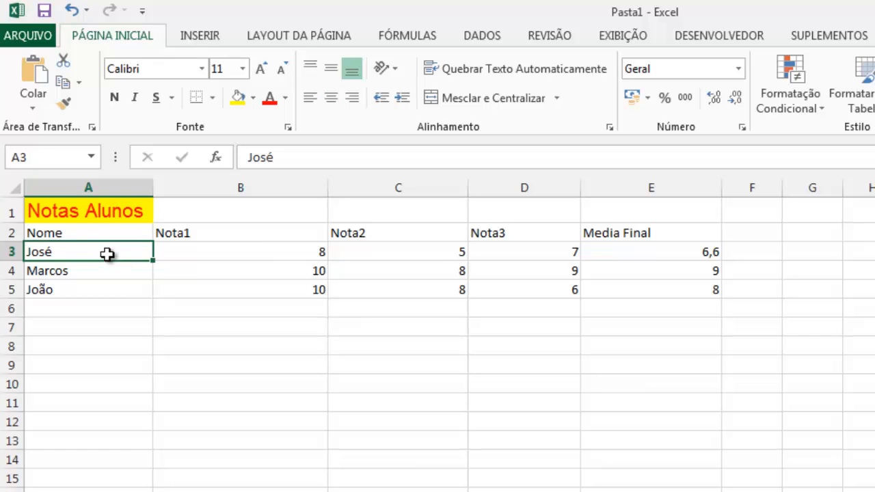
pyautogui.click(97, 216)
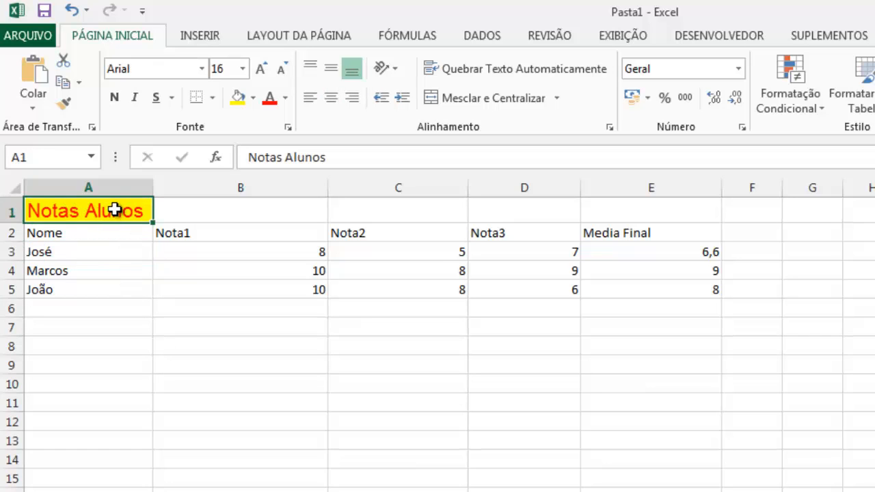
# Examine the title row over the table's width, including the separate empty cells B1, C1, D1 and E1.
pyautogui.moveTo(162, 208); pyautogui.dragTo(748, 212)
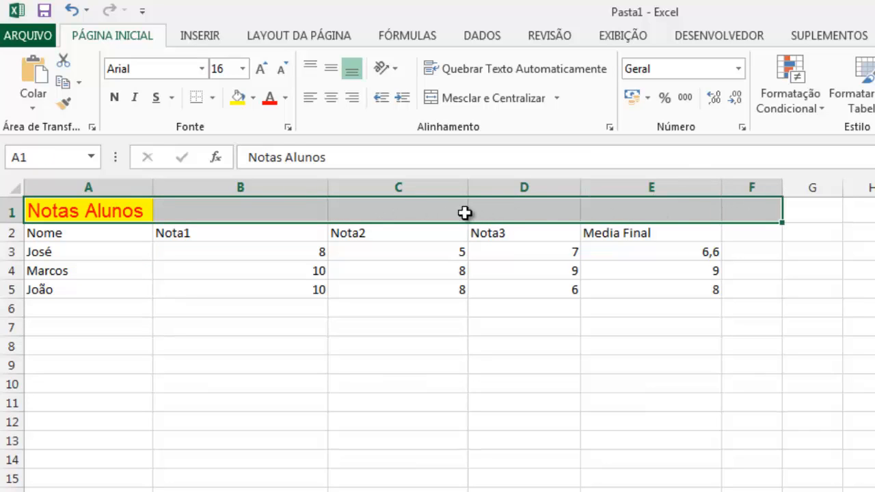
pyautogui.click(394, 354)
pyautogui.click(263, 212)
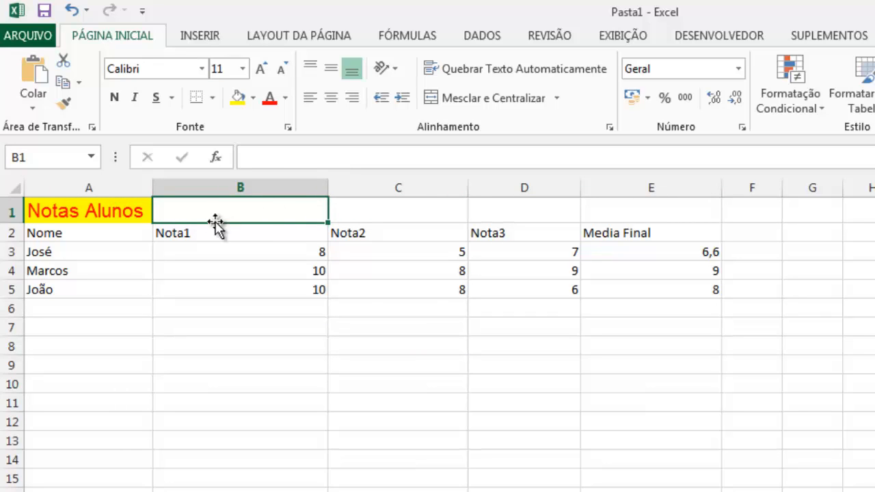
pyautogui.click(411, 213)
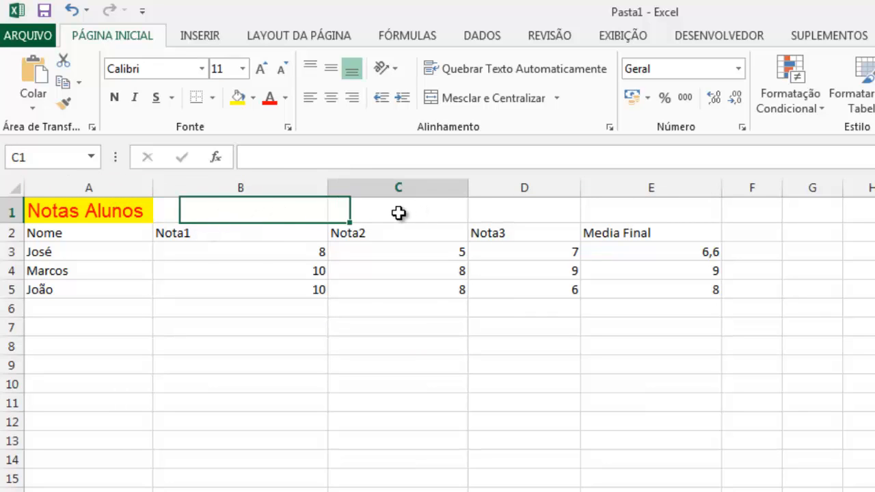
pyautogui.click(543, 215)
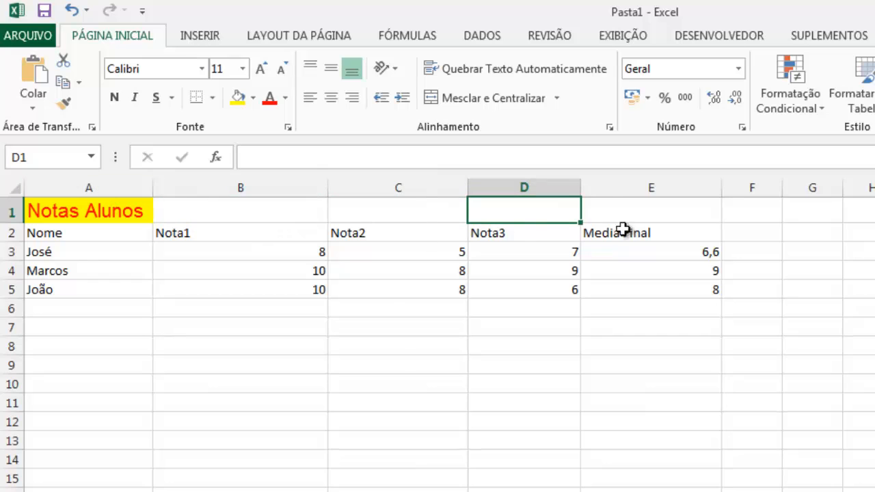
pyautogui.click(646, 212)
pyautogui.click(302, 356)
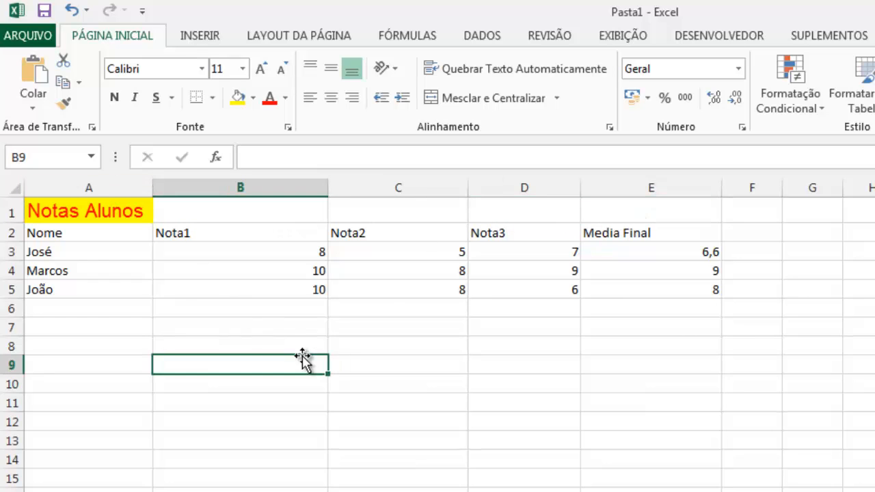
# Merge and centre the Notas Alunos title across cells A1 to E1.
pyautogui.moveTo(72, 216); pyautogui.dragTo(683, 214)
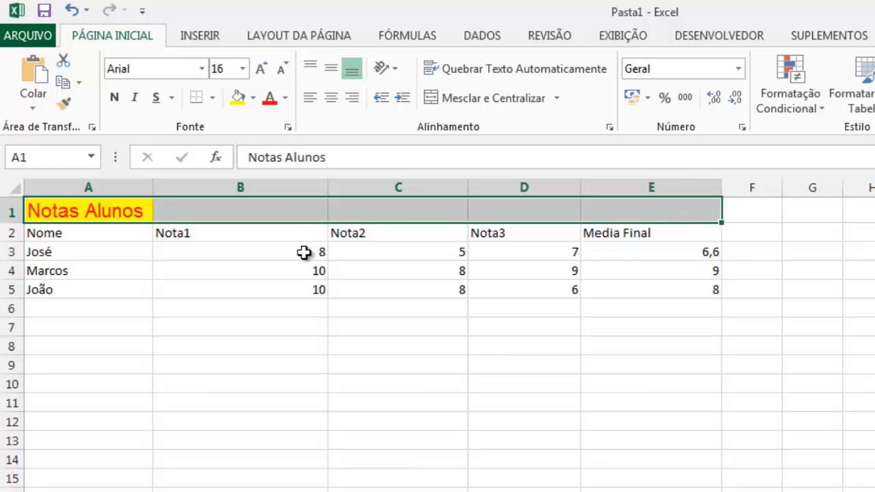
pyautogui.click(326, 352)
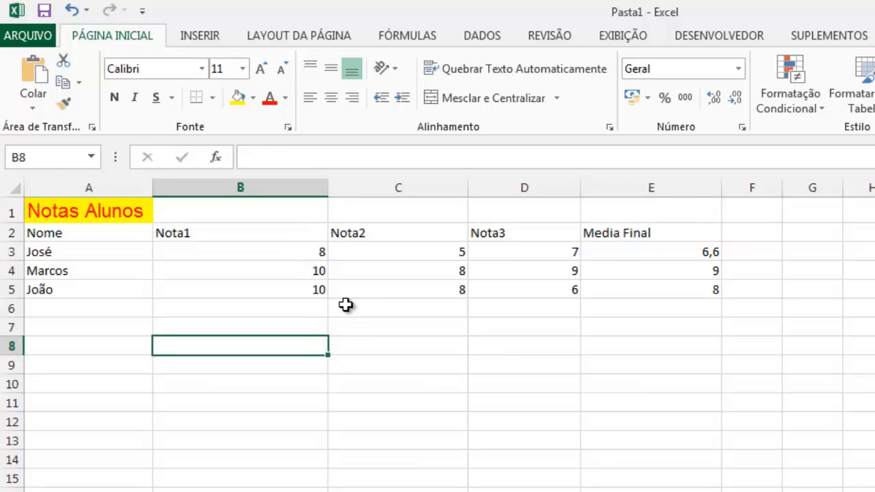
pyautogui.moveTo(110, 214); pyautogui.dragTo(711, 208)
pyautogui.click(140, 350)
pyautogui.moveTo(369, 223); pyautogui.dragTo(699, 218)
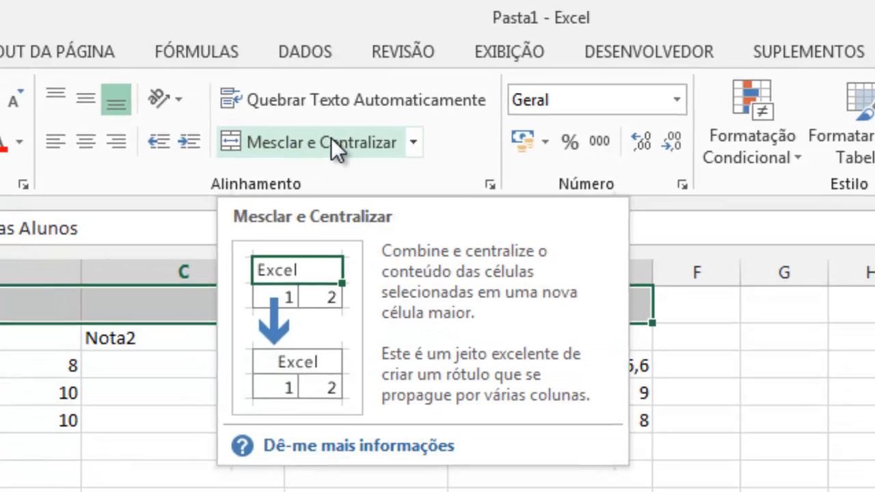
pyautogui.click(331, 142)
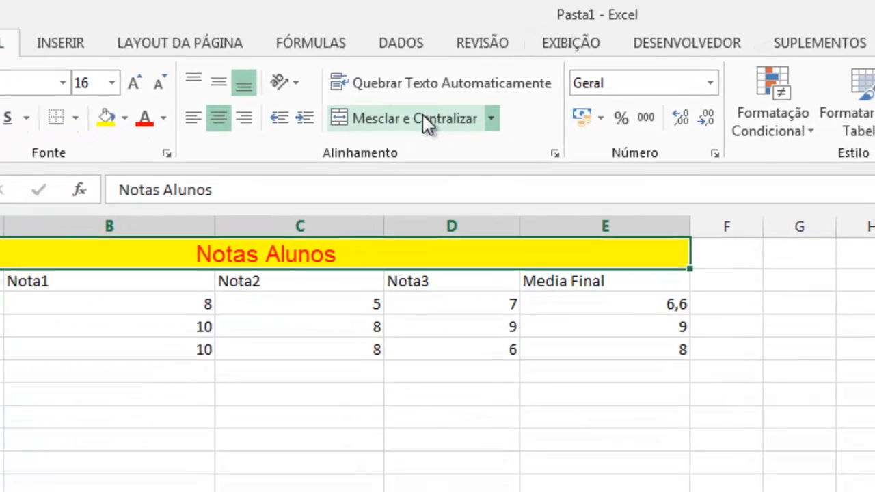
pyautogui.click(423, 403)
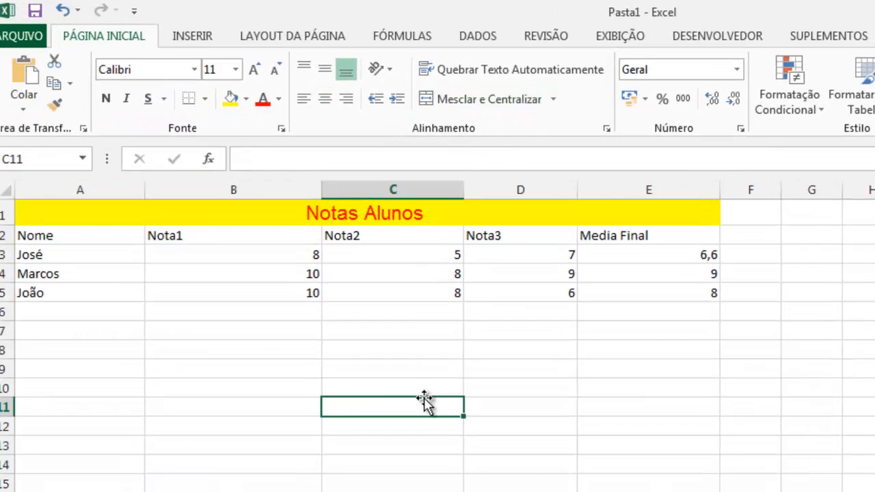
# Inspect the merged title cell above columns A to E, comparing its extent with ordinary single cells below the table.
pyautogui.click(267, 214)
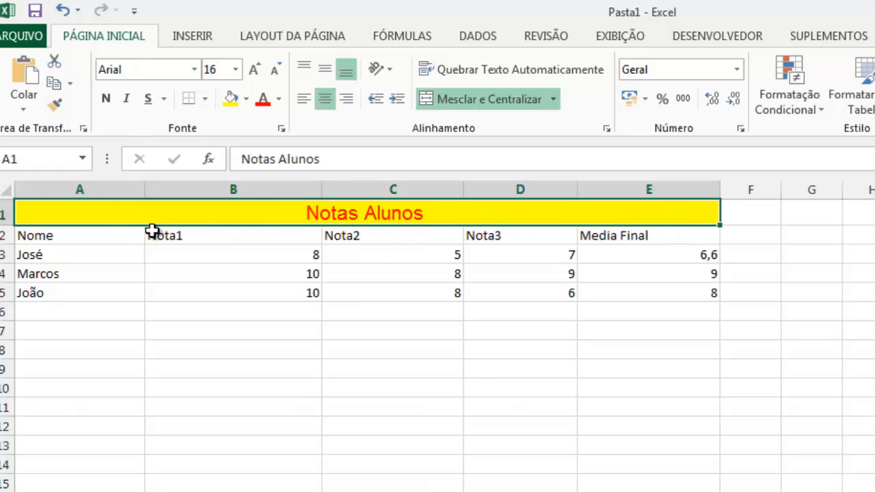
pyautogui.click(301, 384)
pyautogui.click(110, 216)
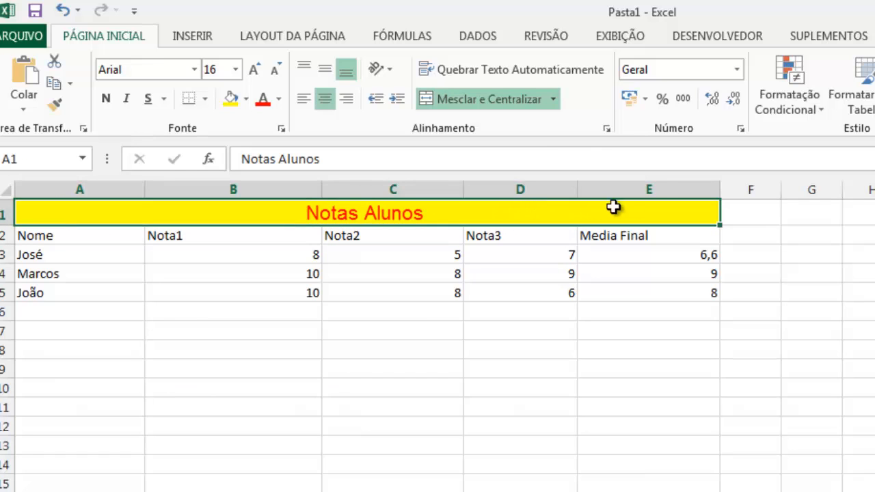
pyautogui.click(369, 431)
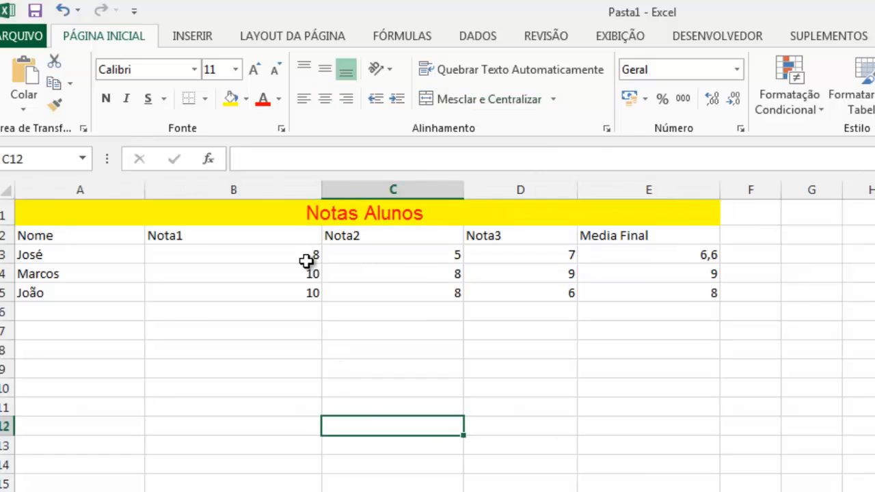
pyautogui.click(206, 212)
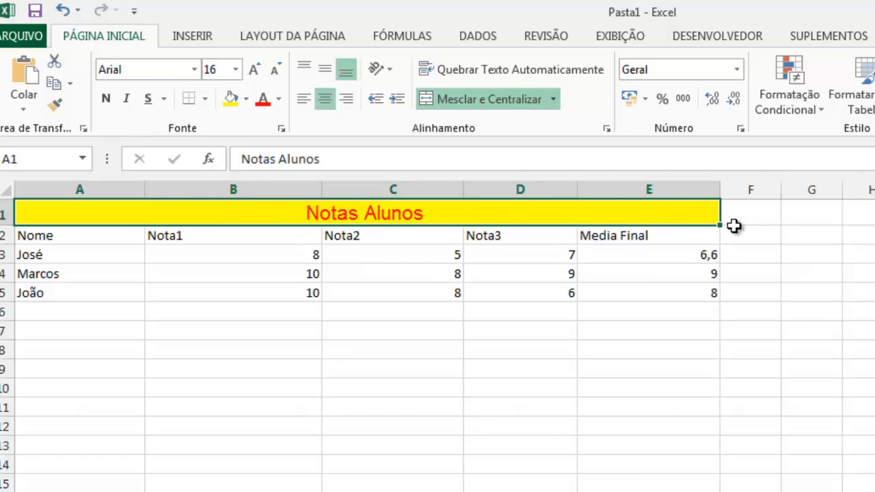
# Make the header row A2:E2, from Nome to Media Final, bold.
pyautogui.click(391, 371)
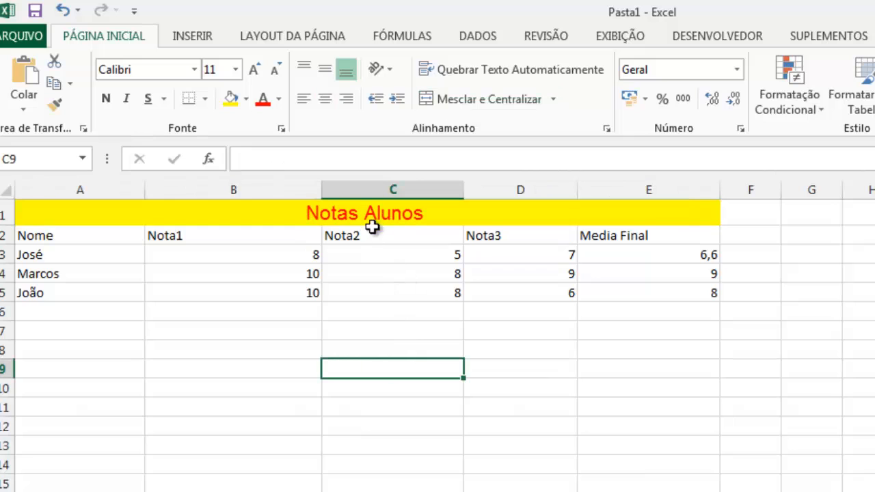
pyautogui.click(448, 215)
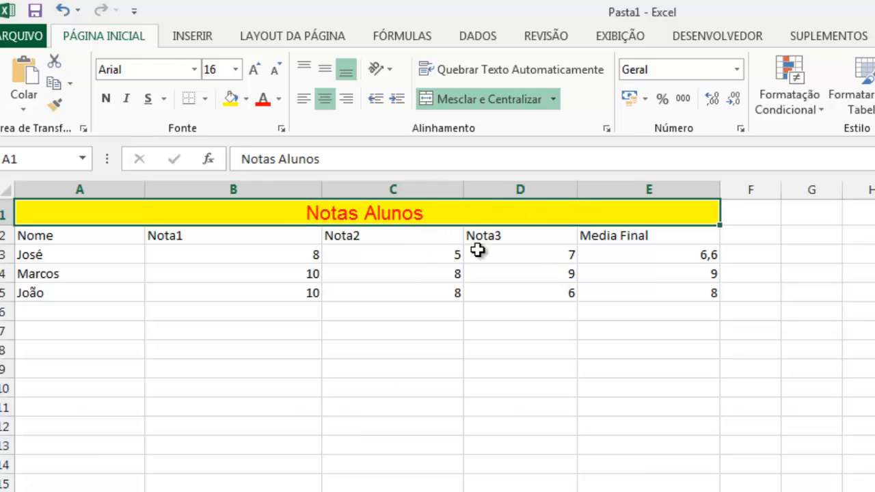
pyautogui.moveTo(50, 238); pyautogui.dragTo(680, 235)
pyautogui.click(104, 101)
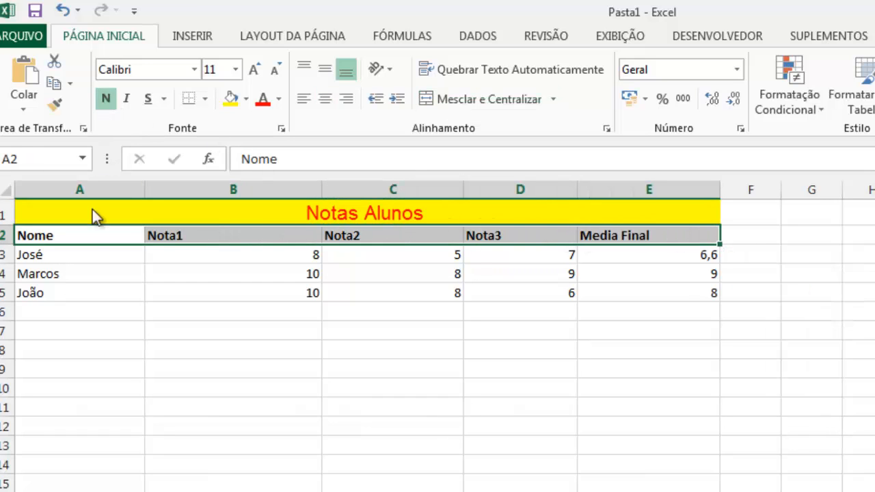
pyautogui.click(88, 348)
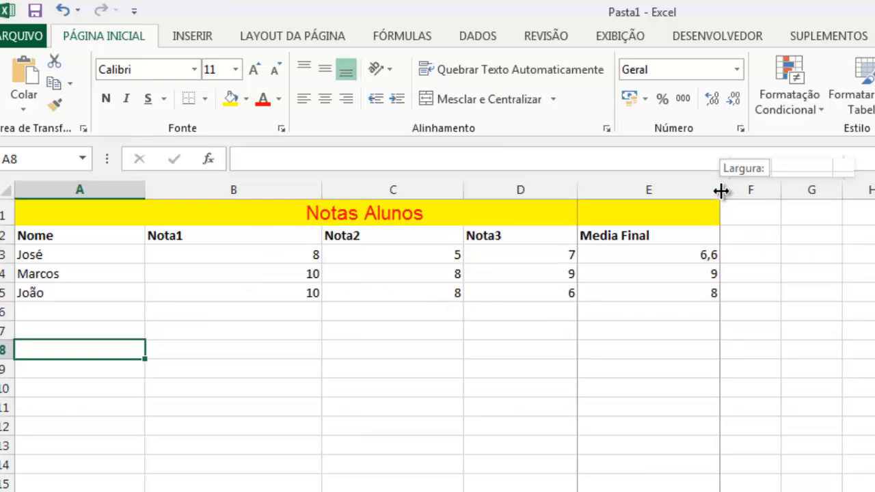
# Widen column E, which holds the Media Final values, slightly.
pyautogui.moveTo(719, 189); pyautogui.dragTo(752, 190)
pyautogui.click(220, 339)
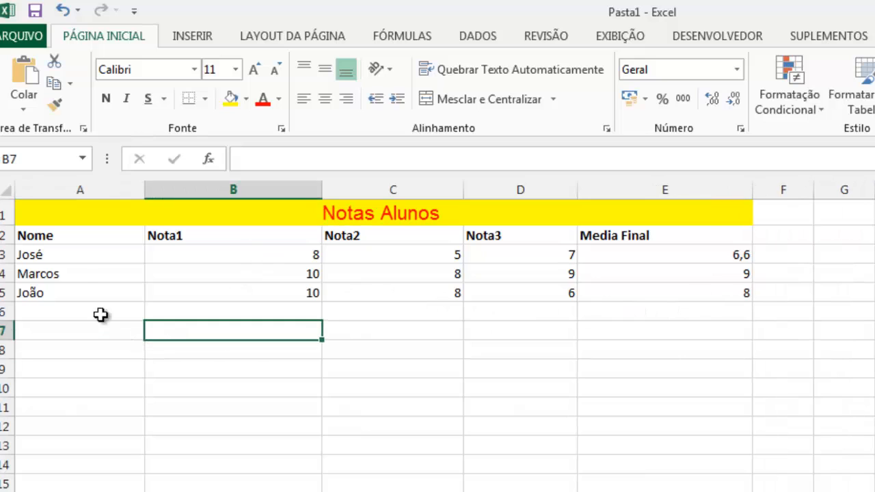
pyautogui.click(64, 253)
pyautogui.click(215, 234)
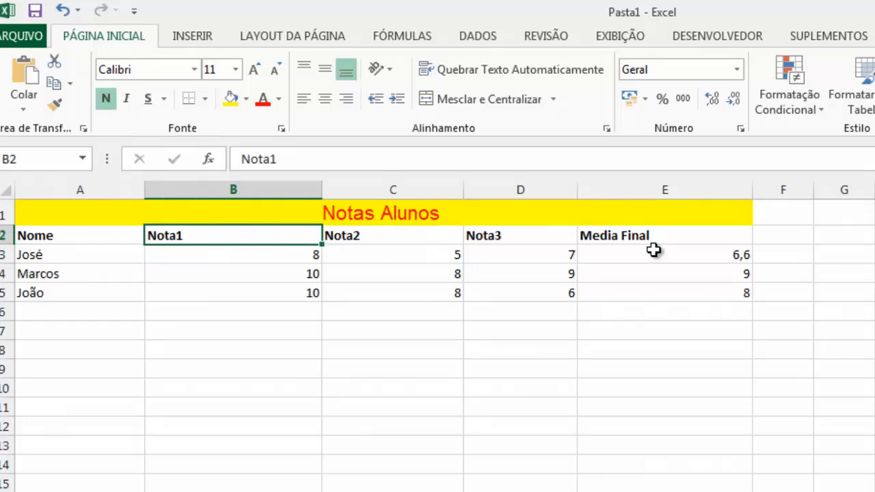
# Apply the plain Merge Cells option to the Notas Alunos title.
pyautogui.click(457, 213)
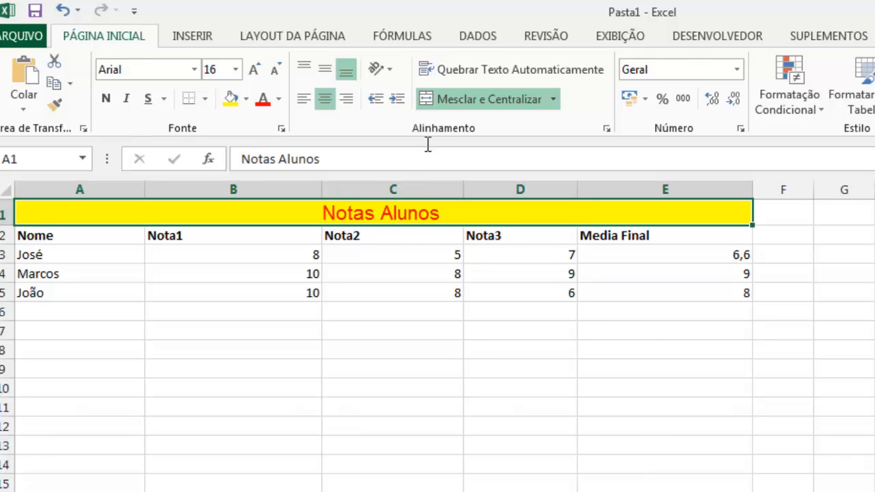
pyautogui.click(553, 100)
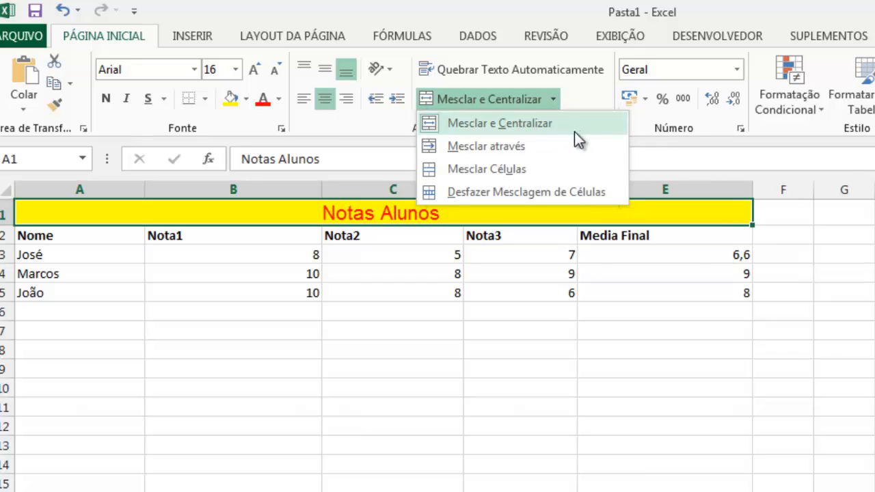
pyautogui.click(521, 170)
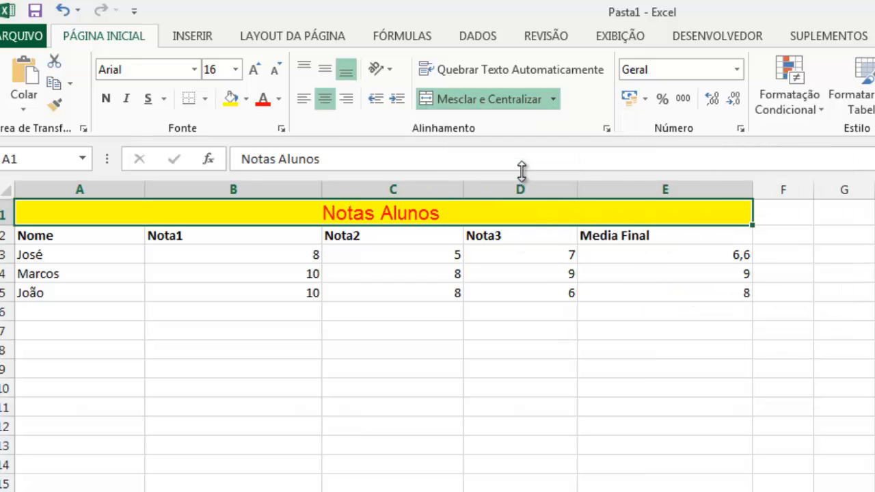
# Unmerge the title across A1 to E1 and check the separate cells B1, C1 and D1.
pyautogui.click(553, 99)
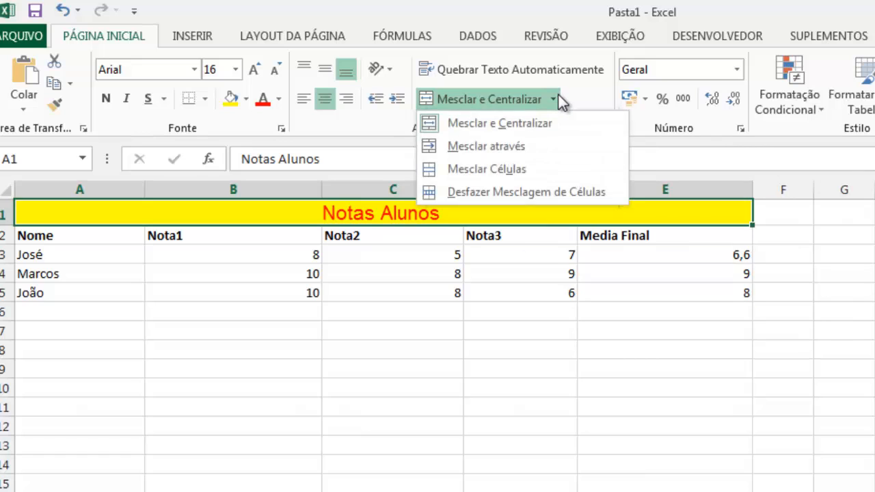
pyautogui.click(523, 192)
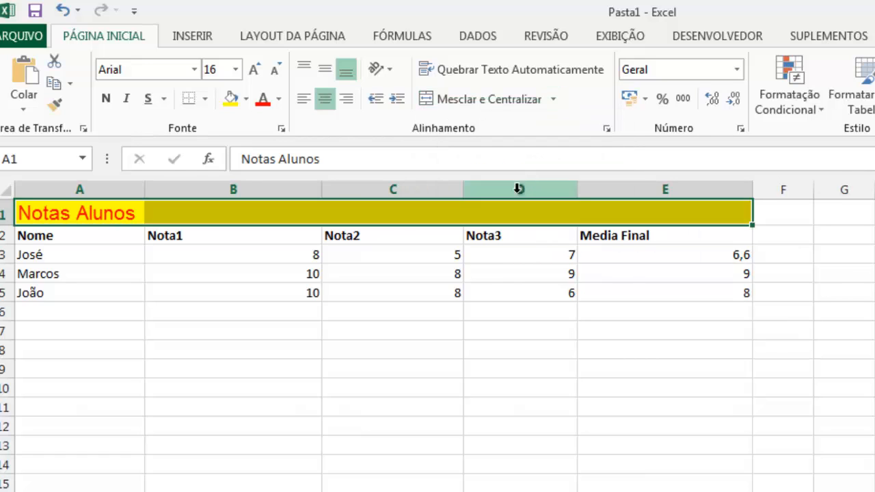
pyautogui.click(274, 328)
pyautogui.click(208, 219)
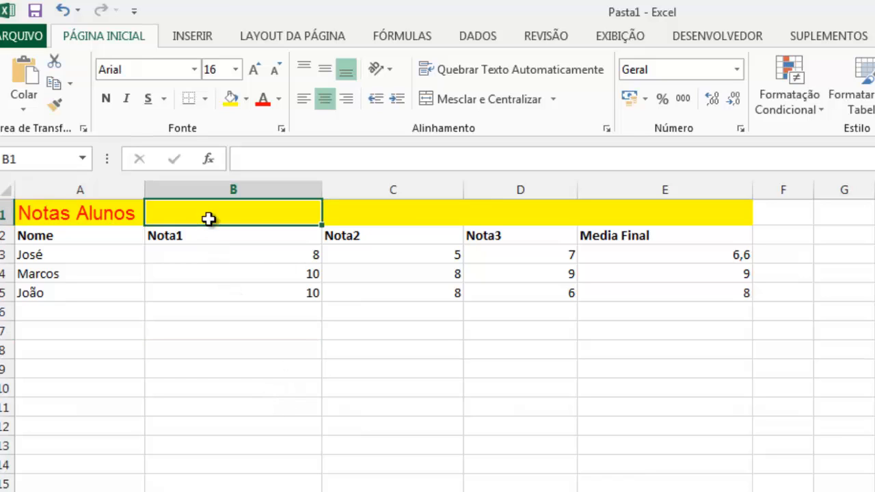
pyautogui.click(397, 212)
pyautogui.click(529, 214)
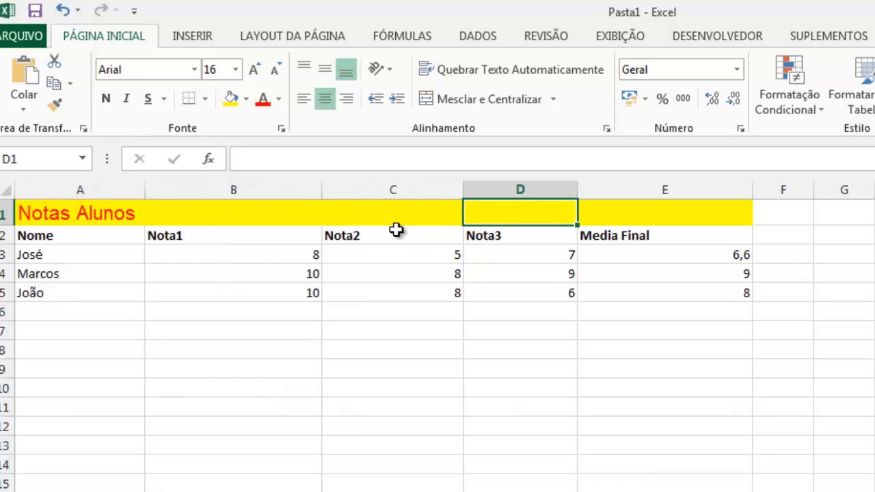
# Merge and centre the Notas Alunos title across A1:E1 again.
pyautogui.moveTo(72, 212); pyautogui.dragTo(723, 211)
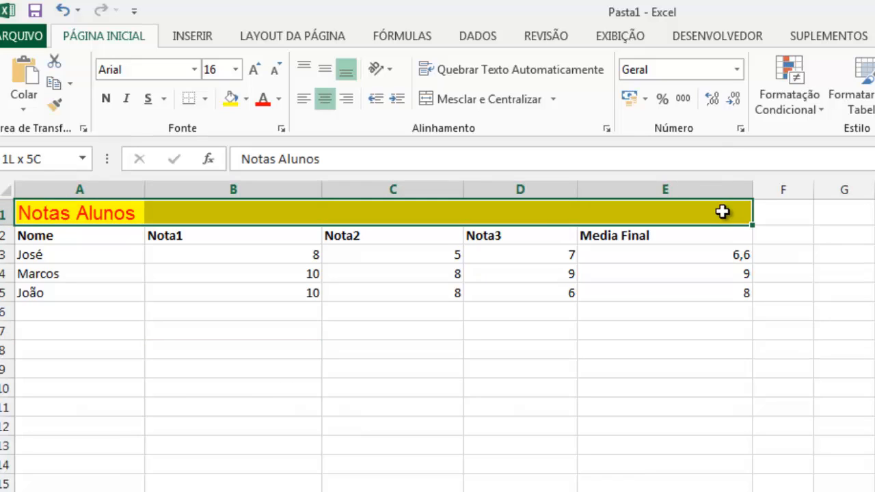
pyautogui.click(482, 101)
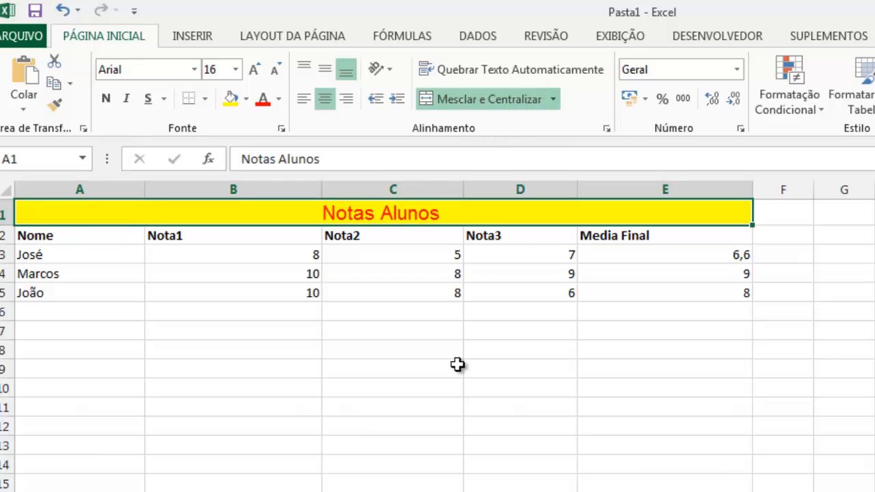
pyautogui.click(420, 383)
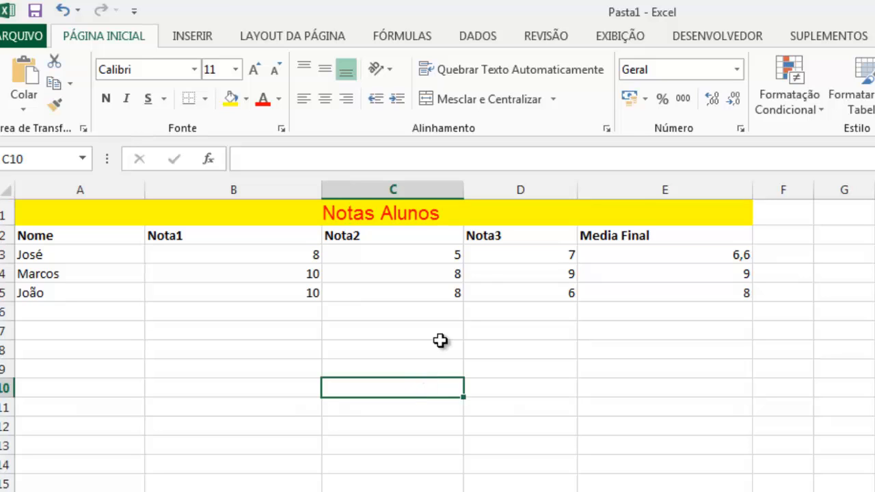
# Examine the extent of the table from the title to the last average, and review the available border options.
pyautogui.click(713, 208)
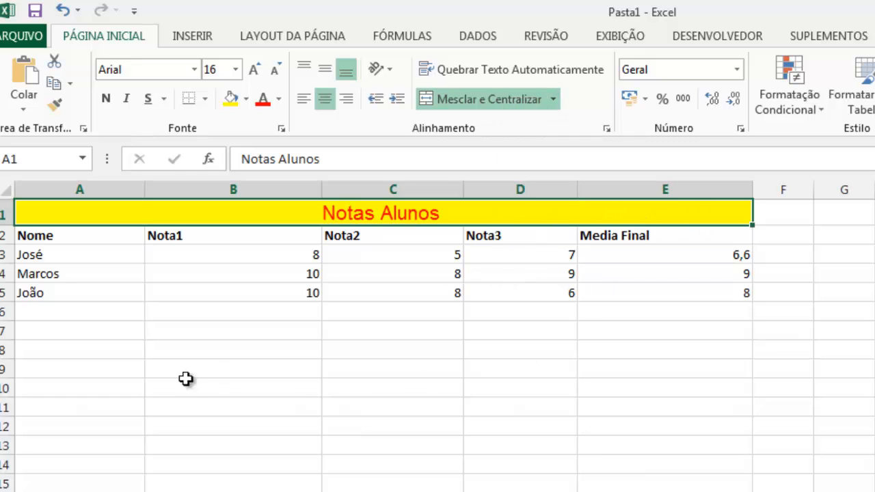
pyautogui.click(60, 252)
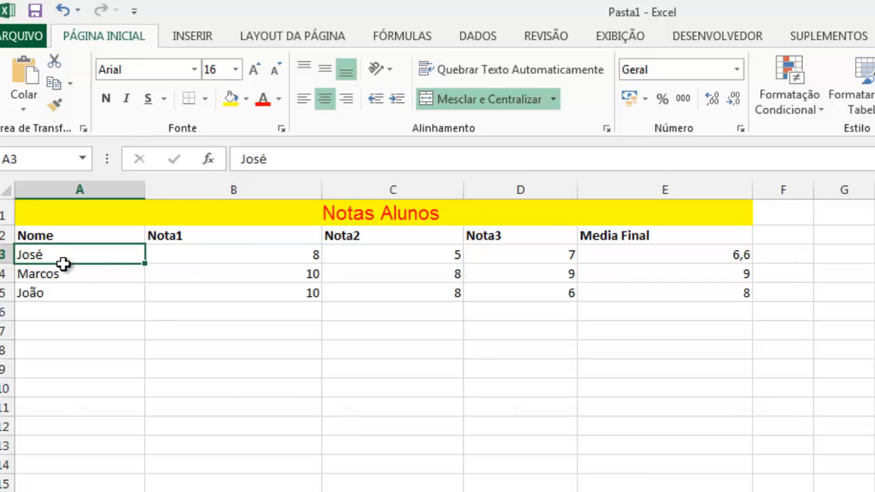
pyautogui.moveTo(62, 263)
pyautogui.mouseDown()
pyautogui.moveTo(130, 289)
pyautogui.moveTo(713, 288)
pyautogui.mouseUp()
pyautogui.click(713, 287)
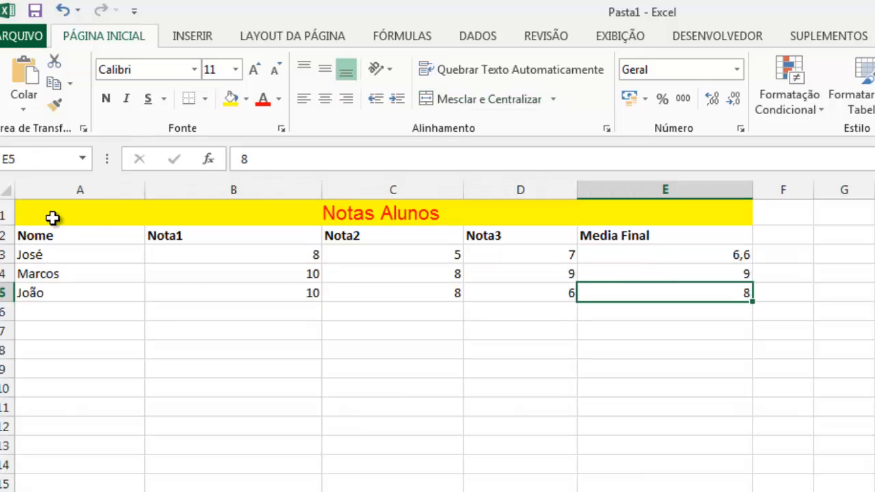
pyautogui.click(31, 213)
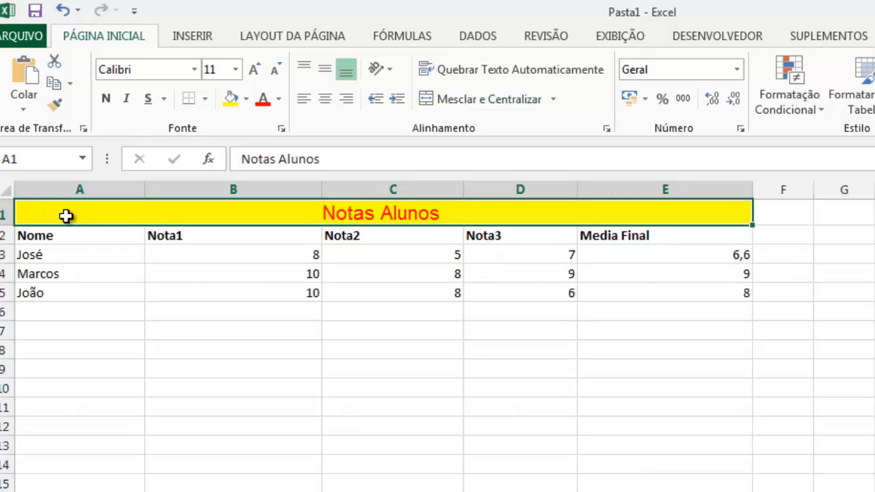
pyautogui.click(207, 100)
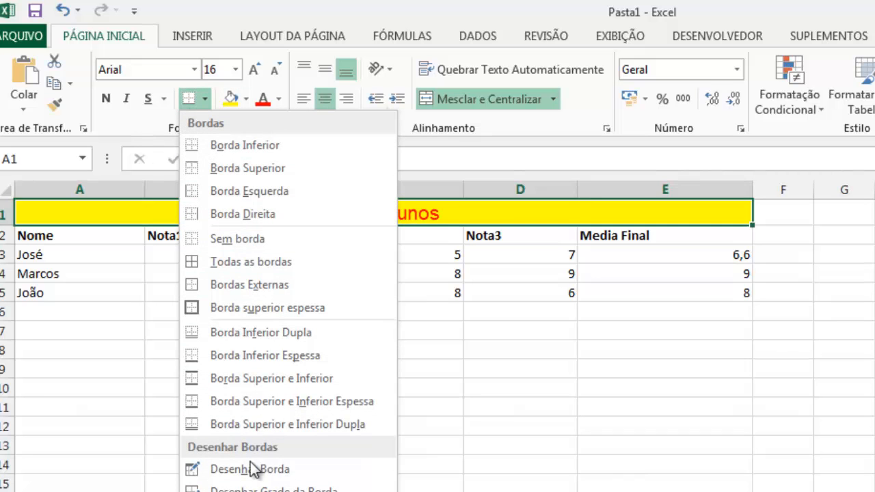
pyautogui.click(306, 191)
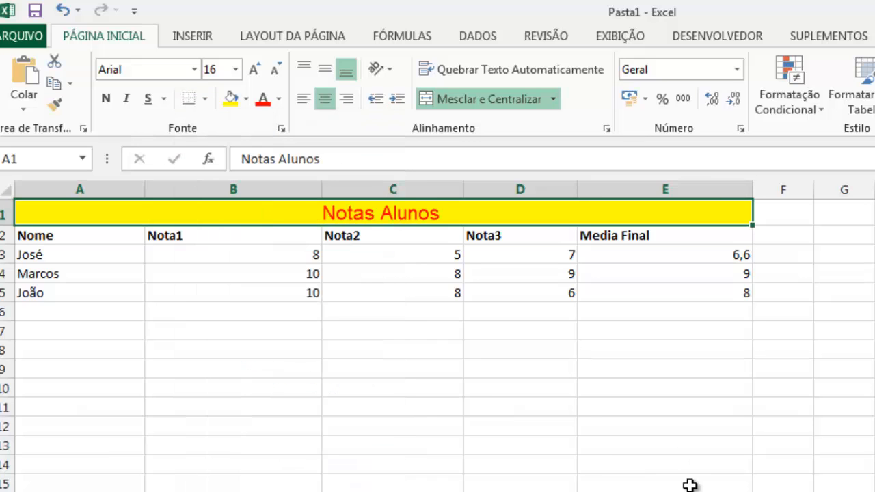
pyautogui.click(528, 448)
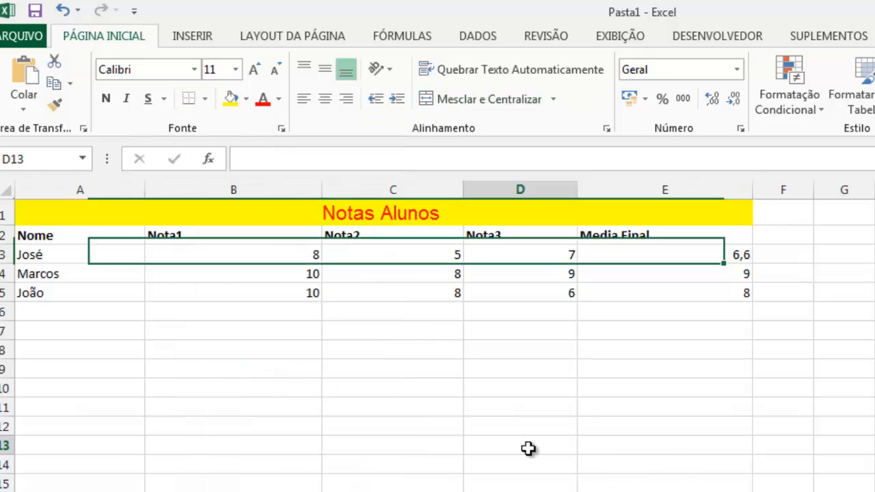
pyautogui.click(35, 216)
pyautogui.click(120, 402)
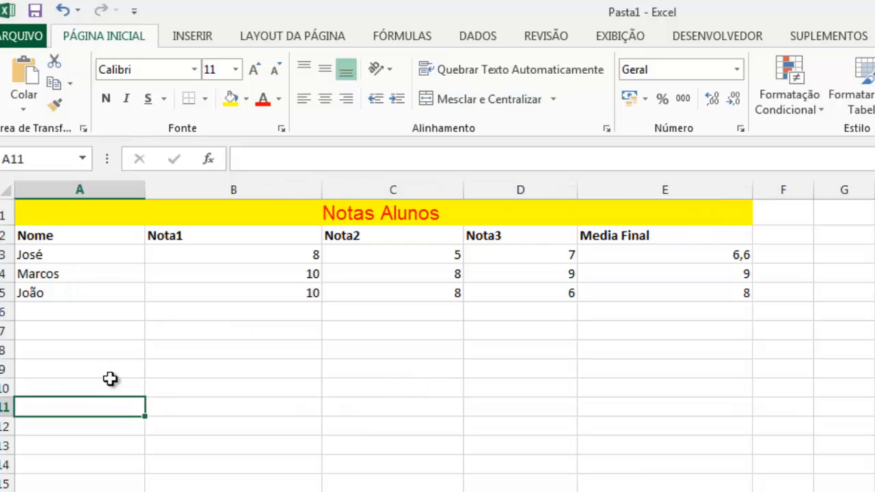
# Apply all borders to the whole grades table, A1:E5.
pyautogui.moveTo(43, 213); pyautogui.dragTo(725, 301)
pyautogui.click(205, 100)
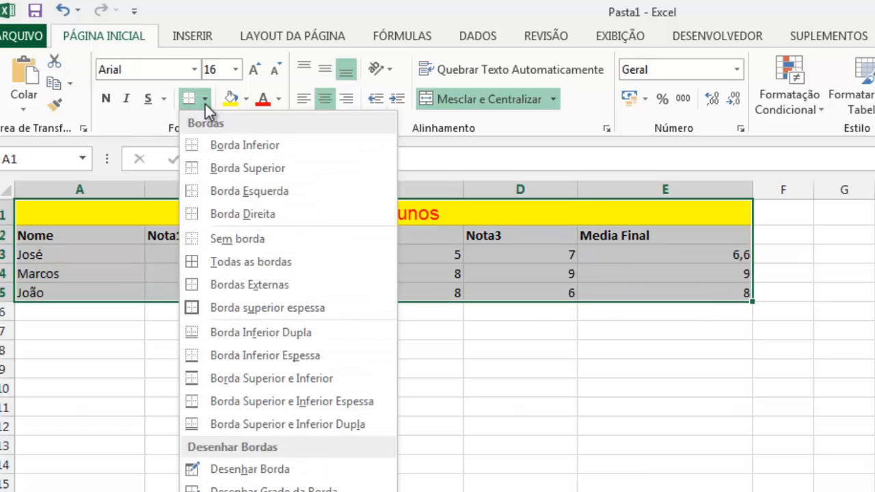
pyautogui.click(265, 264)
pyautogui.click(313, 412)
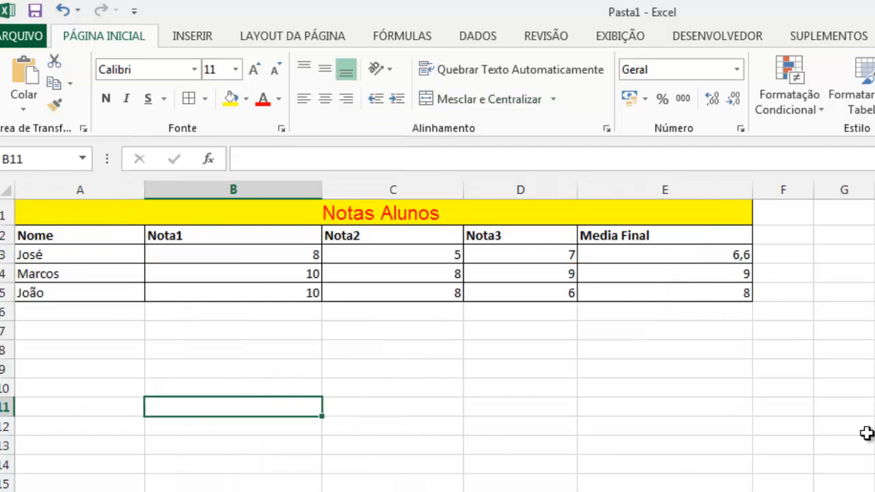
# Inspect the bordered cells in the Media Final and Nome columns, from the header row down to row 5.
pyautogui.click(672, 236)
pyautogui.click(660, 257)
pyautogui.click(646, 274)
pyautogui.click(641, 294)
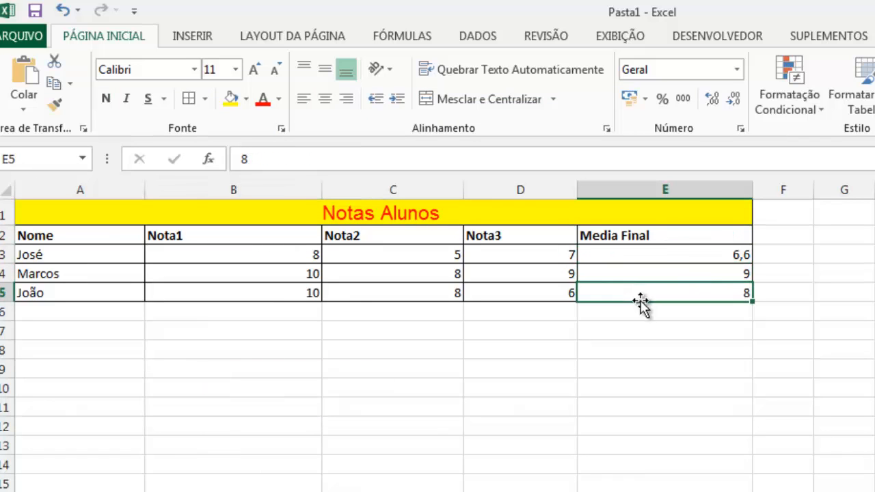
pyautogui.click(43, 295)
pyautogui.click(65, 276)
pyautogui.click(77, 255)
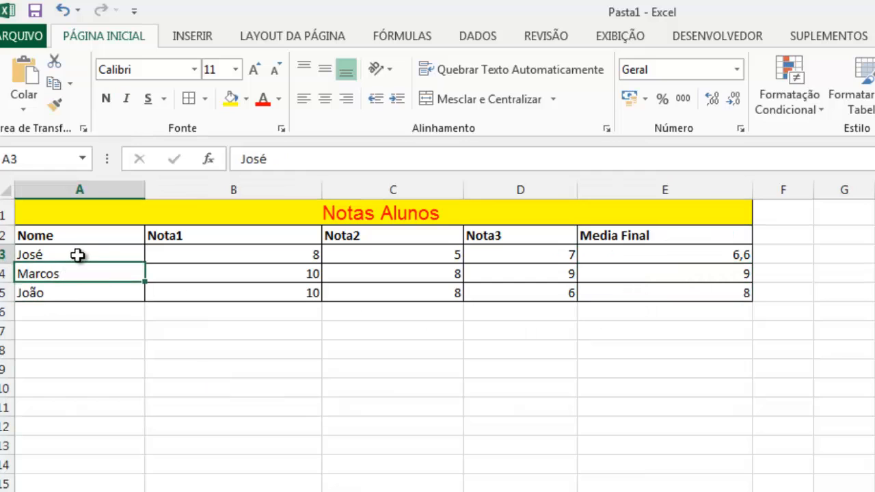
pyautogui.click(78, 235)
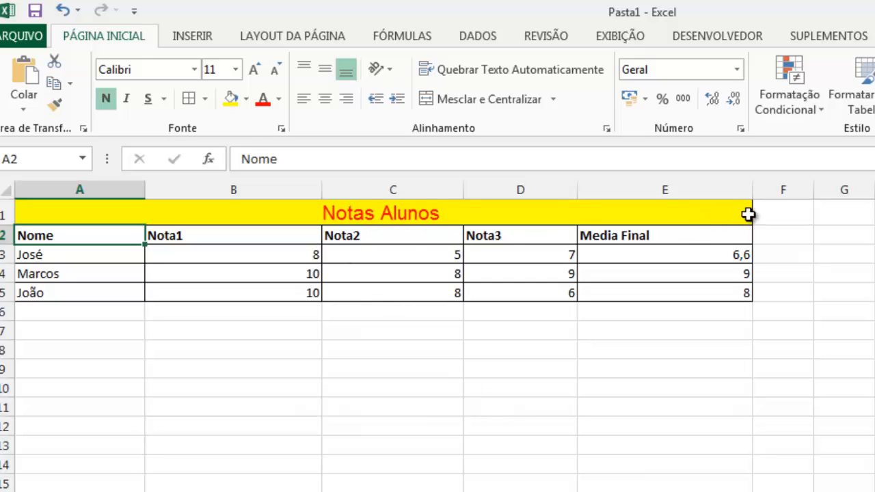
pyautogui.click(233, 491)
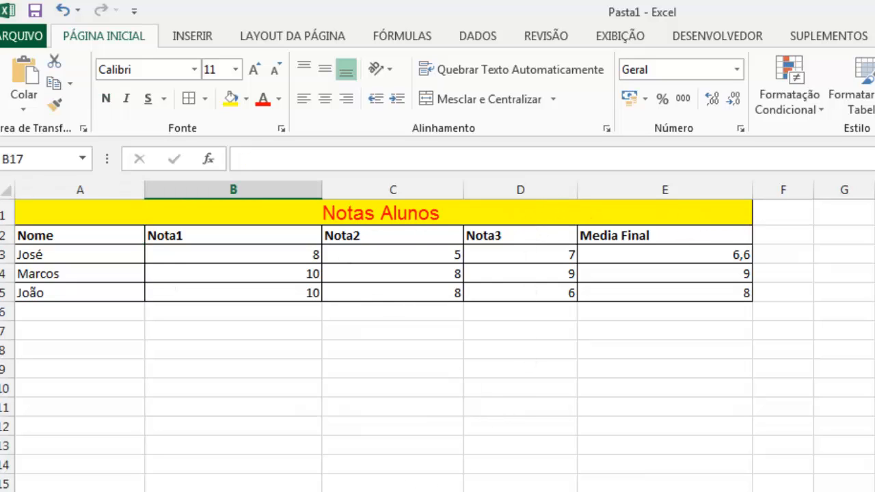
pyautogui.click(83, 252)
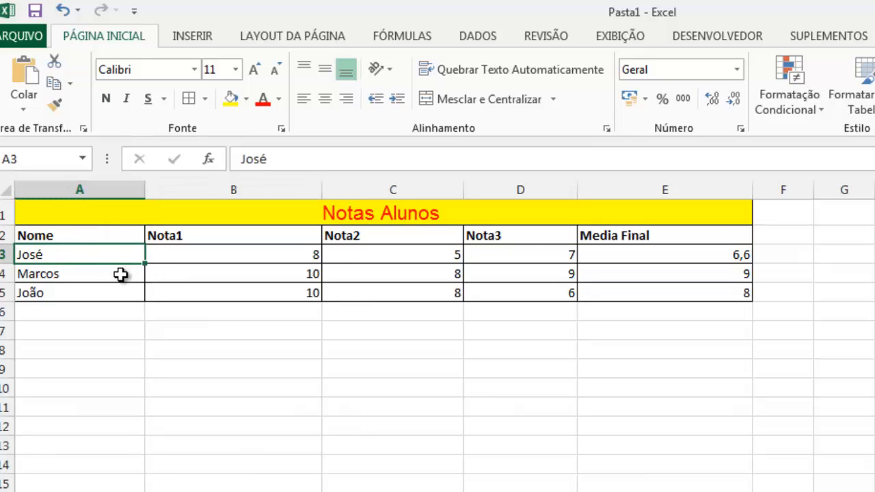
pyautogui.click(99, 238)
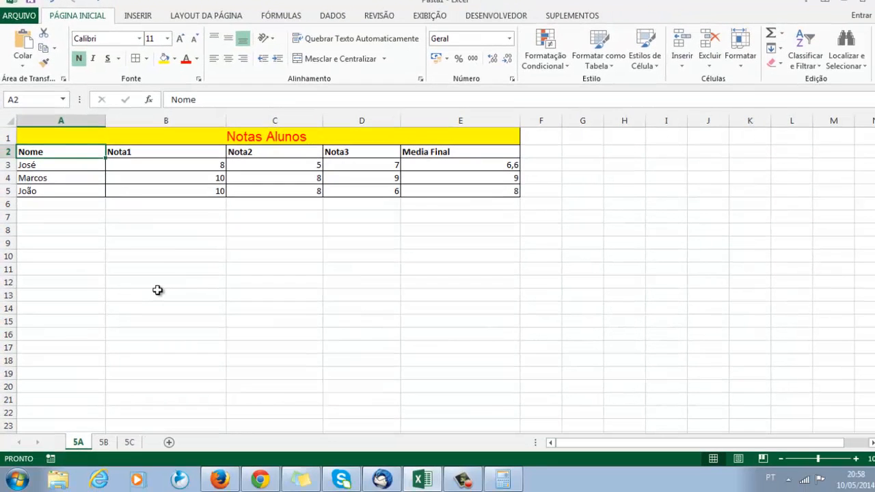
# Copy the grades table A1:E5 from sheet 5A and paste it at A1 of sheet 5B.
pyautogui.click(172, 233)
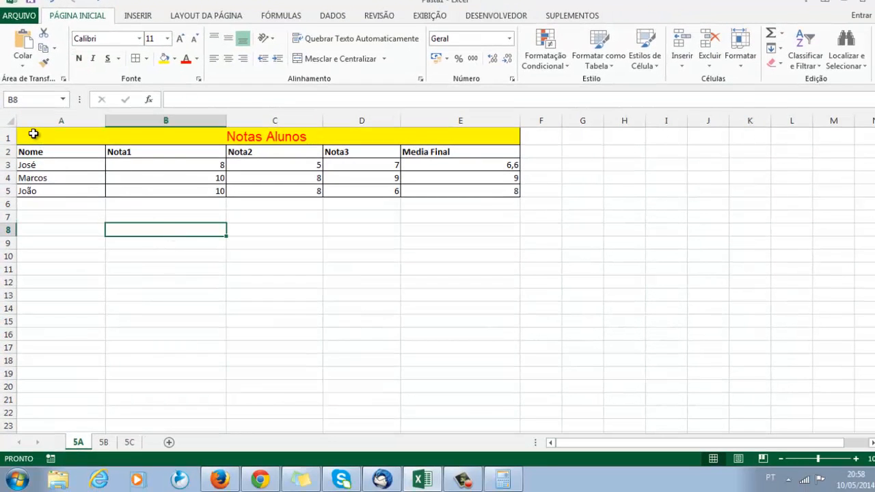
pyautogui.moveTo(33, 134)
pyautogui.mouseDown()
pyautogui.moveTo(488, 182)
pyautogui.moveTo(503, 192)
pyautogui.mouseUp()
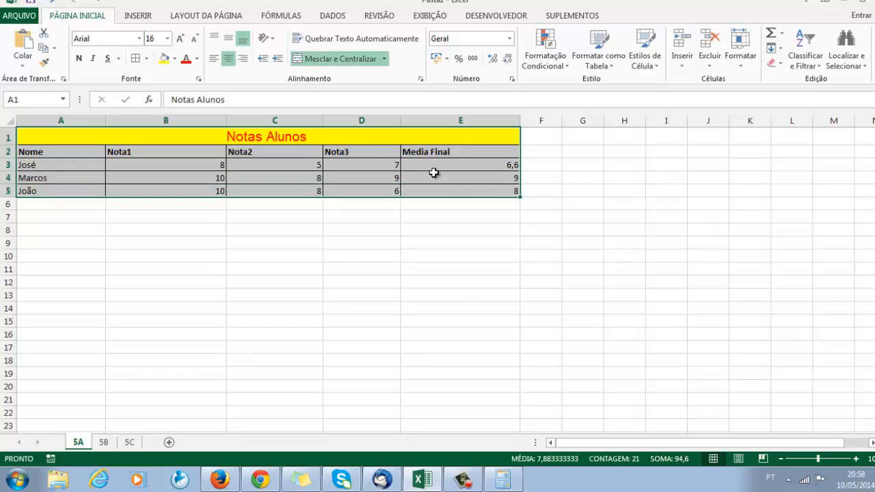
pyautogui.rightClick(434, 173)
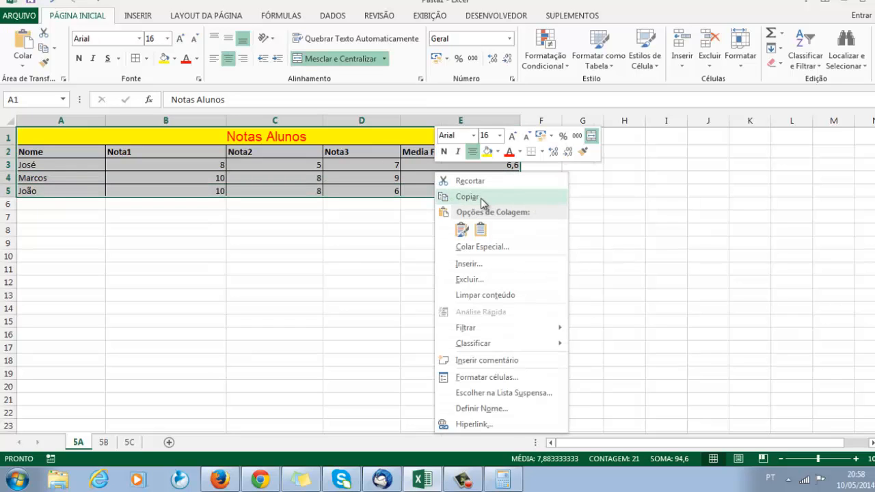
pyautogui.click(482, 197)
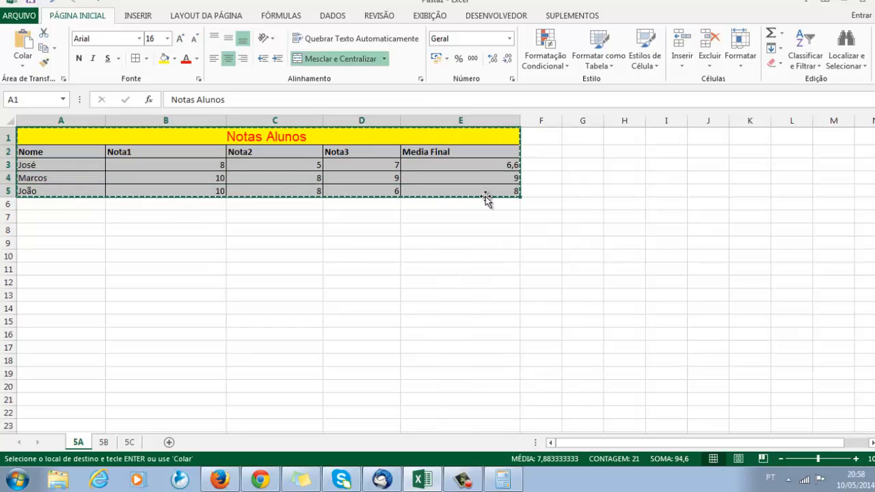
pyautogui.click(112, 442)
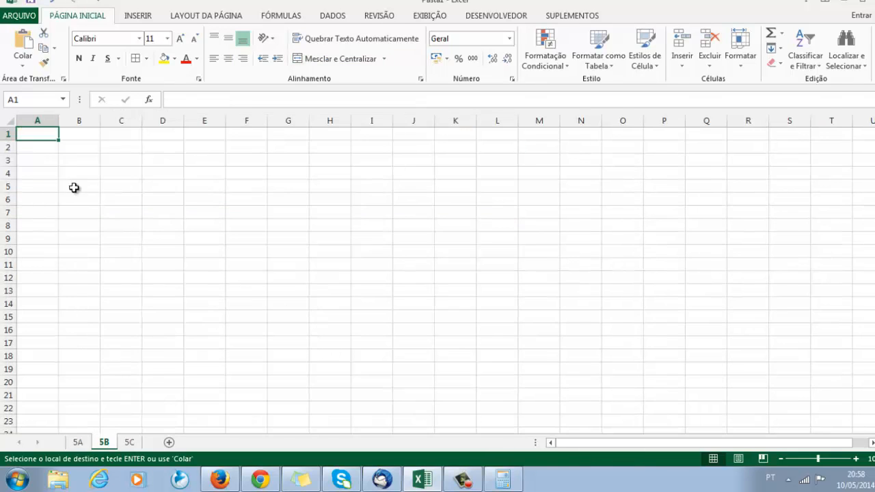
pyautogui.hotkey('ctrl', 'v')
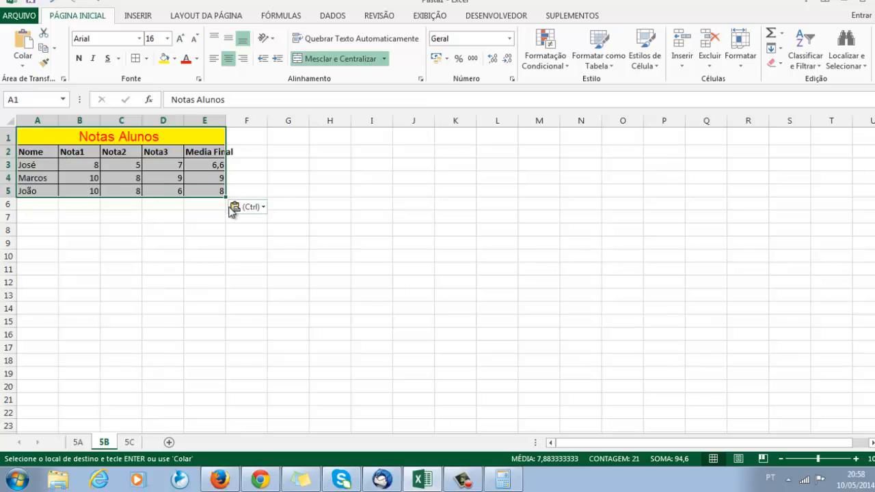
pyautogui.moveTo(226, 198); pyautogui.dragTo(223, 238)
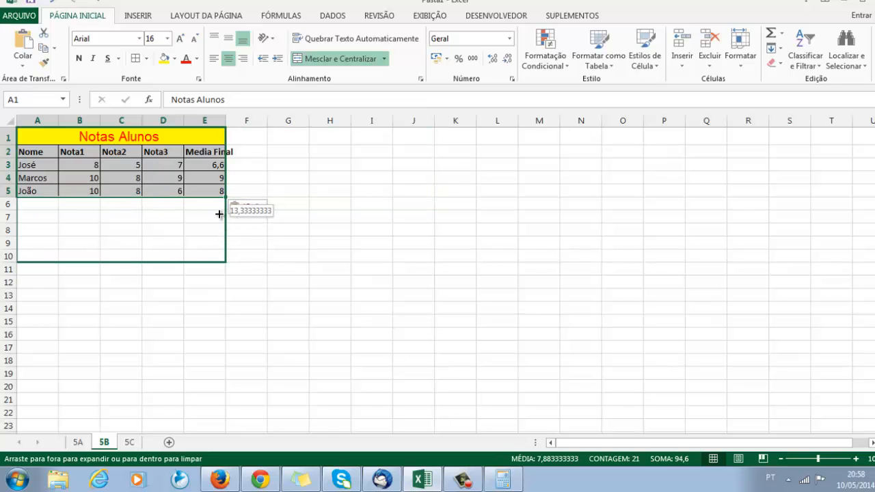
pyautogui.moveTo(219, 206); pyautogui.dragTo(219, 198)
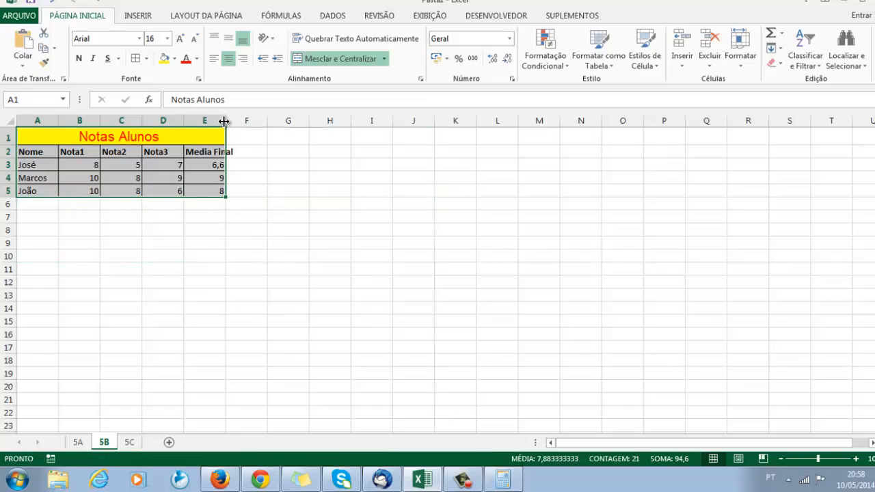
# Widen columns B to E of the pasted table on sheet 5B so every header, including Media Final, fits its column.
pyautogui.moveTo(224, 121); pyautogui.dragTo(341, 130)
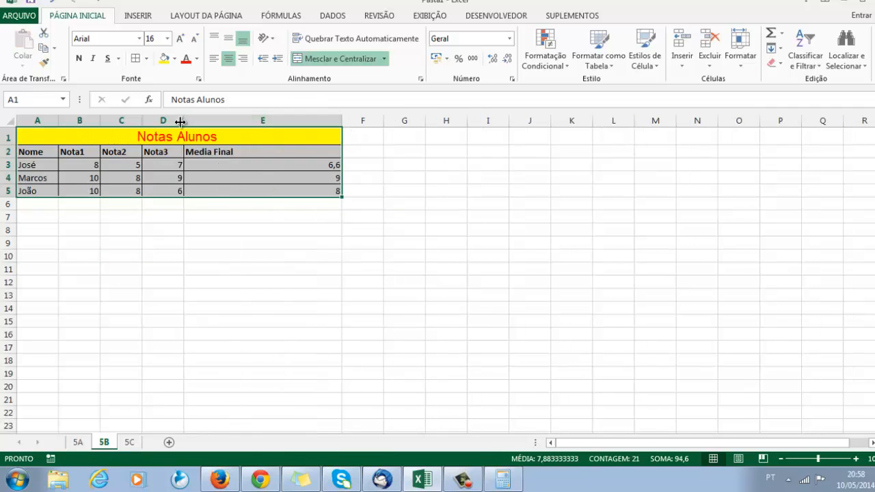
pyautogui.moveTo(180, 121); pyautogui.dragTo(319, 122)
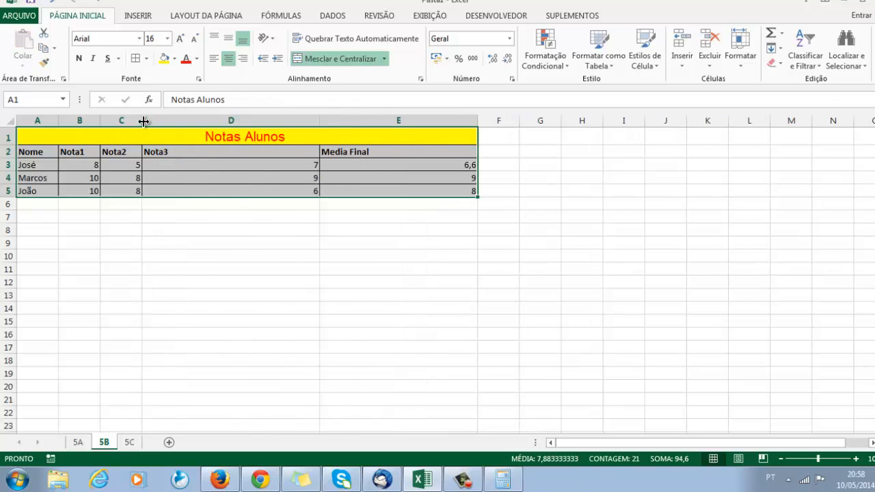
pyautogui.moveTo(143, 121); pyautogui.dragTo(211, 121)
pyautogui.moveTo(101, 121); pyautogui.dragTo(137, 121)
pyautogui.moveTo(245, 127); pyautogui.dragTo(202, 121)
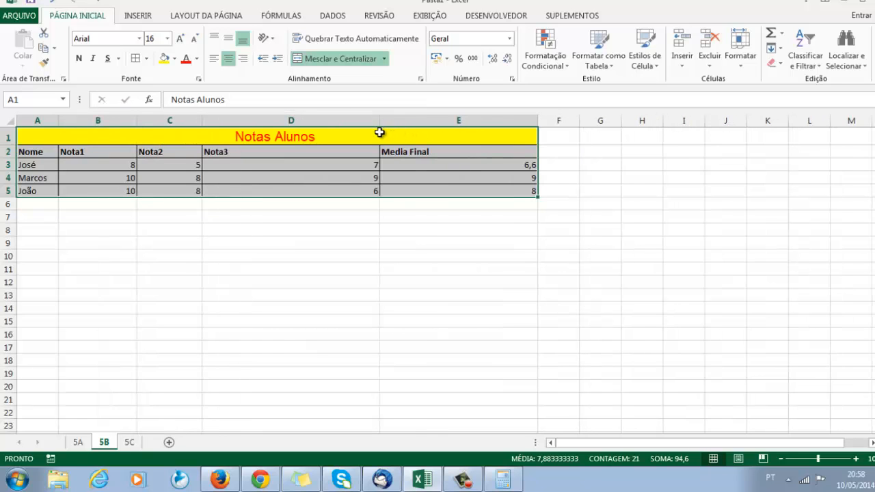
pyautogui.moveTo(383, 120); pyautogui.dragTo(299, 120)
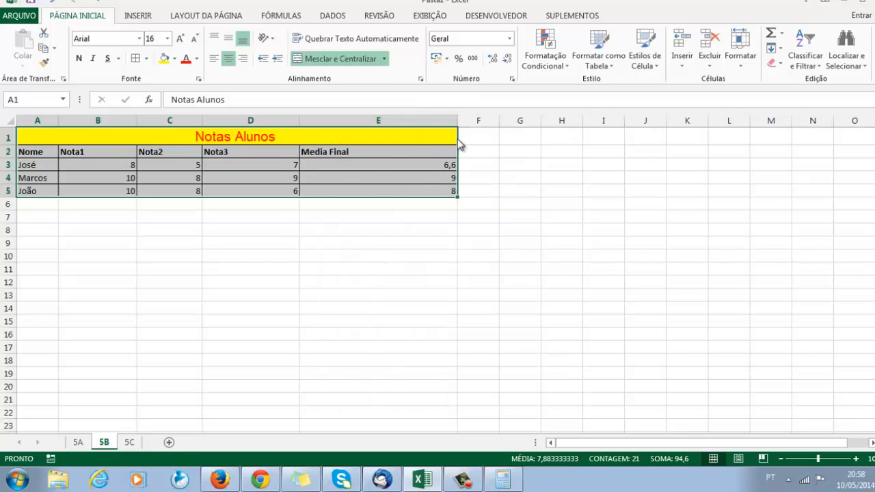
pyautogui.moveTo(455, 121); pyautogui.dragTo(378, 120)
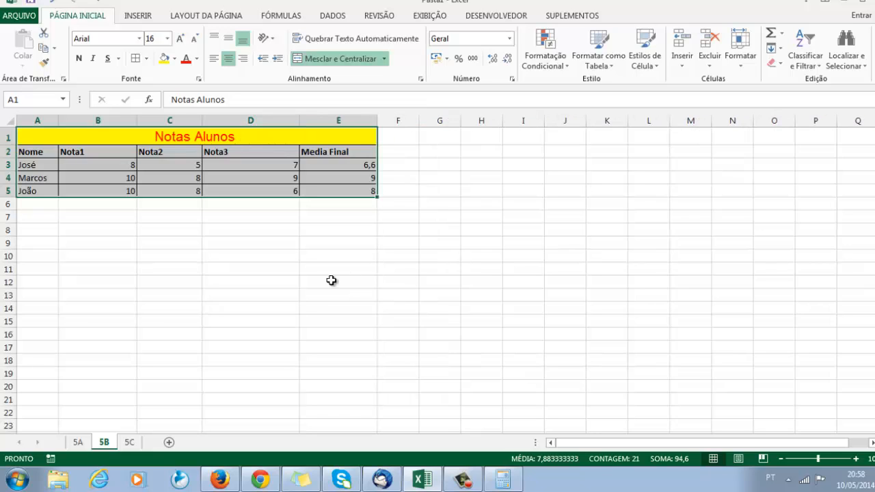
# Replace the three student names in A3:A5 on sheet 5B with the first names of that class's students.
pyautogui.click(38, 168)
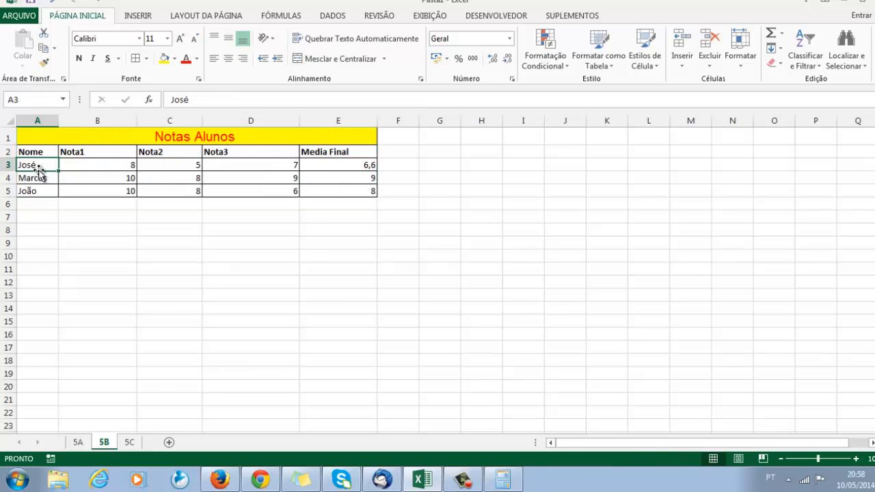
pyautogui.press('BackSpace')
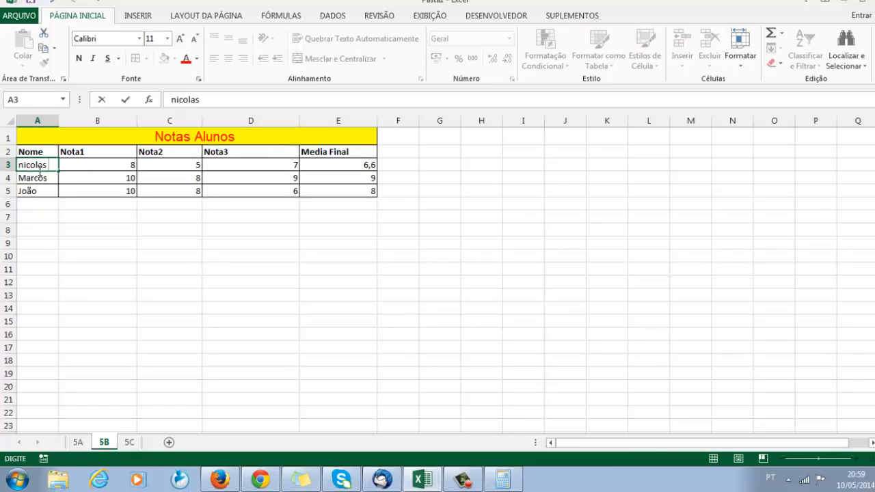
pyautogui.write('nicolas')
pyautogui.press('Return')
pyautogui.press('BackSpace')
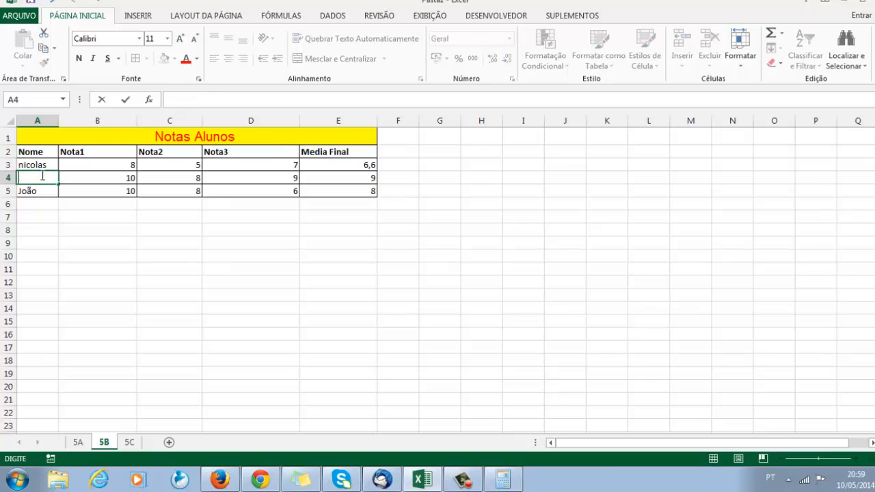
pyautogui.write('carlos')
pyautogui.press('Return')
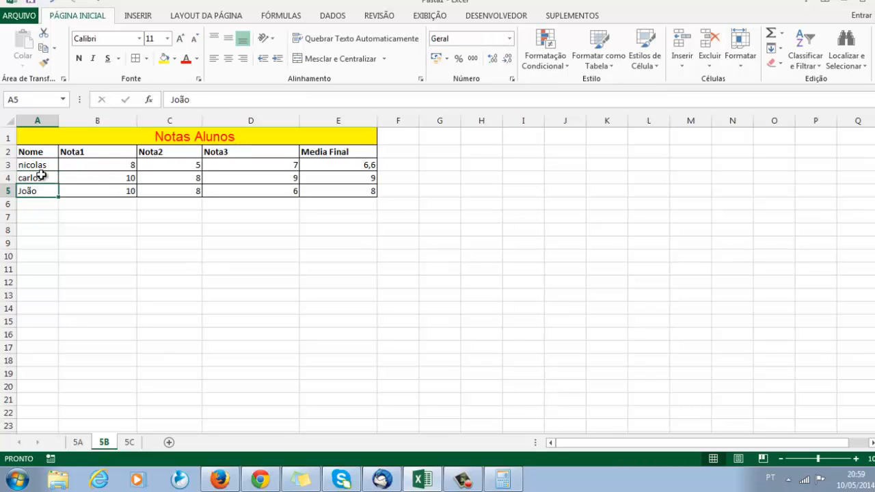
pyautogui.press('BackSpace')
pyautogui.write('lucas')
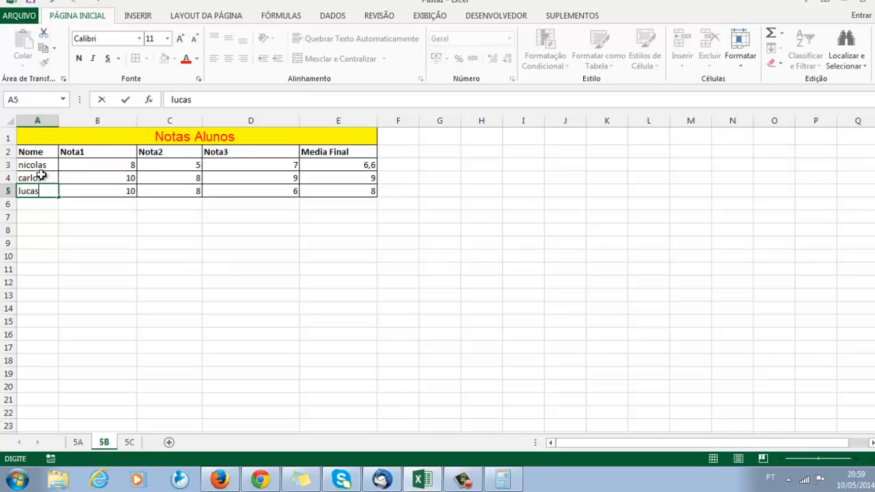
pyautogui.press('Return')
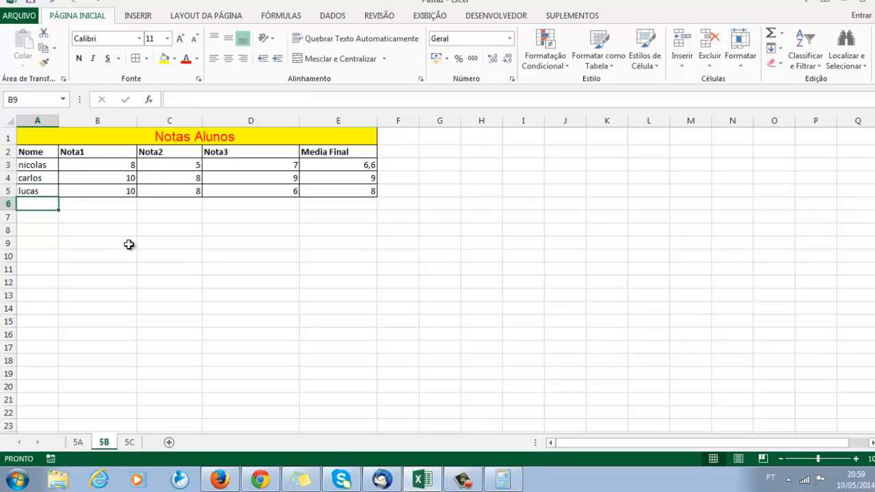
# Look over the Nota1 grades on sheet 5B and the blank range A2:H8 on sheet 5C, and return to sheet 5A.
pyautogui.click(130, 245)
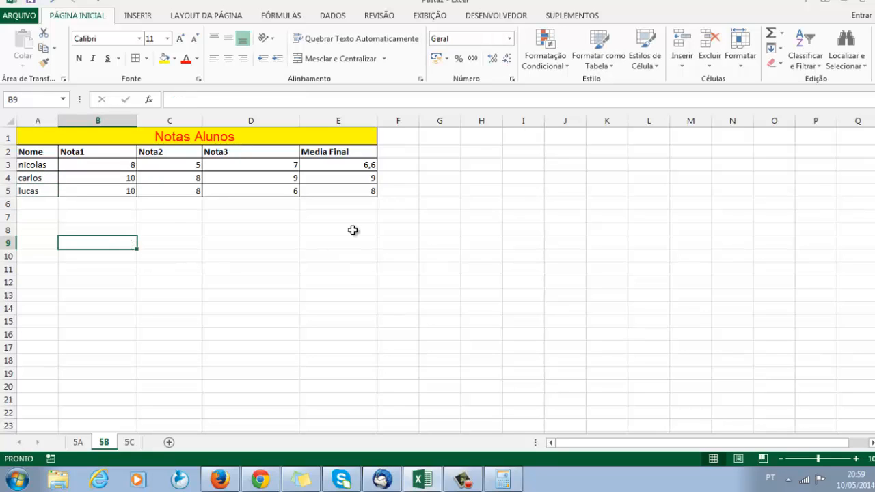
pyautogui.click(127, 165)
pyautogui.click(119, 178)
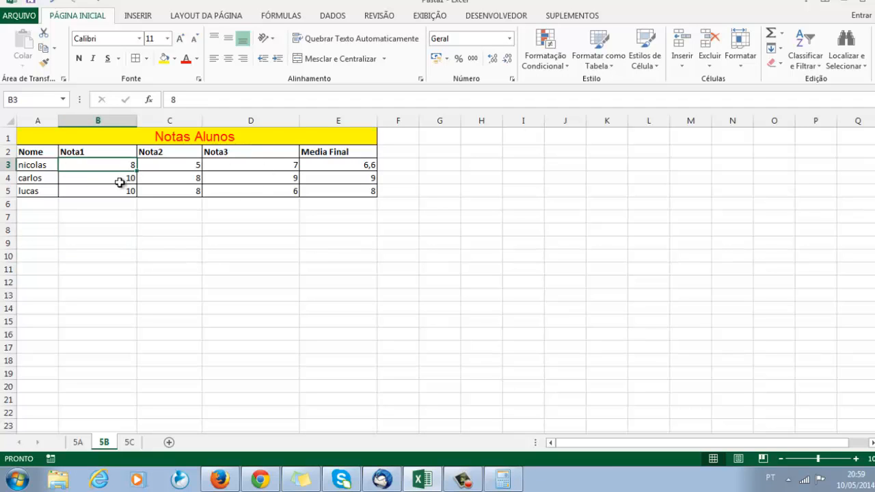
pyautogui.click(119, 191)
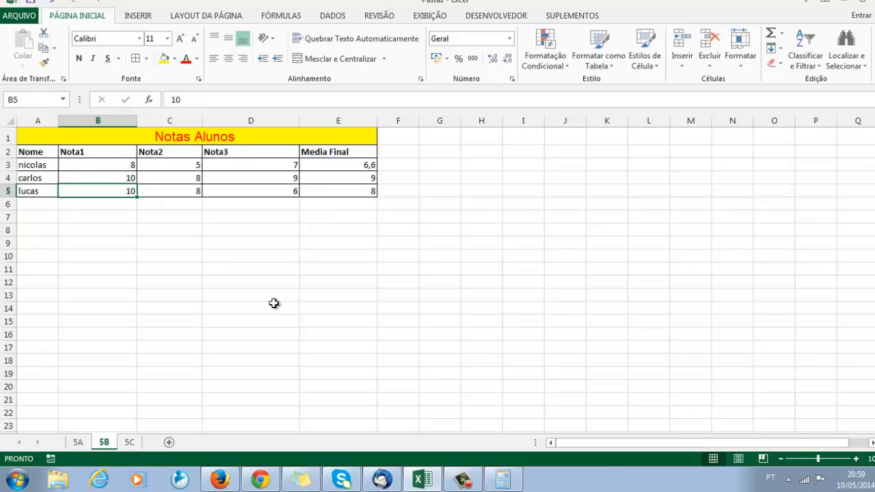
pyautogui.click(134, 443)
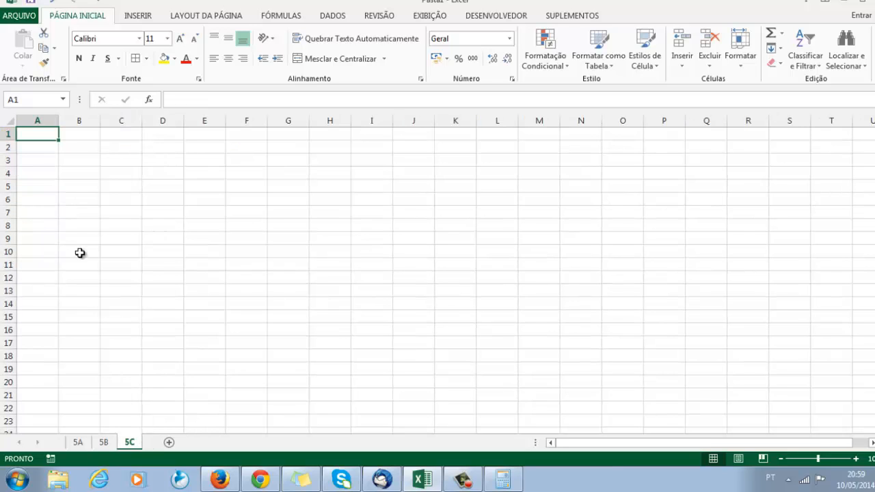
pyautogui.moveTo(58, 142); pyautogui.dragTo(345, 227)
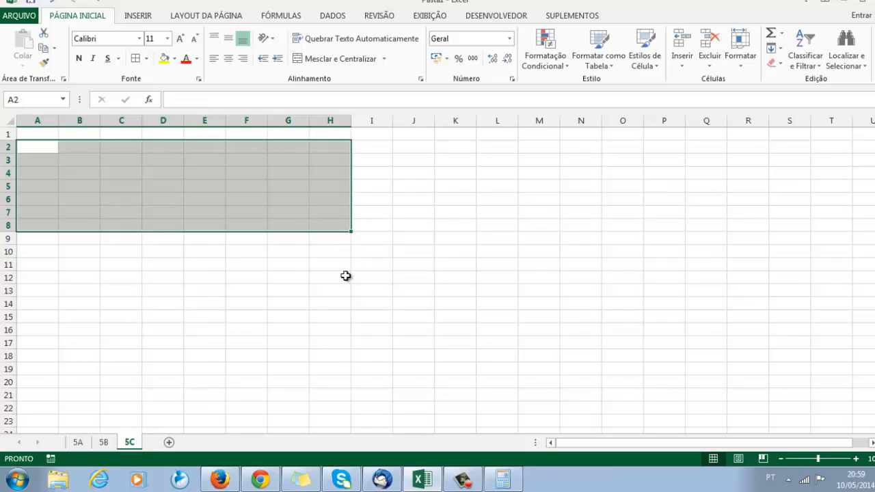
pyautogui.click(162, 288)
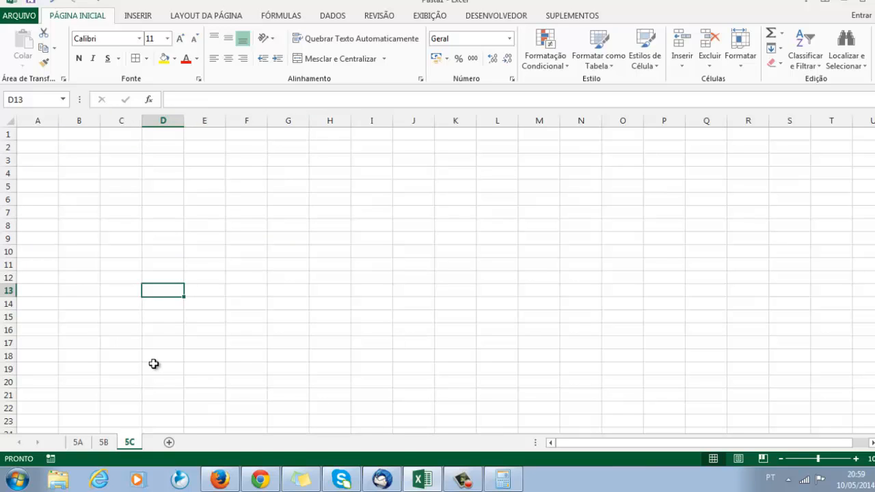
pyautogui.click(79, 444)
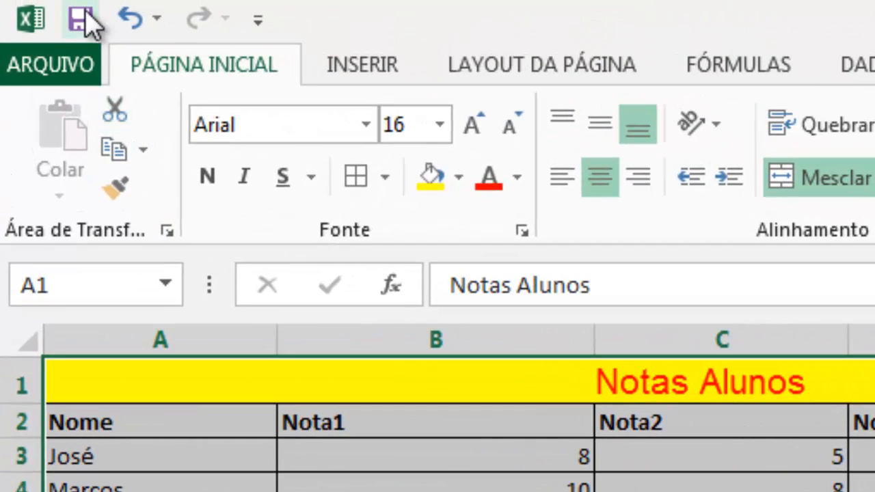
# Start saving the workbook, view the OneDrive location, and choose to browse for a folder on the computer instead.
pyautogui.click(84, 18)
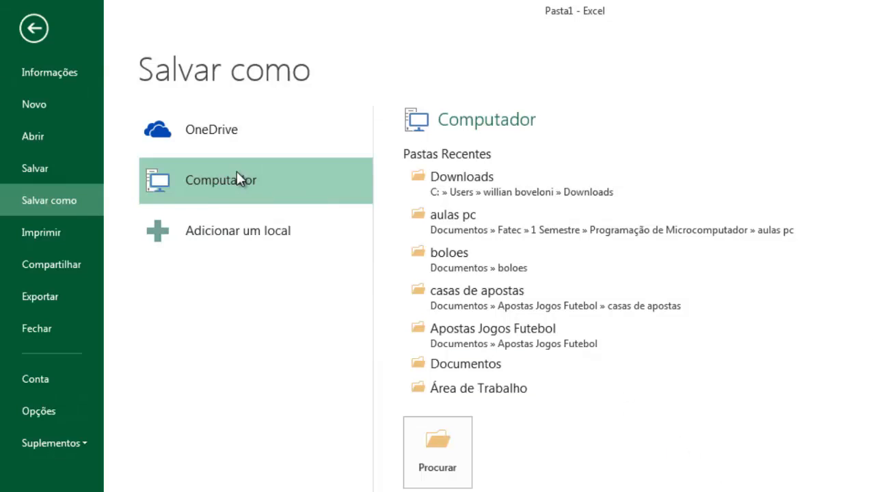
pyautogui.click(235, 129)
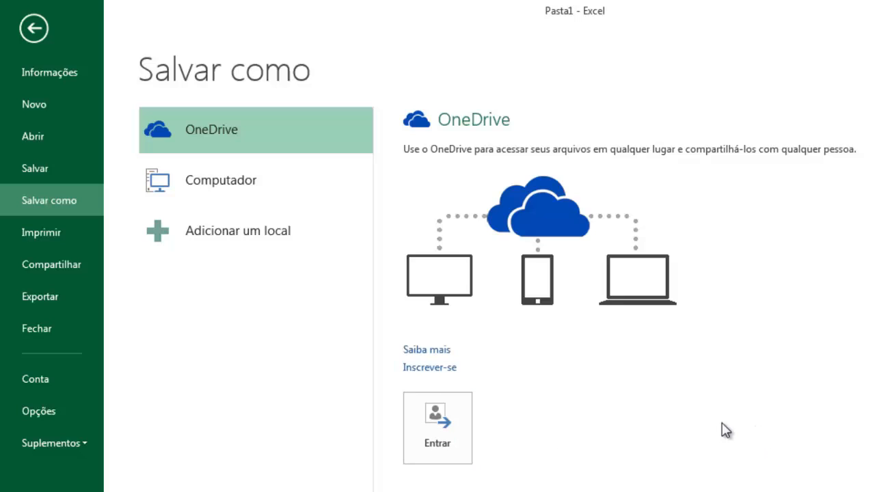
pyautogui.click(222, 183)
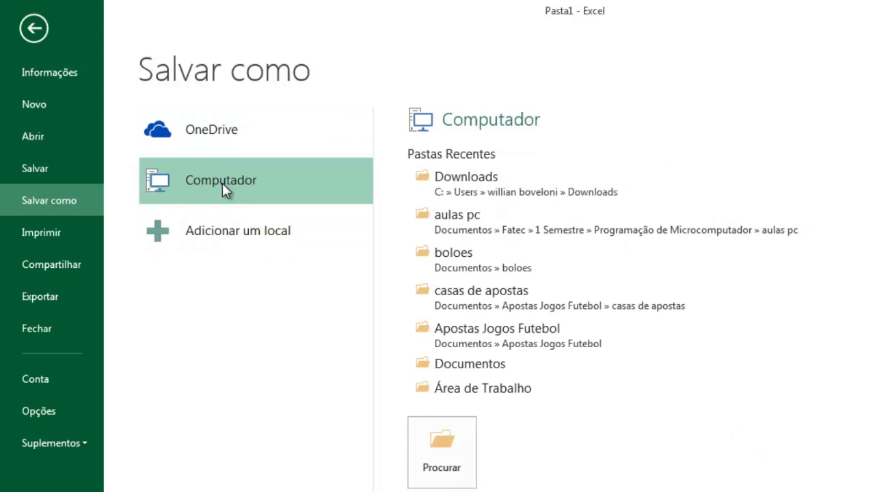
pyautogui.click(441, 437)
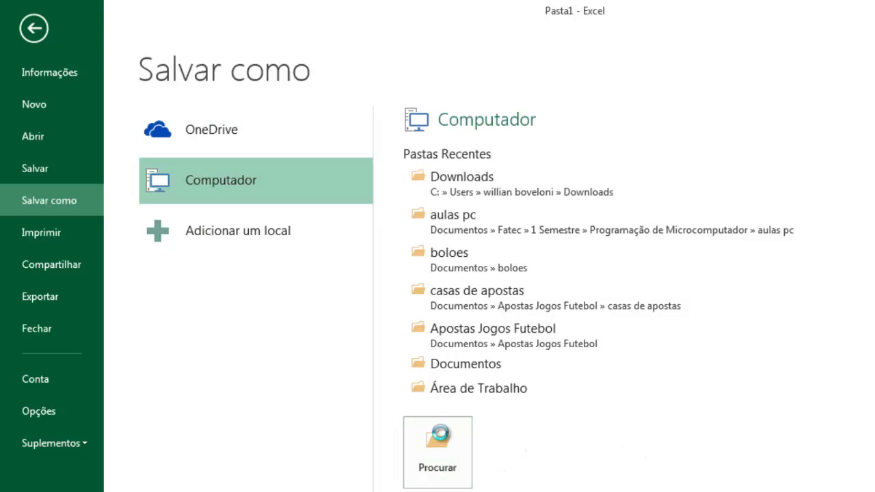
# Save the workbook to the desktop (Área de Trabalho) as an Excel workbook named planilhaaluno.
pyautogui.moveTo(558, 162); pyautogui.dragTo(564, 78)
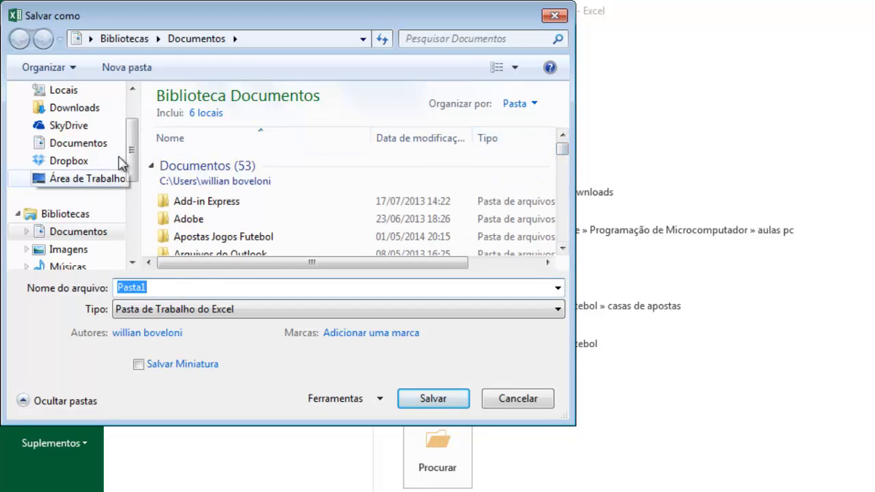
pyautogui.moveTo(130, 125); pyautogui.dragTo(139, 114)
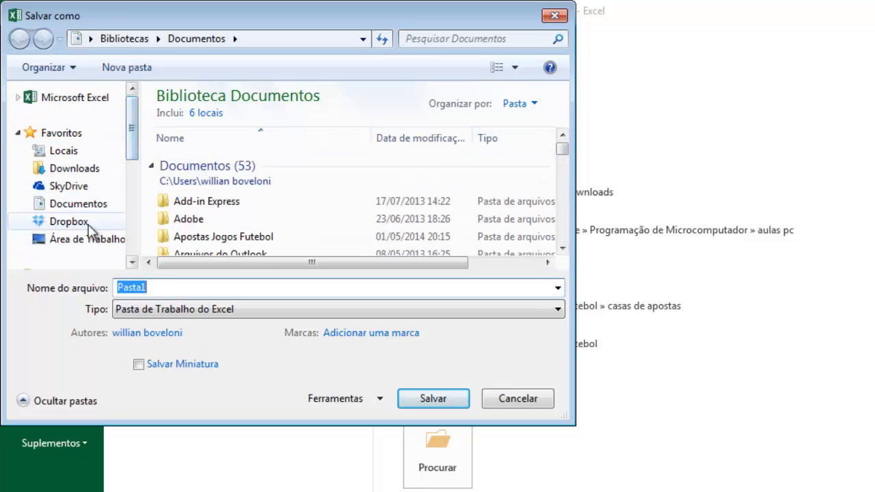
pyautogui.click(96, 243)
pyautogui.doubleClick(180, 287)
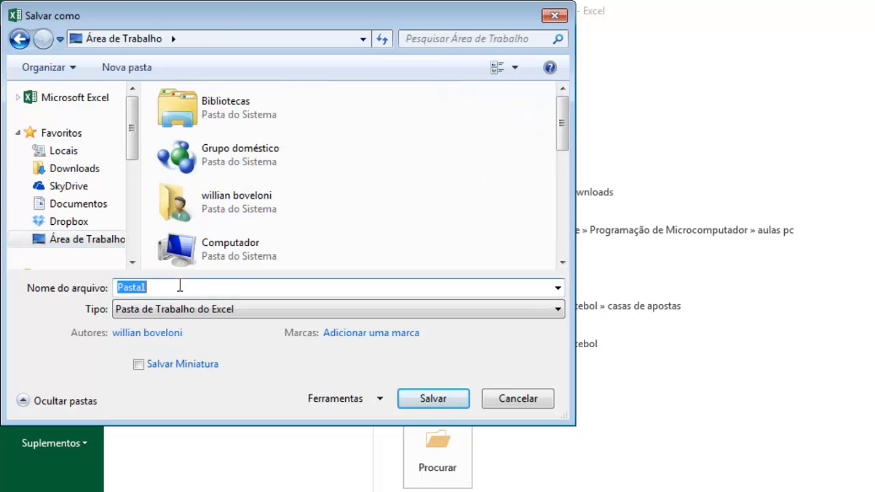
pyautogui.press('BackSpace')
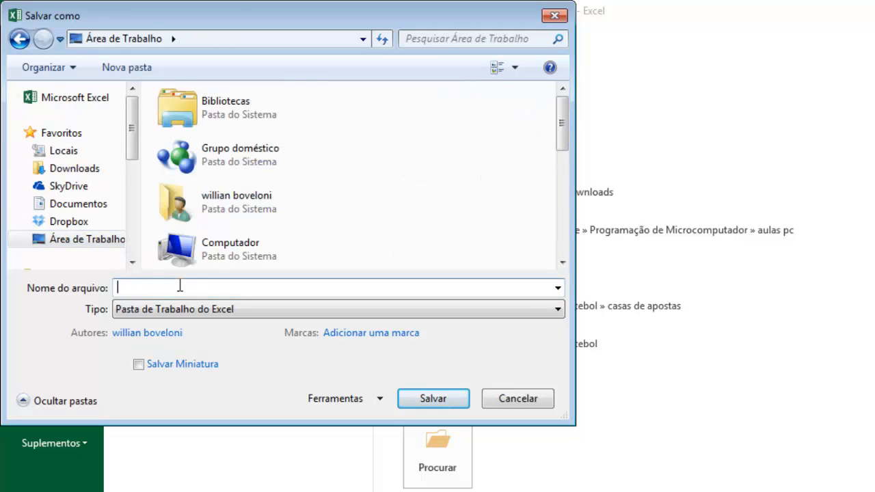
pyautogui.write('planilha')
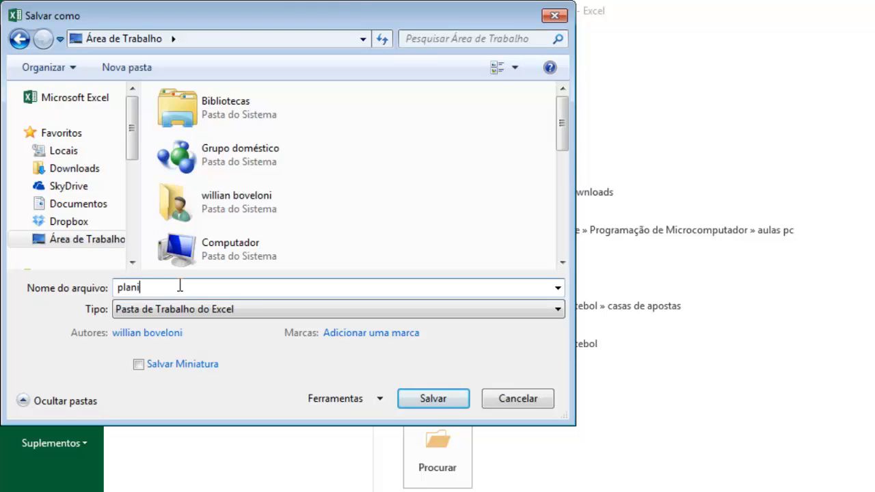
pyautogui.write('aluno')
pyautogui.click(432, 398)
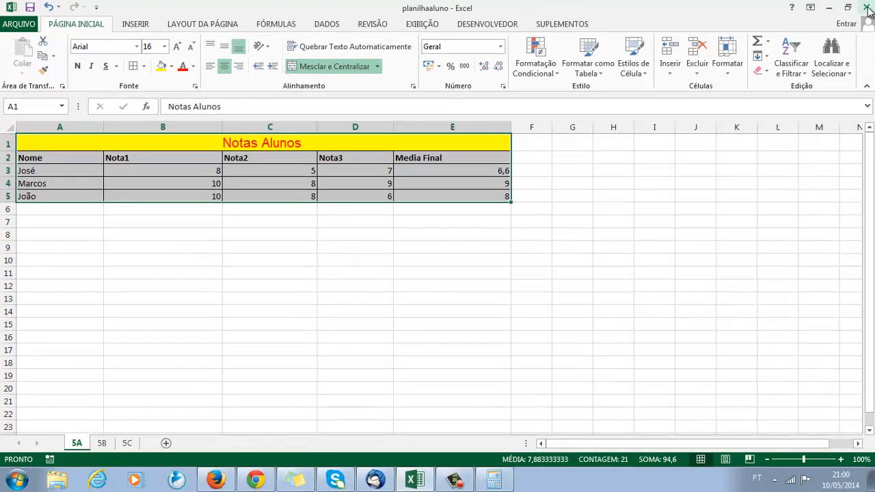
# Close the workbook and reopen planilhaaluno from the desktop to check sheets 5B and 5C, ending on sheet 5A.
pyautogui.click(869, 13)
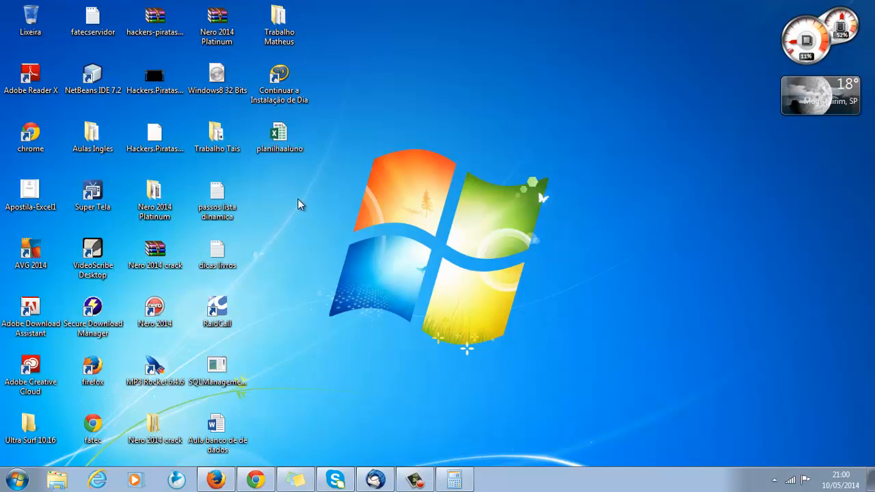
pyautogui.click(279, 135)
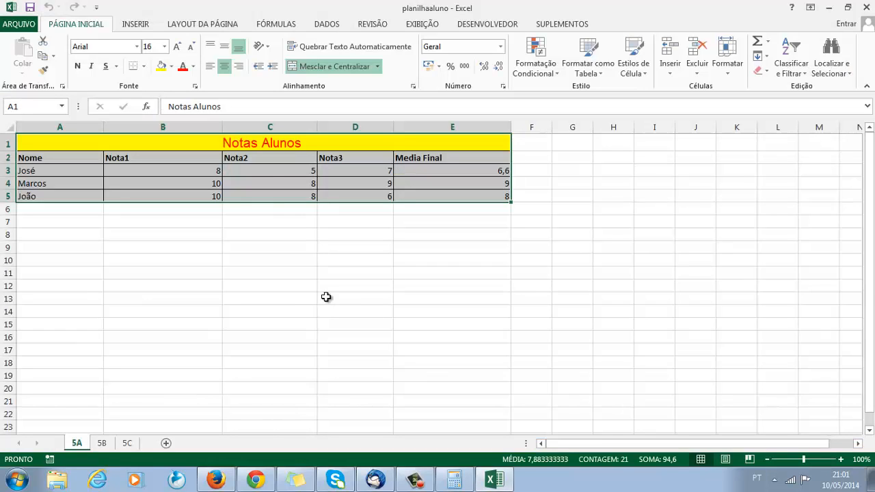
pyautogui.click(102, 443)
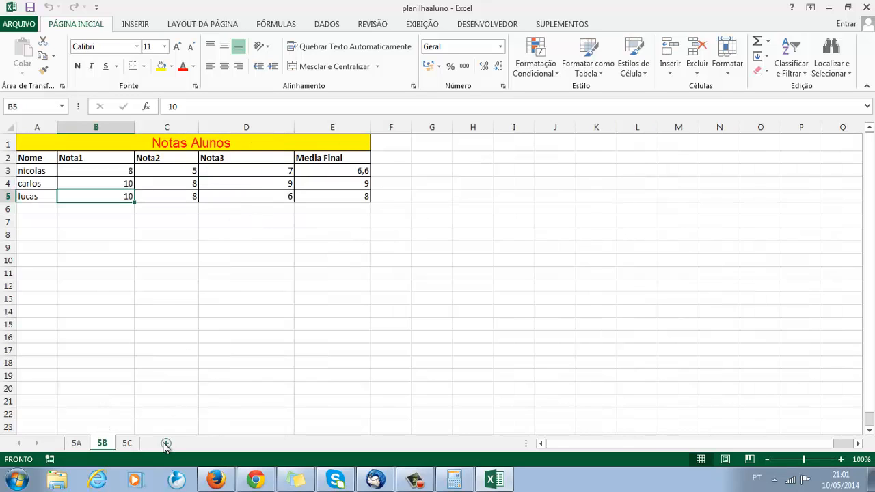
pyautogui.click(131, 444)
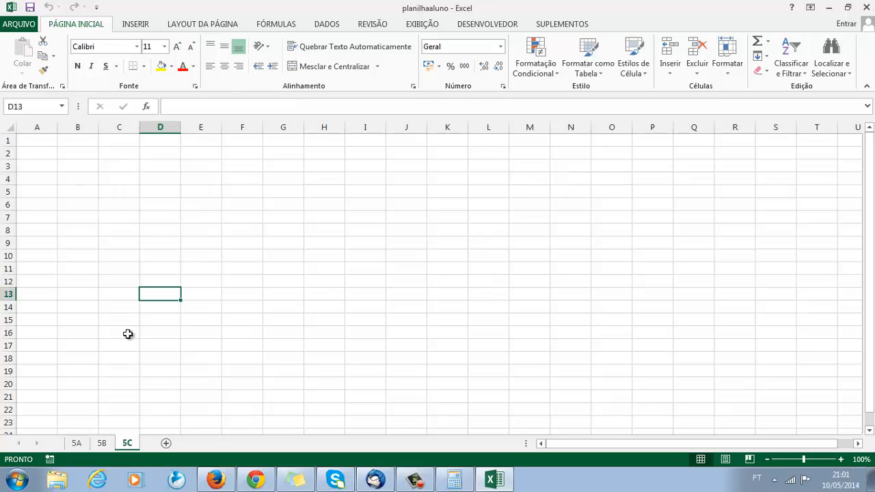
pyautogui.click(77, 443)
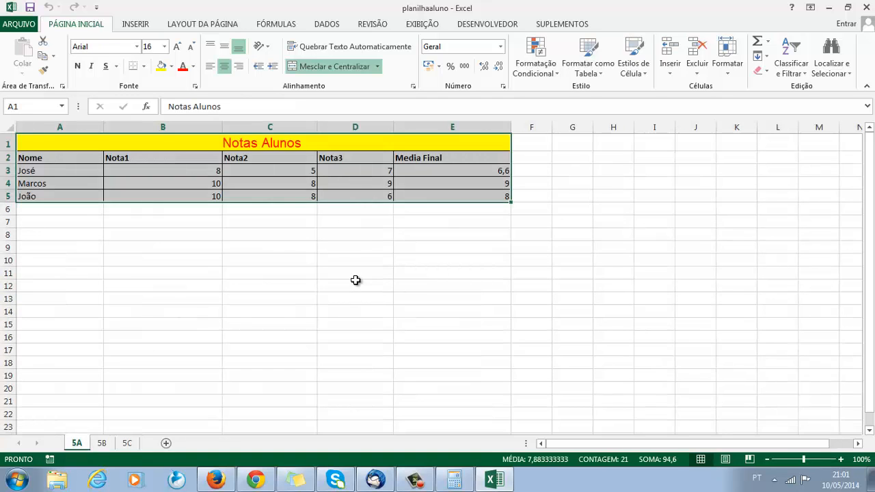